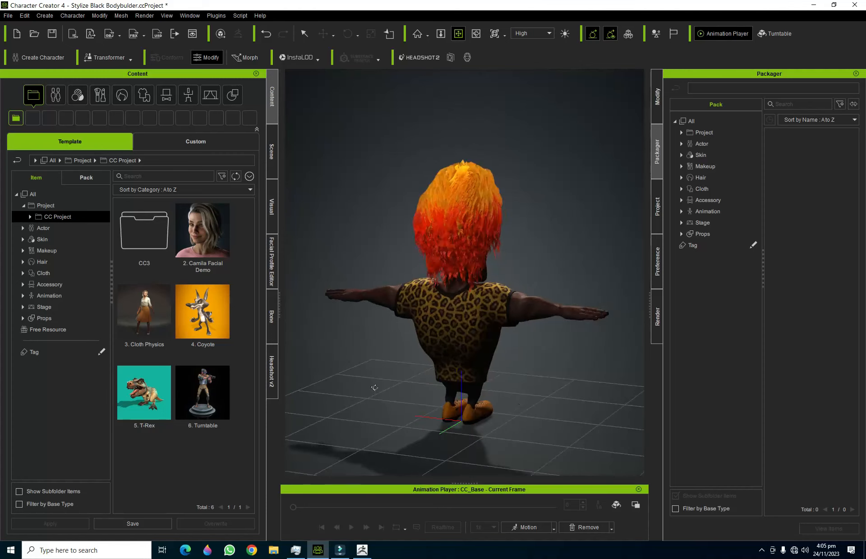
Step: Examine the character's orange and red hair and head from the front, side and back
right_drag(569, 364, 462, 341)
scroll(408, 324, up, 5)
scroll(457, 285, up, 4)
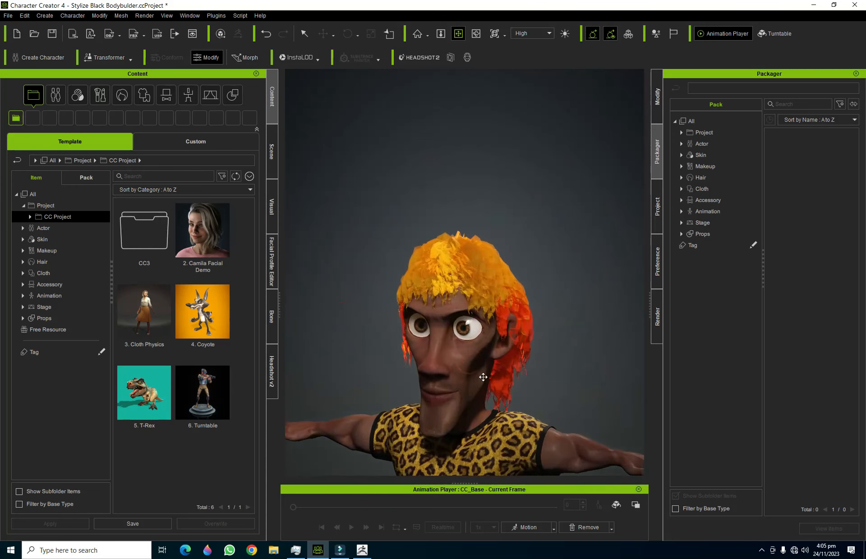
drag(466, 274, 454, 163)
right_drag(452, 253, 538, 275)
right_drag(281, 278, 573, 288)
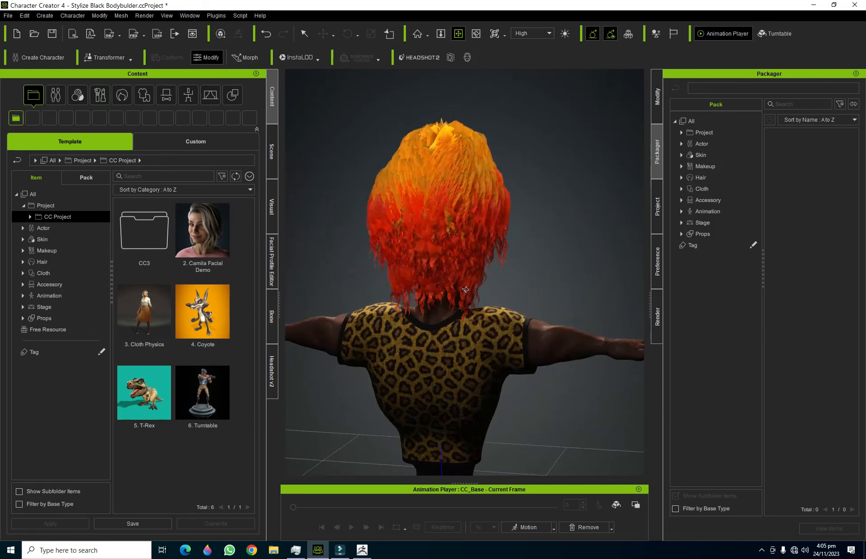
right_drag(466, 290, 553, 279)
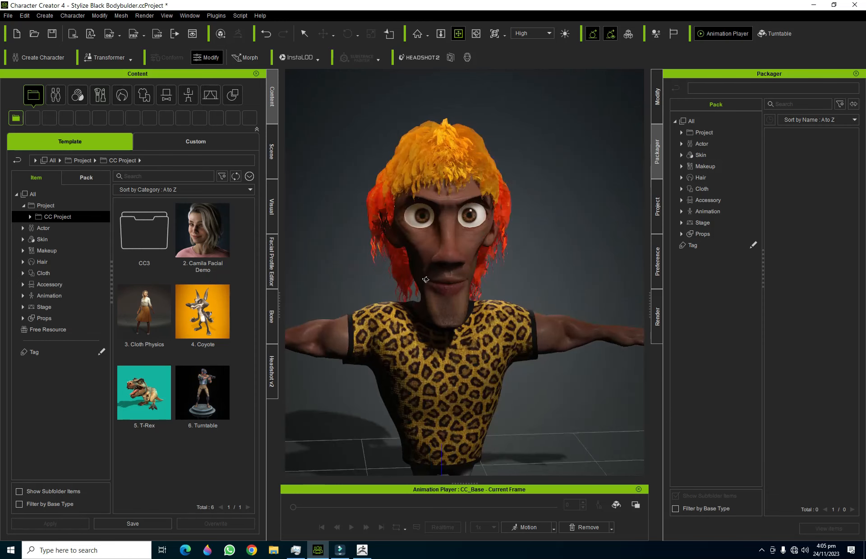
mouse_move(425, 279)
right_down()
mouse_move(350, 277)
mouse_move(433, 241)
mouse_move(431, 270)
right_up()
scroll(451, 289, up, 3)
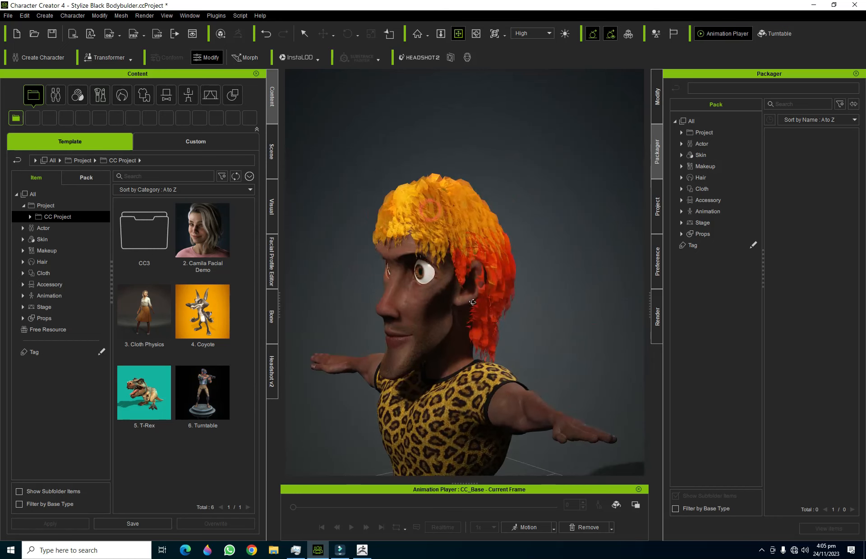
scroll(472, 302, up, 2)
mouse_move(473, 300)
right_down()
mouse_move(493, 265)
mouse_move(485, 288)
right_up()
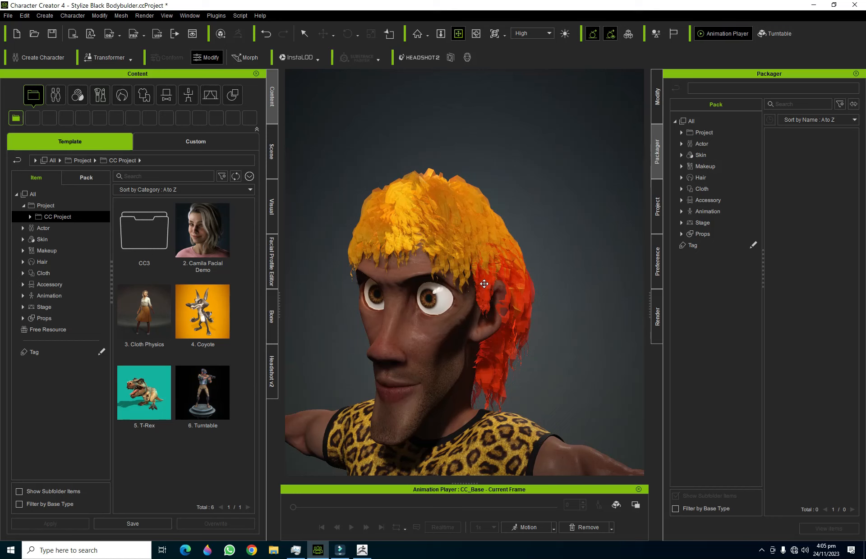
middle_drag(465, 277, 507, 269)
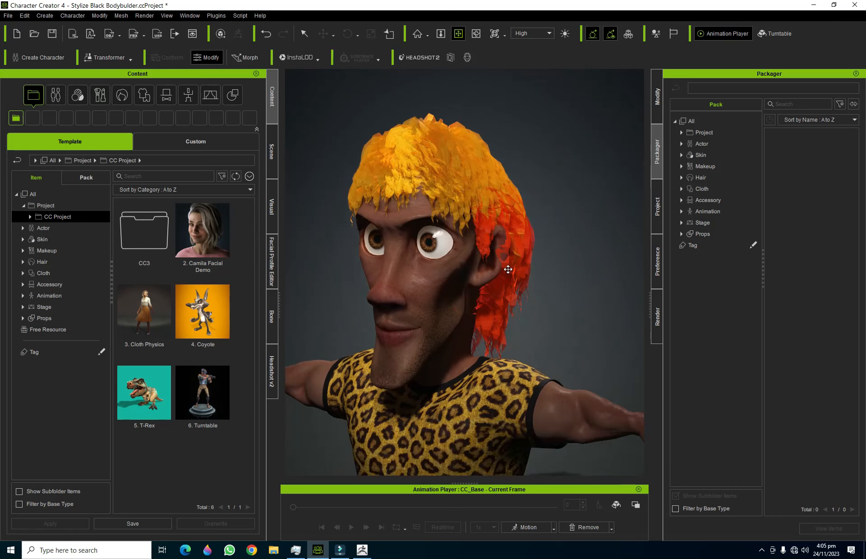
Step: Hide the Side_Hairs mesh and inspect the top hair on its own around the head
click(273, 149)
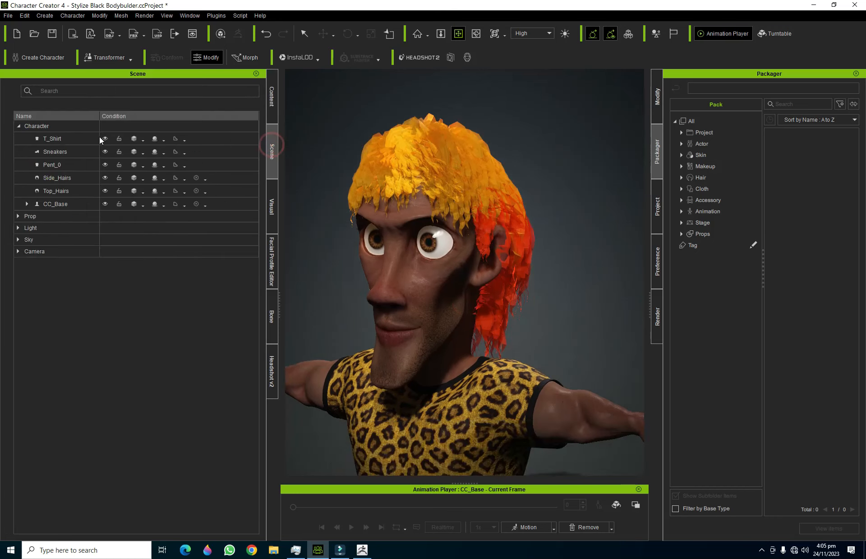
click(26, 204)
click(27, 204)
click(67, 179)
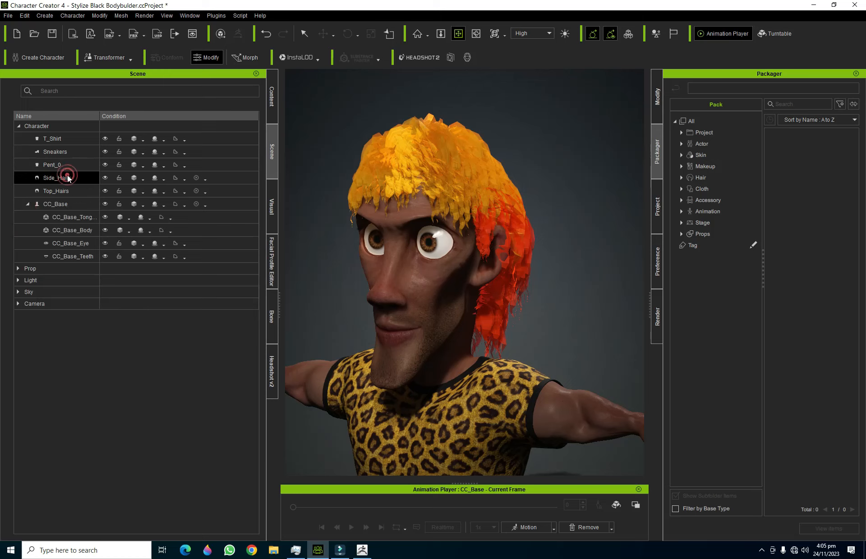
ctrl+click(69, 191)
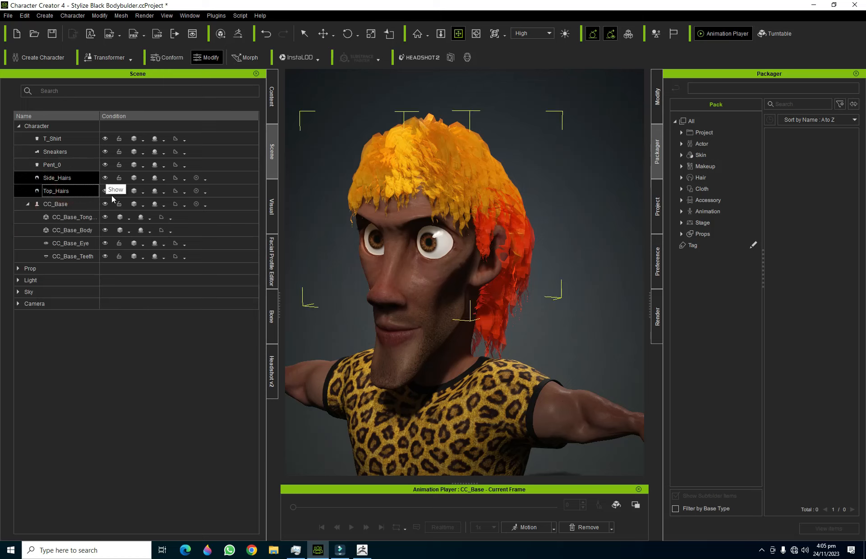
click(105, 178)
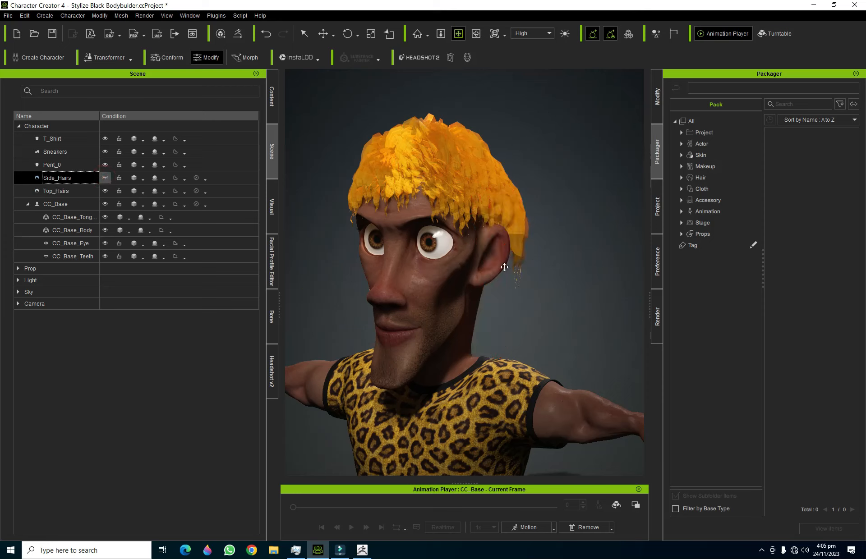
alt+right_drag(440, 263, 189, 241)
alt+right_drag(524, 267, 251, 268)
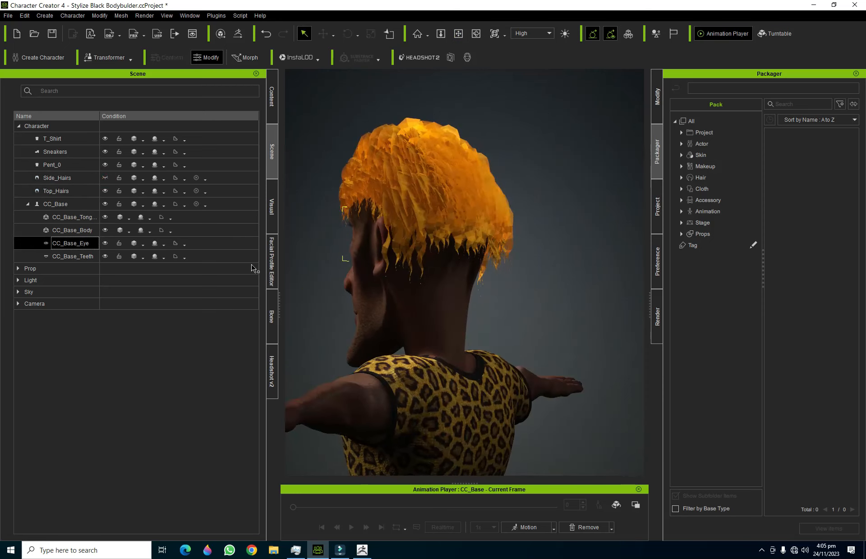
click(583, 276)
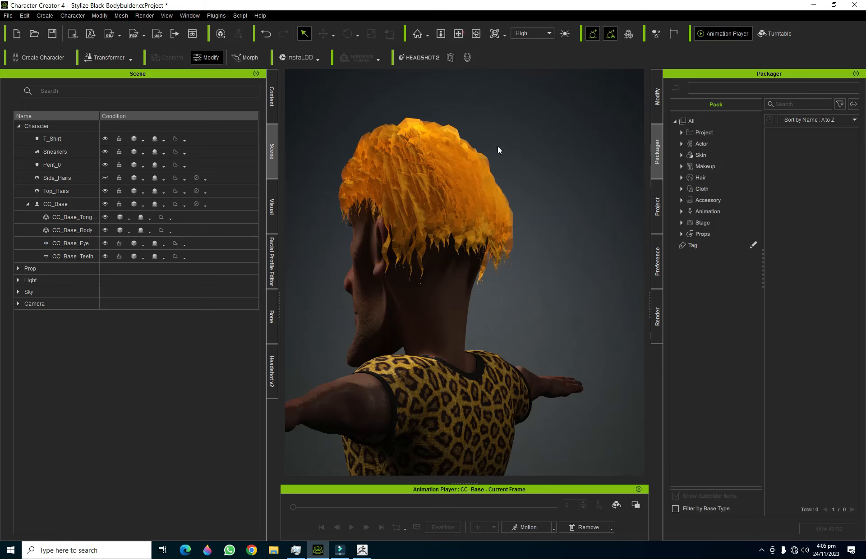
Step: Inspect the side hair with only Top_Hairs hidden, and make both hair meshes visible again
click(458, 33)
drag(459, 331, 100, 211)
click(106, 189)
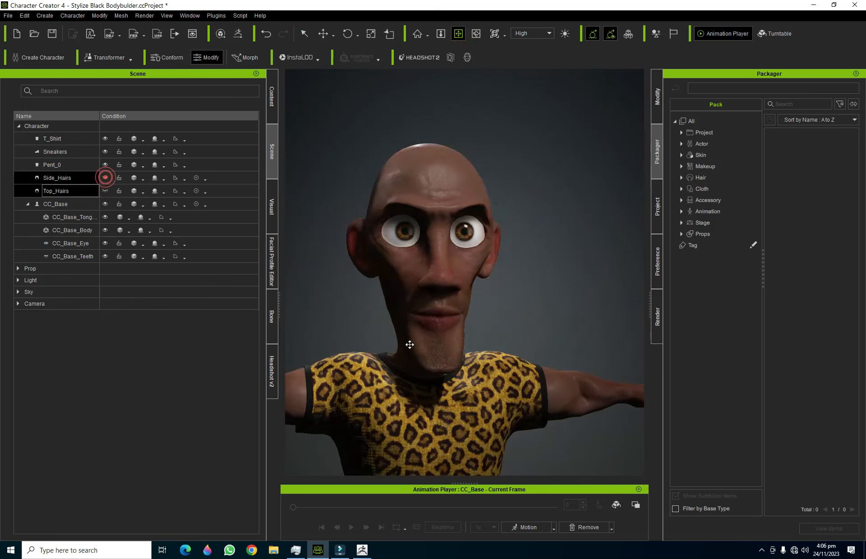
click(105, 177)
right_drag(531, 343, 807, 349)
right_drag(378, 343, 819, 354)
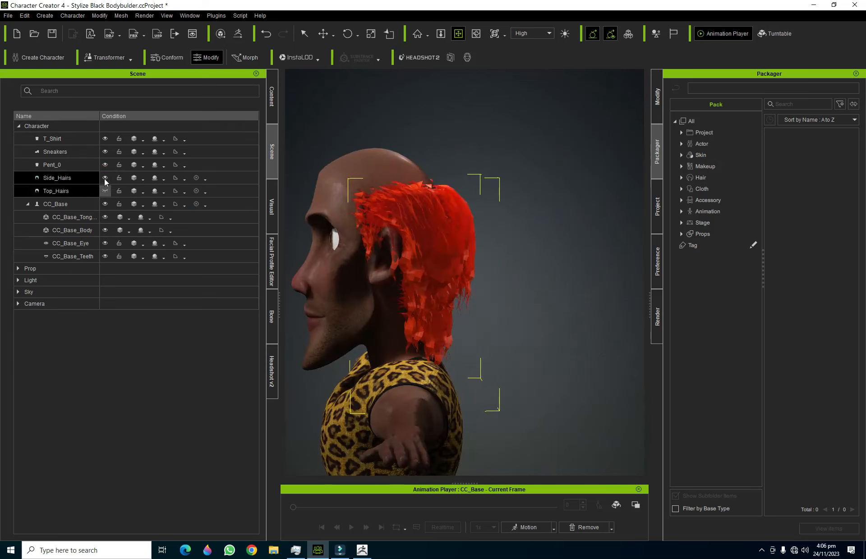
click(105, 190)
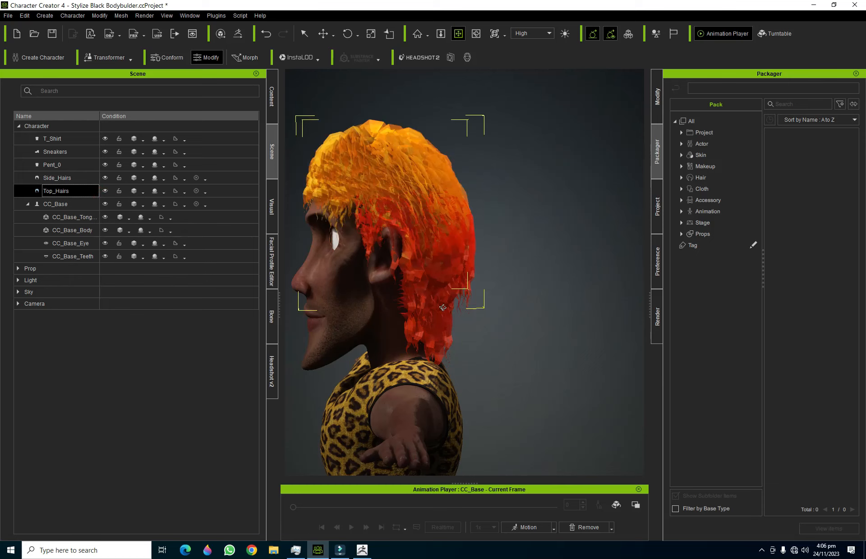
right_drag(316, 225, 396, 225)
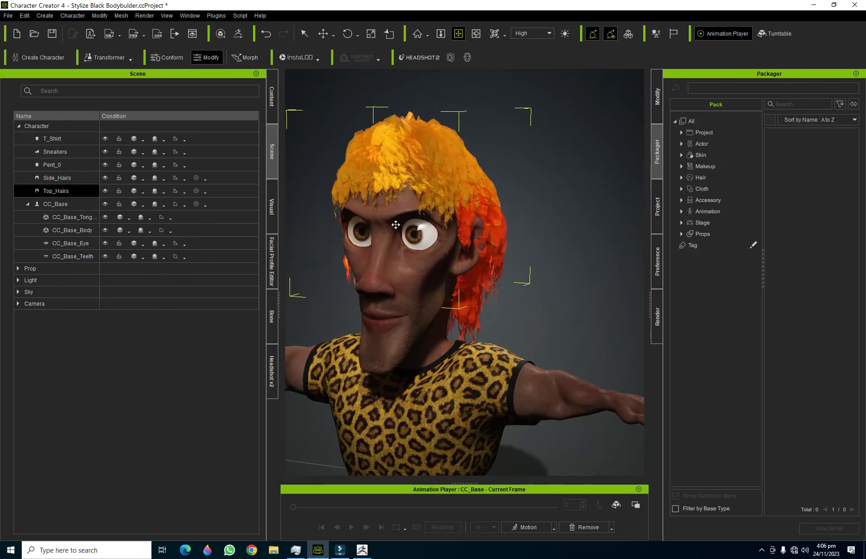
Step: Delete the Top_Hairs and Side_Hairs meshes from the character
key(q)
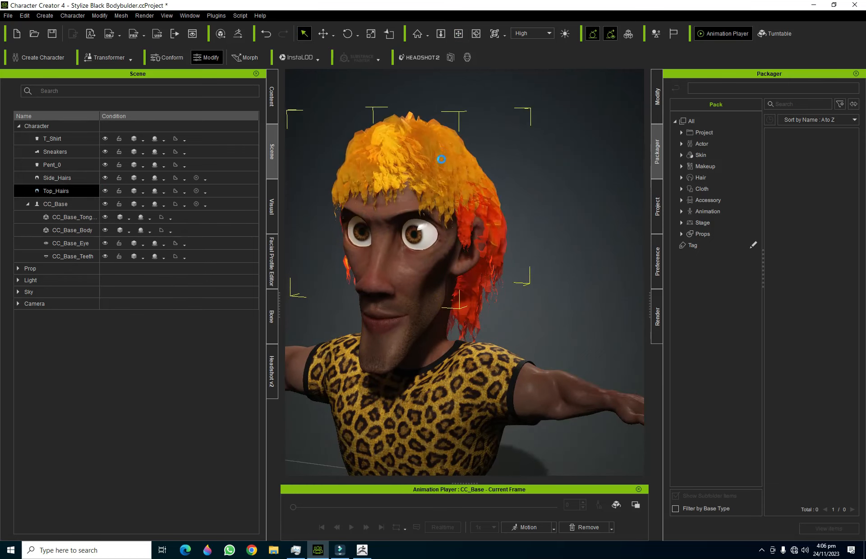
key(Delete)
click(474, 213)
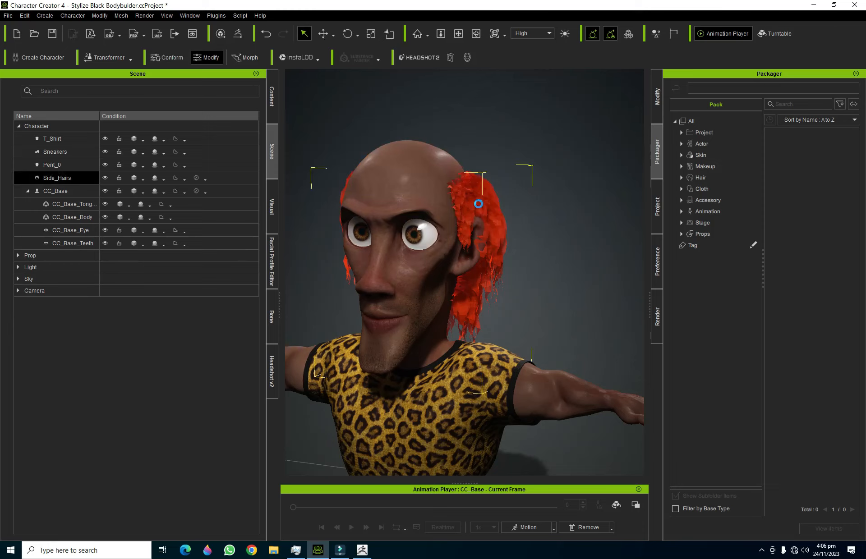
key(Delete)
Step: Send the CC_Base character to ZBrush through GoZ with the Relink action in T-Pose, and fit the imported mesh to the canvas
click(394, 178)
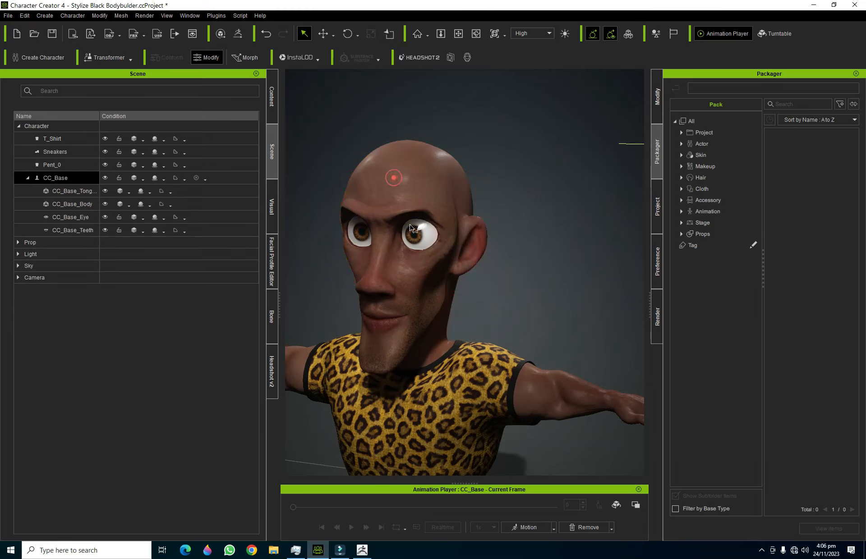
scroll(399, 242, down, 1)
scroll(431, 222, down, 1)
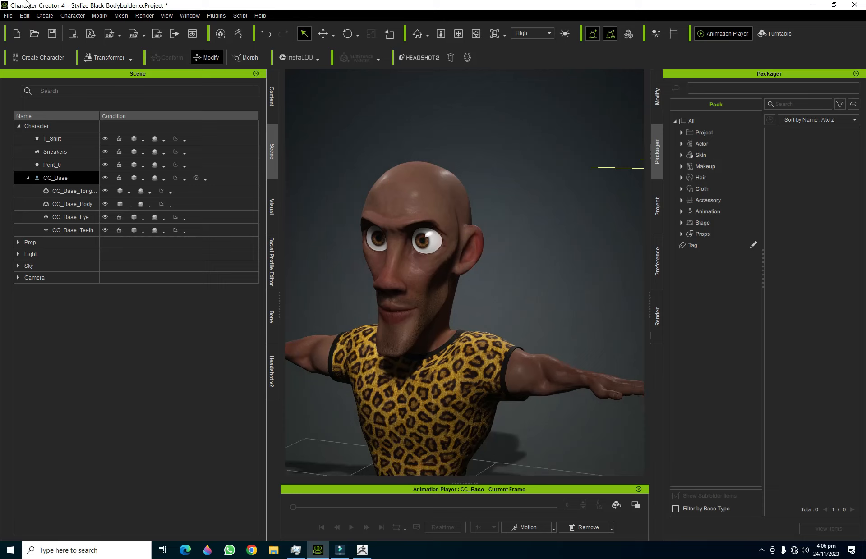
click(239, 35)
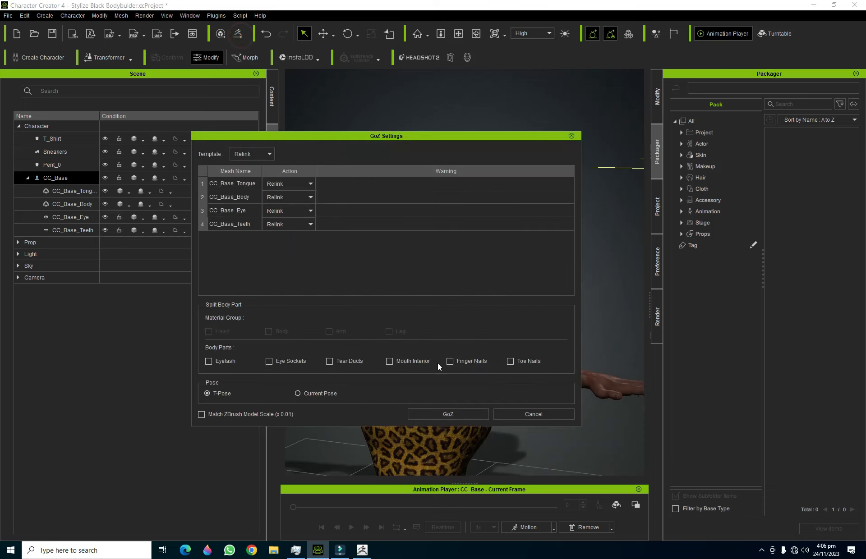
click(469, 417)
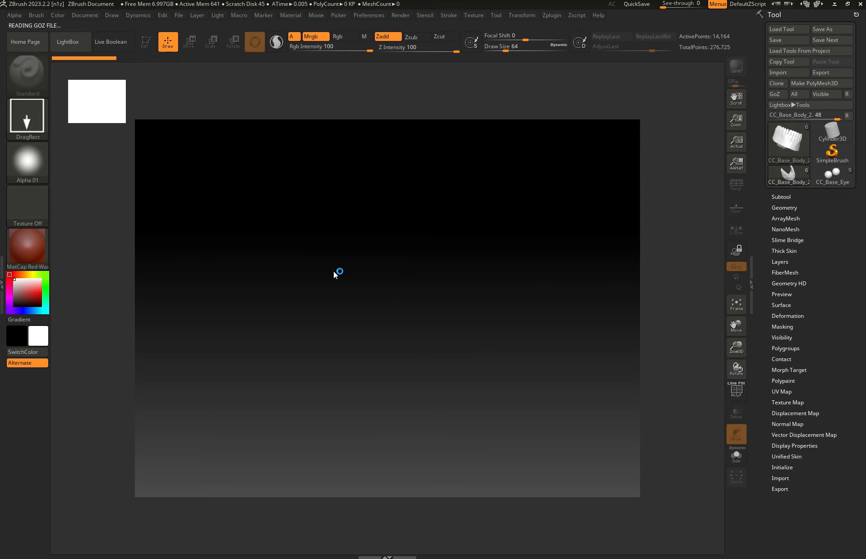
click(447, 327)
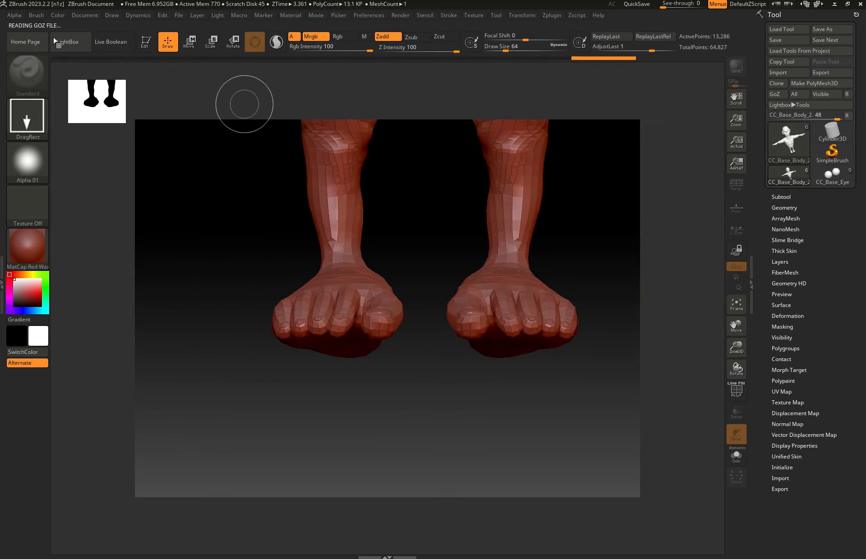
click(736, 303)
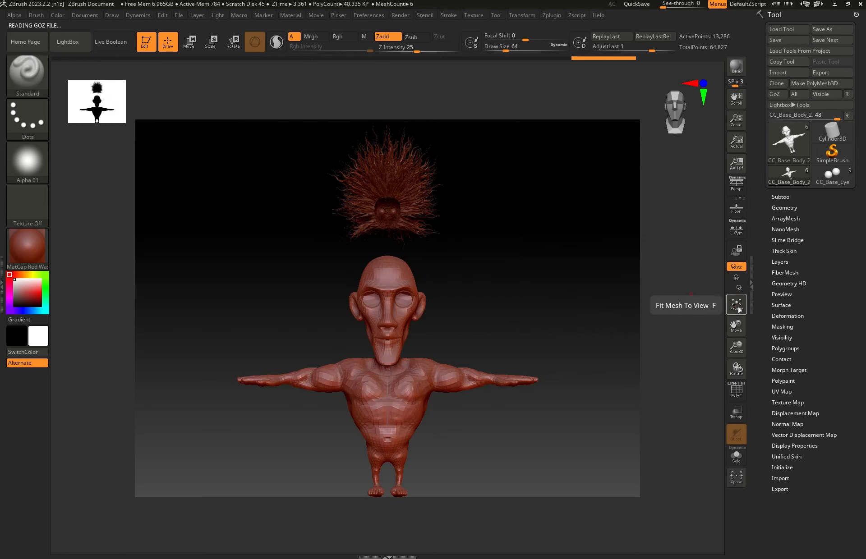
Step: Delete the old Fibers70 subtool from the imported character and confirm the permanent deletion
click(781, 197)
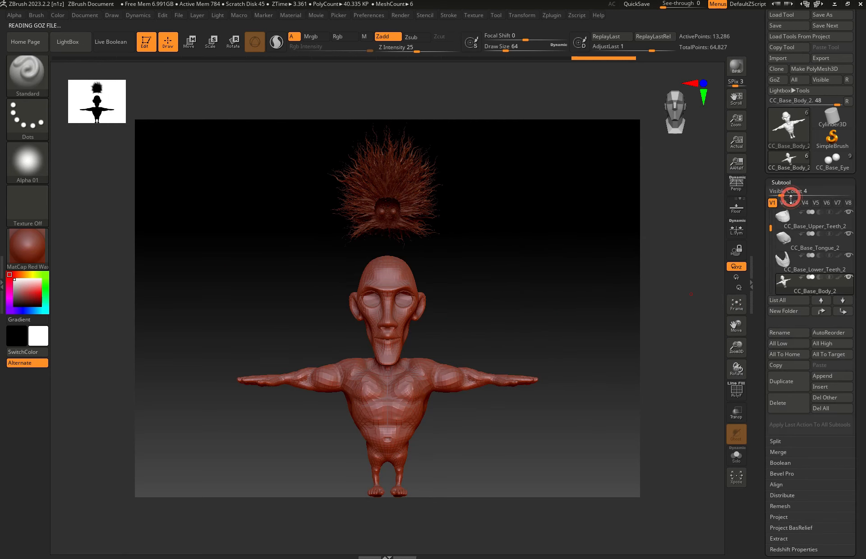
drag(769, 228, 770, 257)
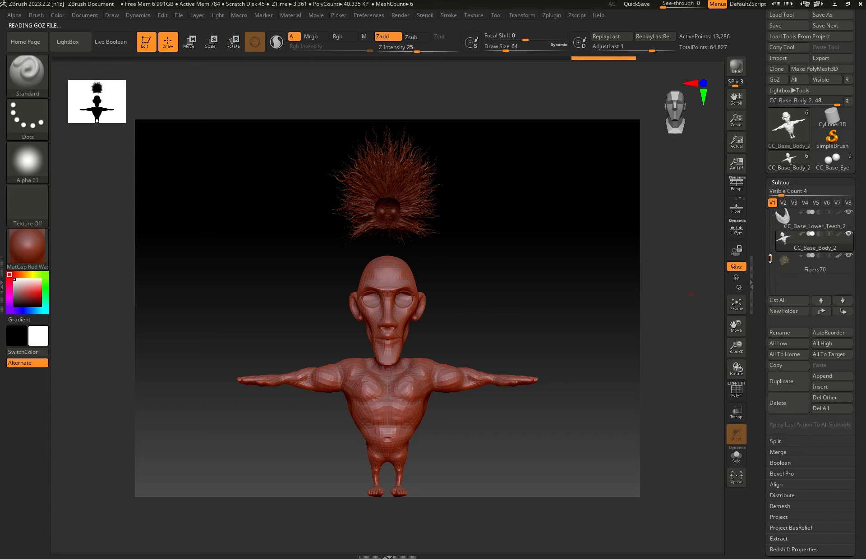
click(826, 269)
click(790, 403)
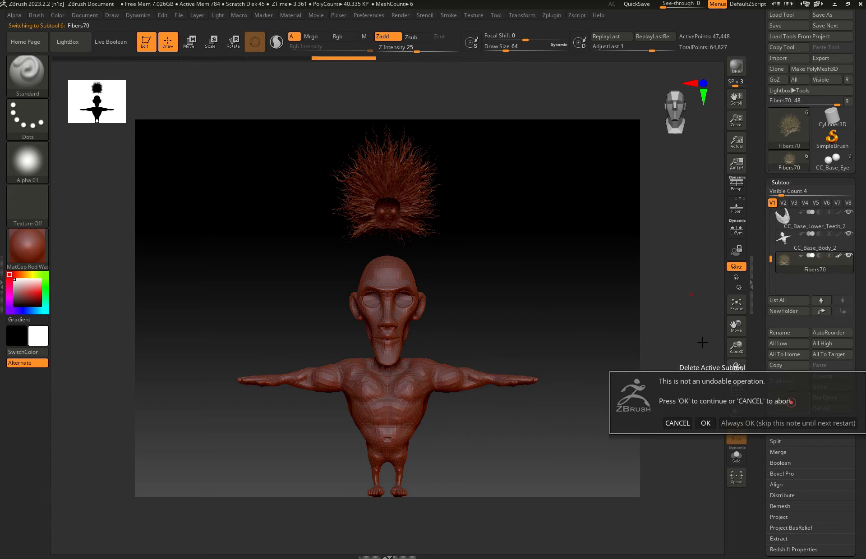
click(706, 422)
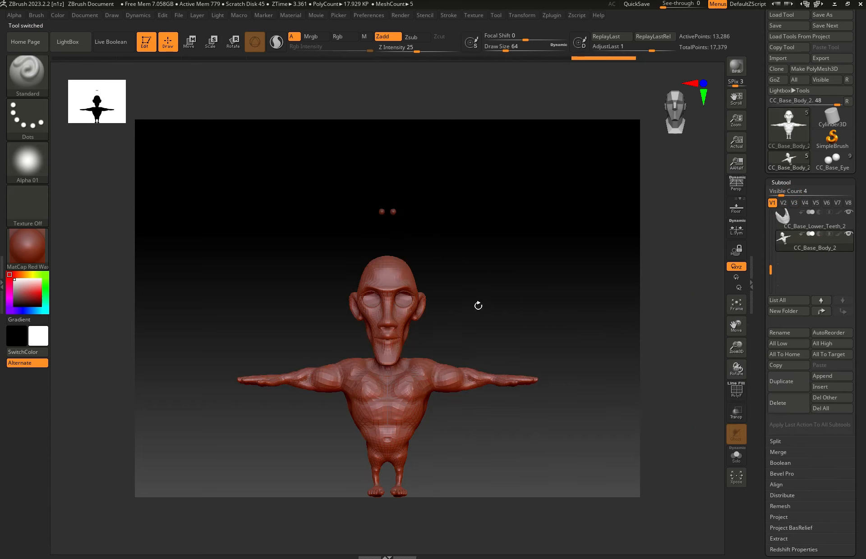
Step: Adjust the maximum brush size and dynamic brush scale in the Draw preferences
mouse_move(407, 307)
ctrl+right_down()
mouse_move(420, 353)
mouse_move(450, 329)
mouse_move(450, 284)
mouse_move(450, 297)
ctrl+right_up()
right_click(397, 444)
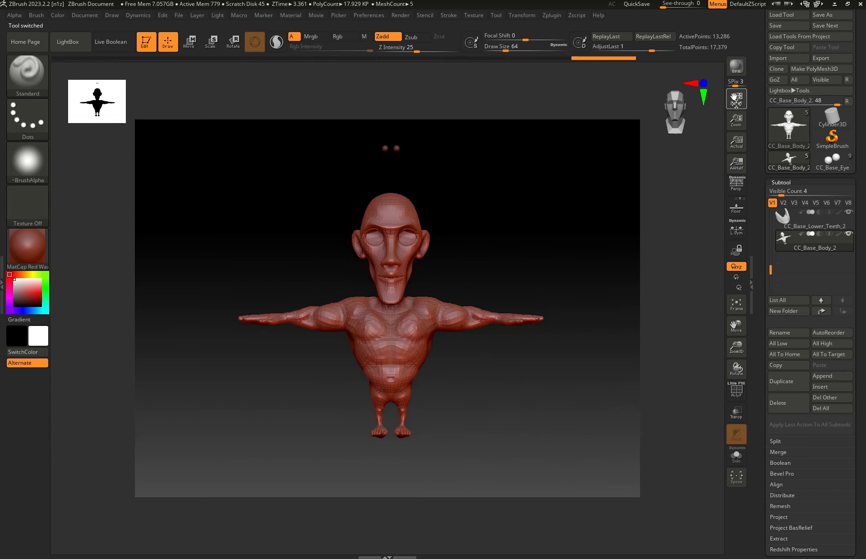
drag(738, 118, 736, 133)
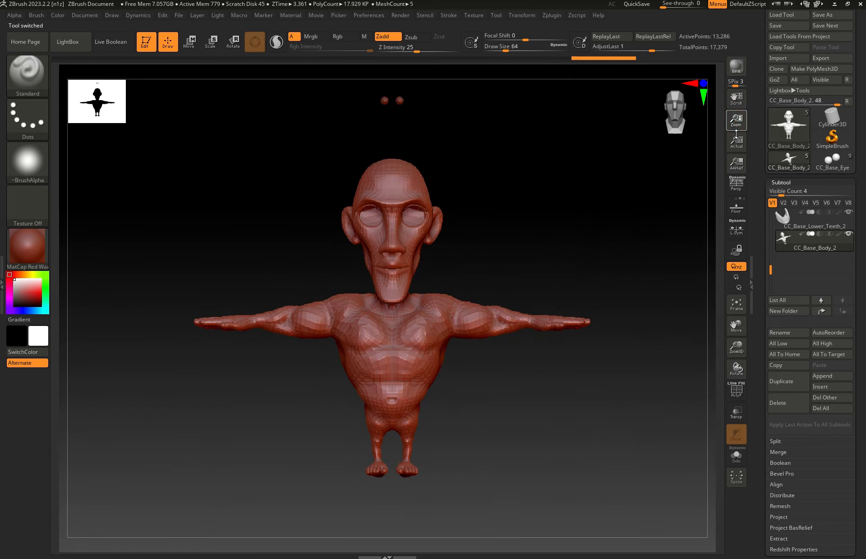
click(365, 16)
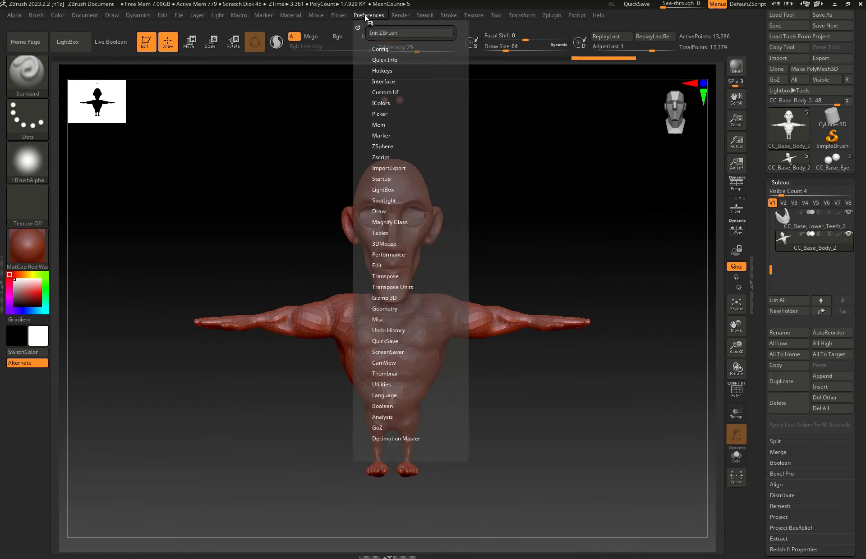
click(382, 210)
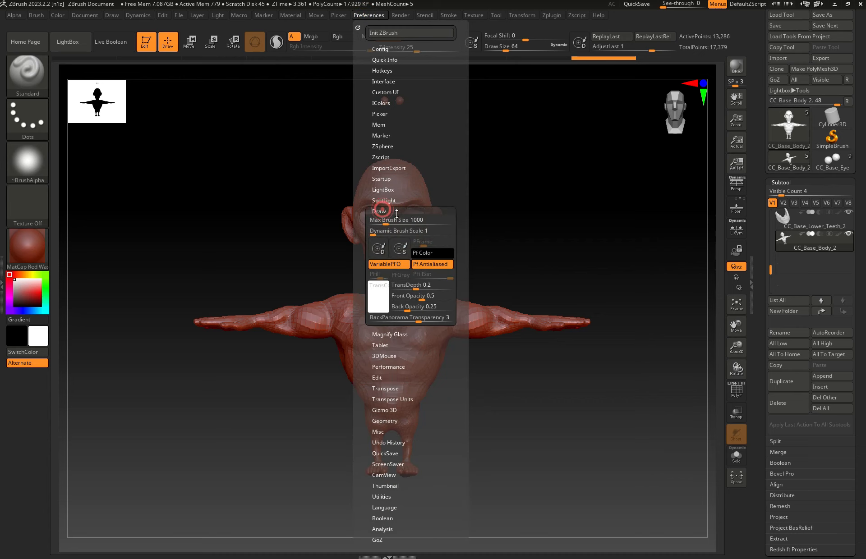
click(386, 222)
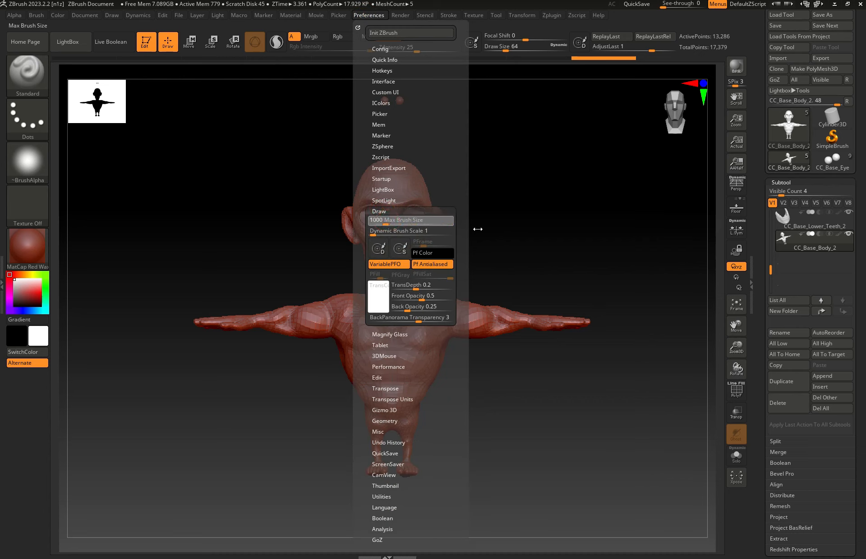
drag(372, 232, 413, 239)
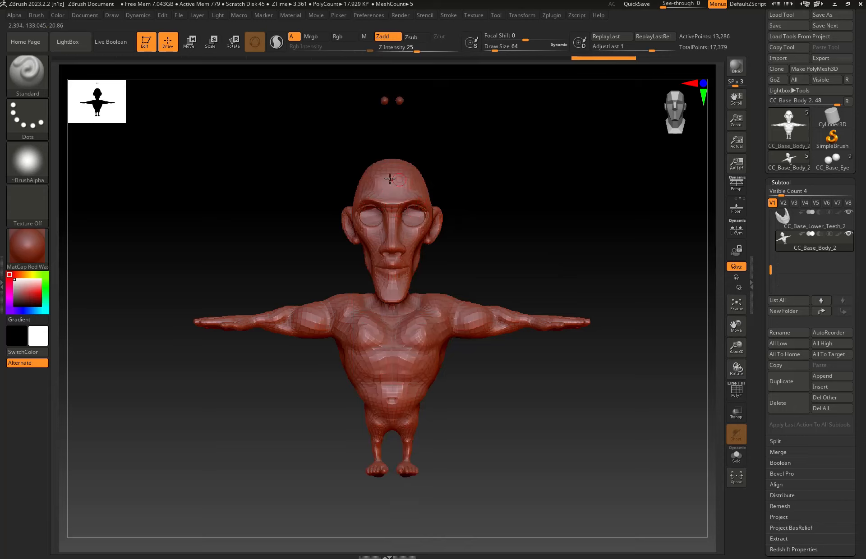
Step: Set the brush draw size to about 88 for working on the character's head
mouse_move(494, 50)
mouse_down()
mouse_move(527, 48)
mouse_move(500, 47)
mouse_up()
ctrl+right_drag(402, 264, 424, 323)
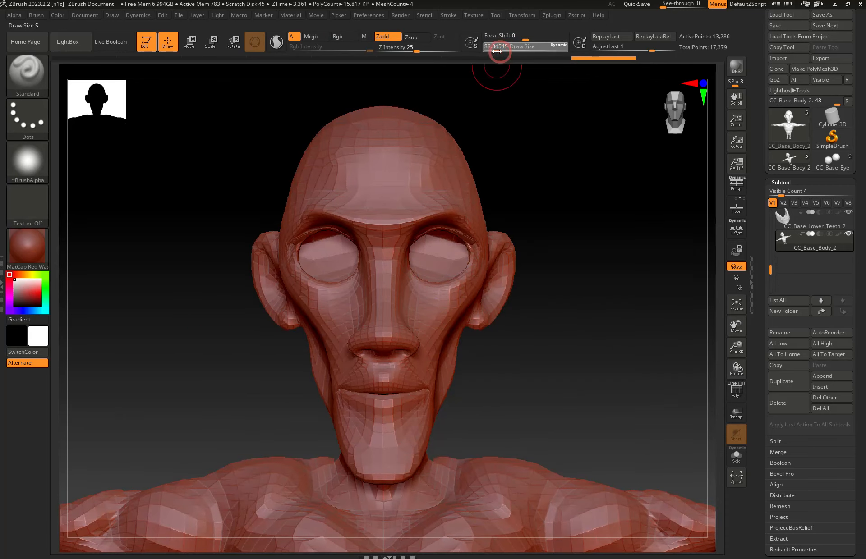
Step: Subdivide the CC_Base body mesh twice
drag(499, 48, 496, 49)
right_drag(348, 225, 392, 222)
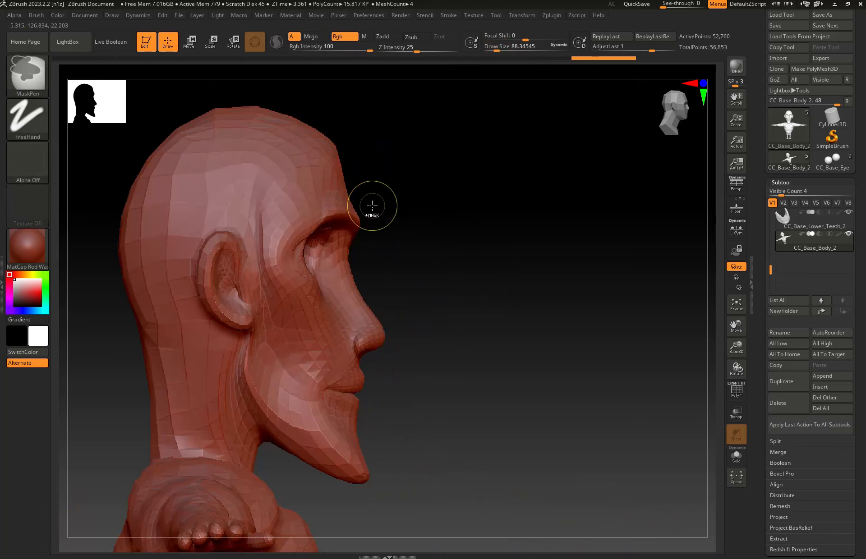
key(ctrl+d)
key(ctrl+d)
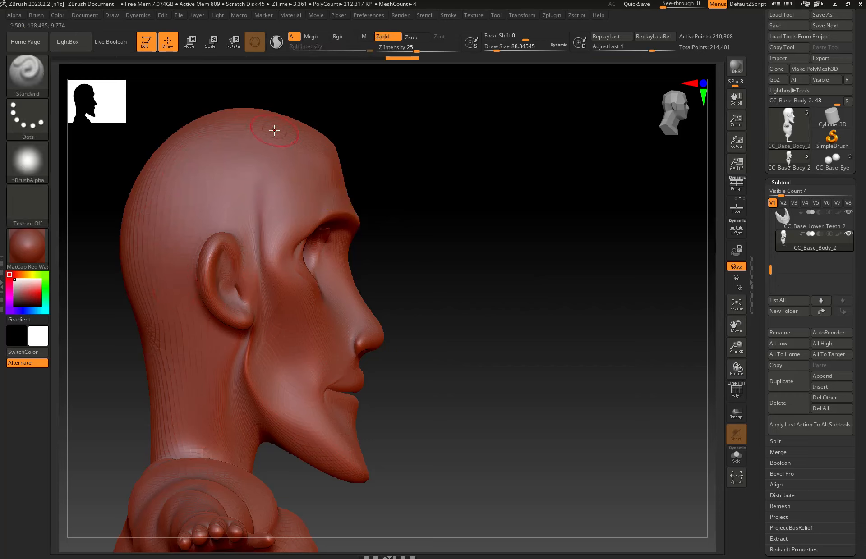
Step: Paint a mask over the side and back of the head, from the crown down to the nape and forward over the ear
mouse_move(419, 247)
mouse_down()
mouse_move(346, 262)
mouse_move(376, 254)
mouse_up()
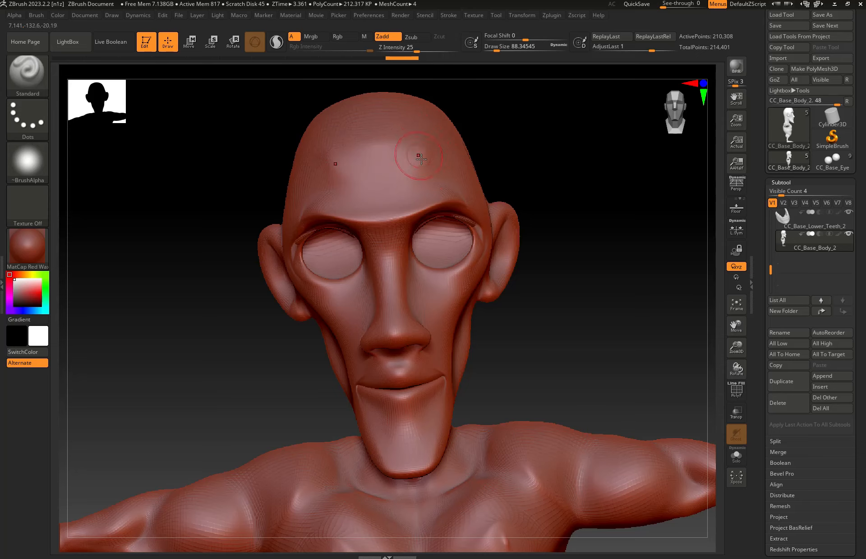
right_drag(345, 216, 381, 220)
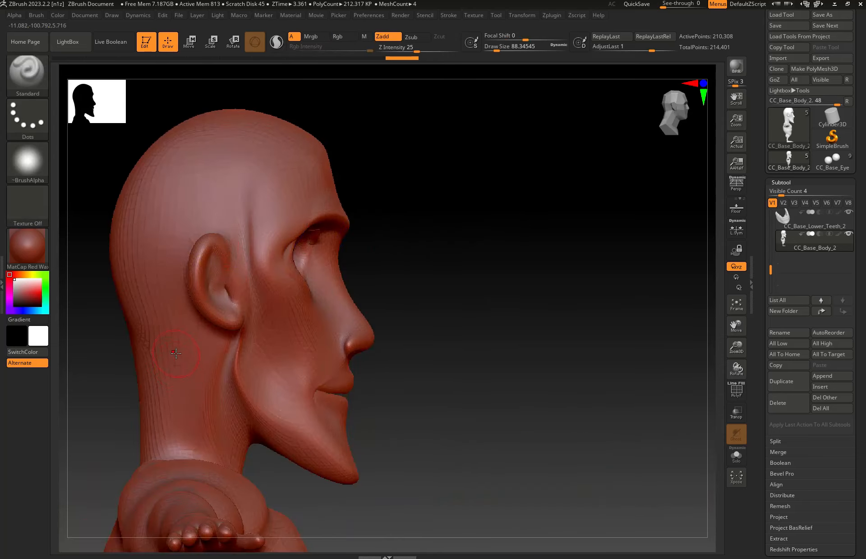
mouse_move(174, 353)
ctrl+mouse_down()
mouse_move(167, 400)
mouse_move(151, 336)
mouse_move(165, 169)
mouse_move(119, 204)
mouse_move(127, 305)
mouse_move(114, 200)
mouse_move(152, 156)
ctrl+mouse_up()
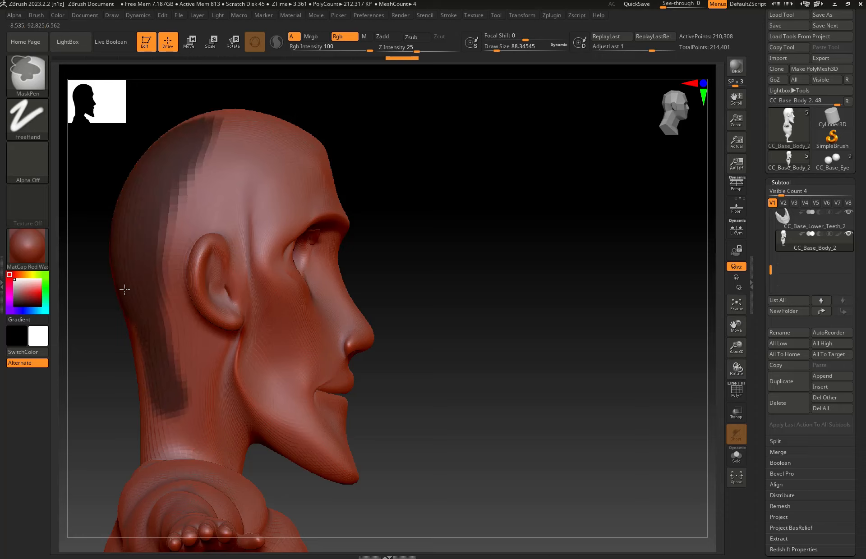
ctrl+drag(144, 344, 149, 387)
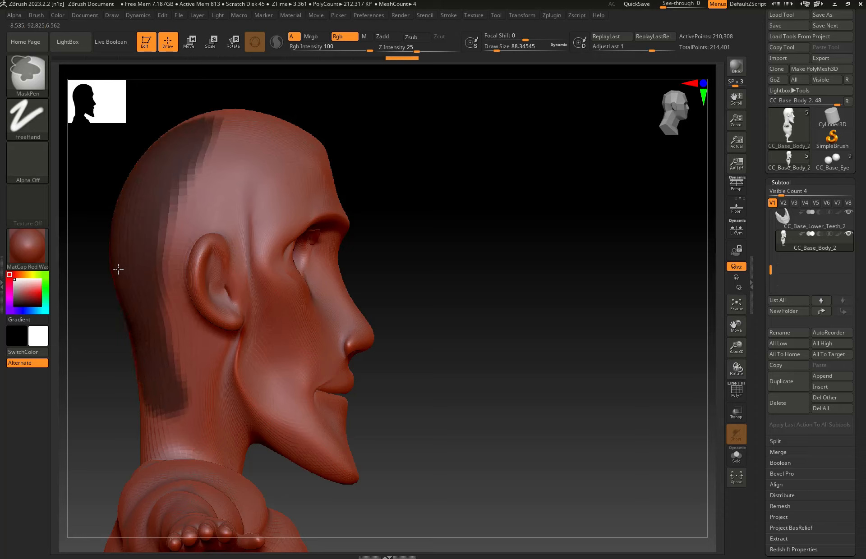
mouse_move(144, 350)
ctrl+mouse_down()
mouse_move(212, 153)
mouse_move(284, 167)
mouse_move(180, 212)
mouse_move(243, 208)
mouse_move(266, 225)
mouse_move(184, 230)
mouse_move(166, 277)
mouse_move(193, 397)
mouse_move(180, 339)
mouse_move(187, 318)
ctrl+mouse_up()
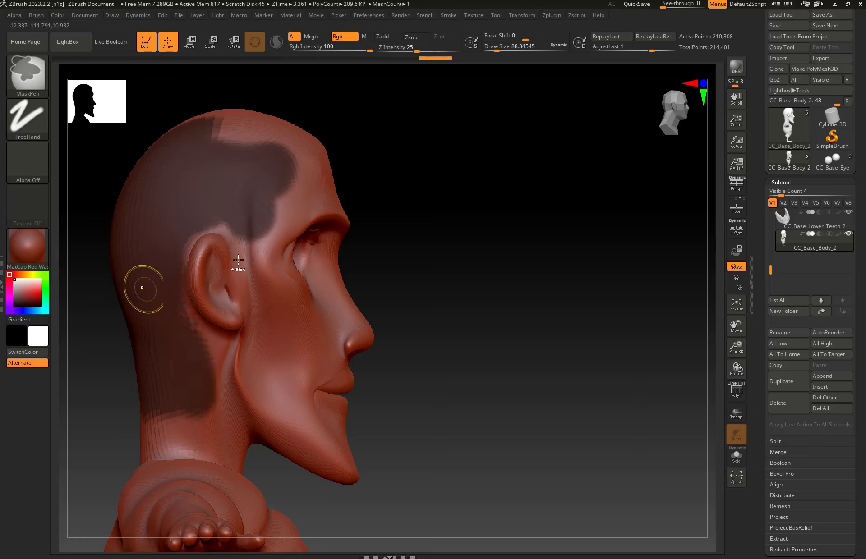
Step: Extend the mask into a sideburn in front of the ear and fill it in across the back of the head
ctrl+click(239, 225)
ctrl+alt+click(263, 212)
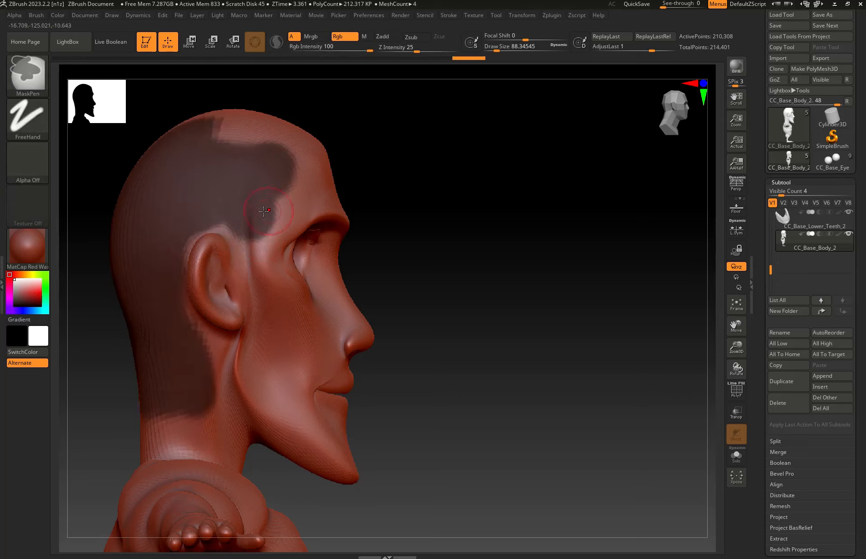
mouse_move(264, 211)
ctrl+mouse_down()
mouse_move(247, 217)
mouse_move(248, 245)
ctrl+mouse_up()
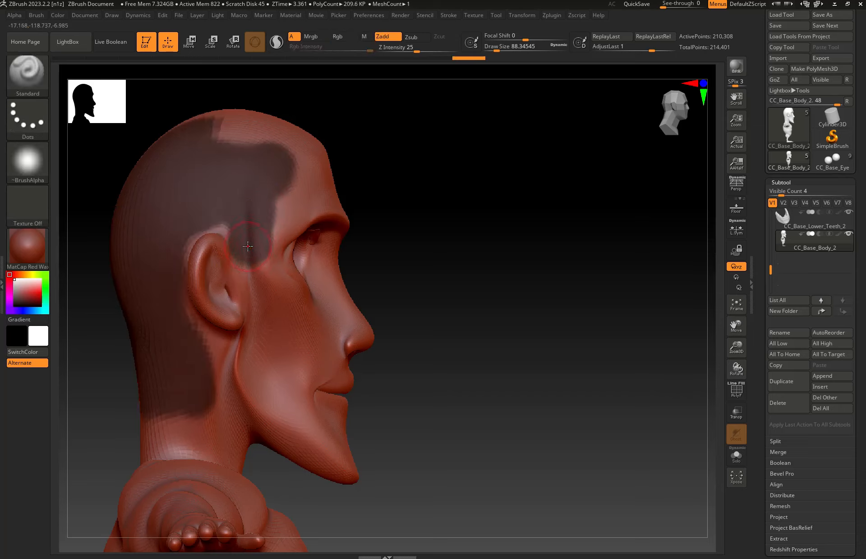
mouse_move(258, 240)
right_down()
mouse_move(269, 249)
mouse_move(216, 280)
mouse_move(215, 139)
mouse_move(266, 149)
right_up()
mouse_move(124, 352)
ctrl+mouse_down()
mouse_move(156, 408)
mouse_move(111, 392)
mouse_move(123, 209)
mouse_move(107, 264)
ctrl+mouse_up()
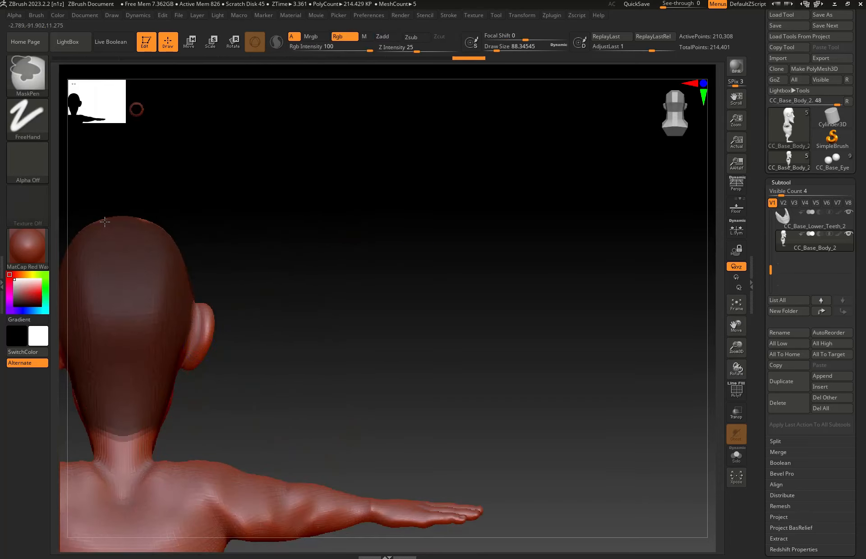
Step: Erase the mask from the top of the head and forehead, leaving a level upper hairline just above the ear
shift+right_drag(270, 247, 222, 295)
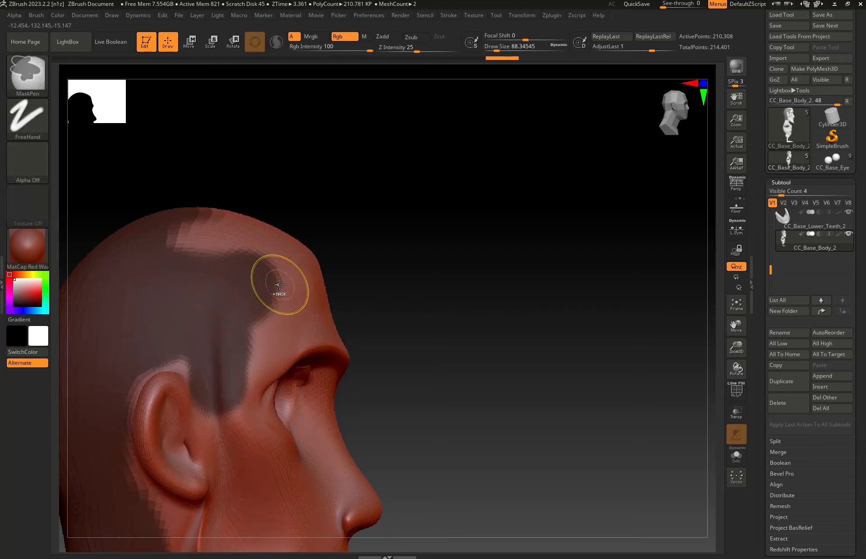
ctrl+right_drag(255, 326, 256, 277)
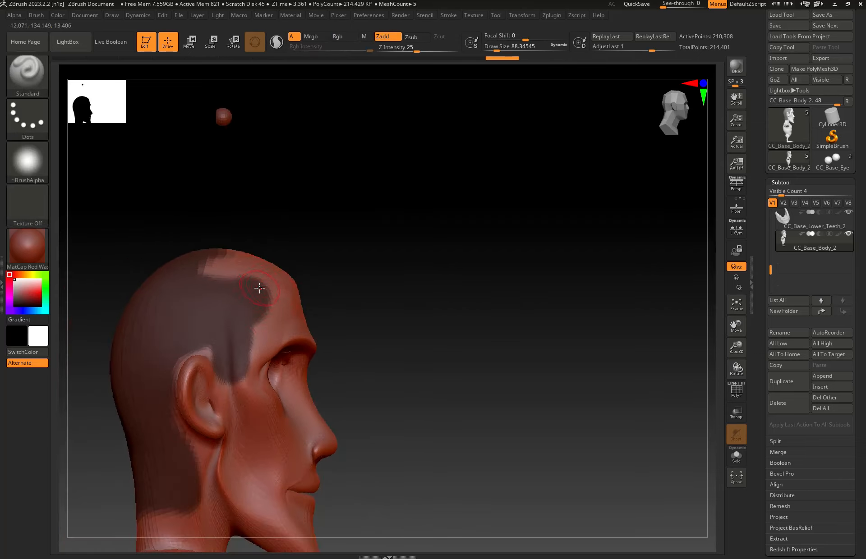
key(ctrl)
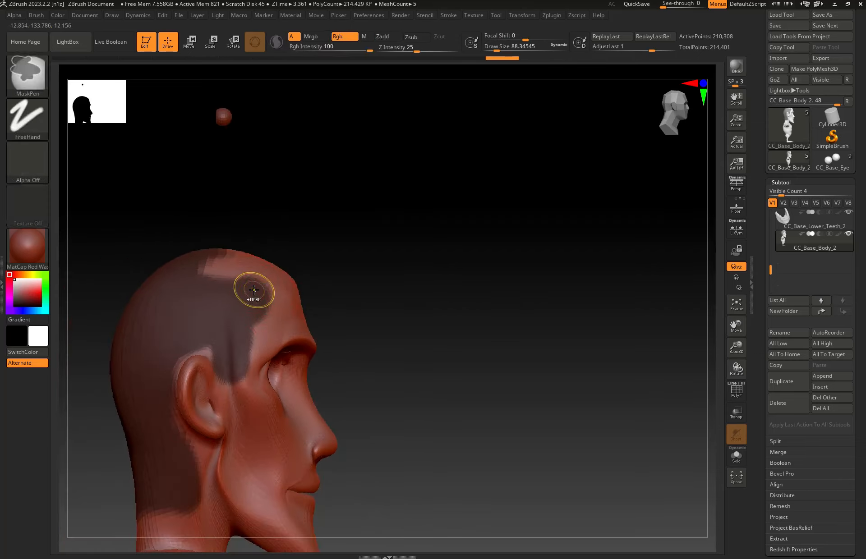
mouse_move(254, 290)
ctrl+alt+mouse_down()
mouse_move(271, 288)
mouse_move(182, 270)
mouse_move(212, 255)
mouse_move(142, 274)
mouse_move(264, 309)
mouse_move(181, 316)
mouse_move(155, 274)
ctrl+alt+mouse_up()
mouse_move(267, 302)
ctrl+alt+mouse_down()
mouse_move(267, 314)
mouse_move(255, 318)
mouse_move(233, 315)
mouse_move(247, 315)
mouse_move(241, 307)
ctrl+alt+mouse_up()
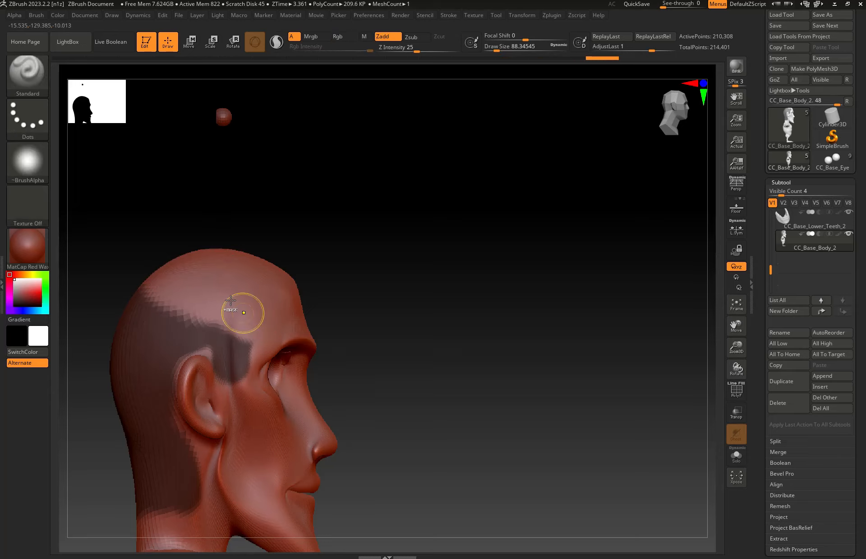
ctrl+right_drag(239, 312, 231, 326)
mouse_move(262, 339)
ctrl+alt+mouse_down()
mouse_move(59, 331)
mouse_move(41, 313)
mouse_move(63, 338)
ctrl+alt+mouse_up()
ctrl+right_drag(232, 340, 234, 303)
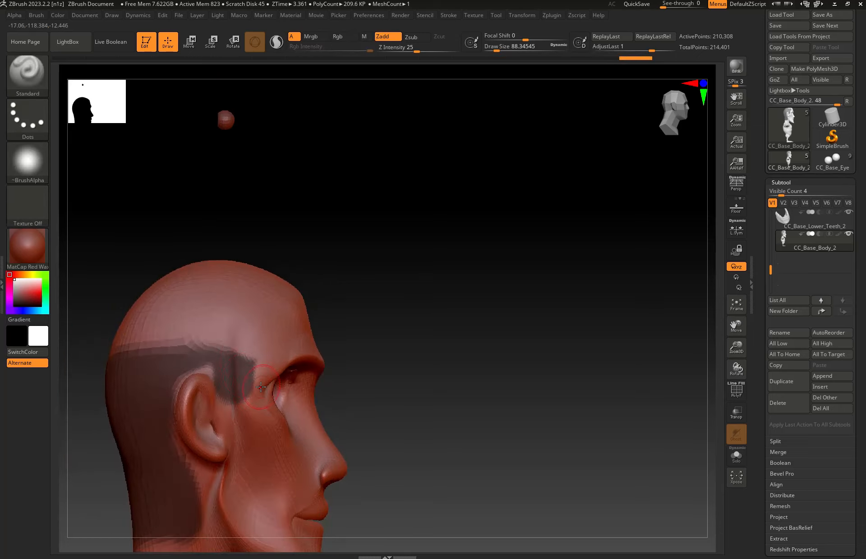
Step: Even out the mask's upper edge across the back of the head and erase the stray patches above it
right_drag(207, 375, 259, 375)
mouse_move(176, 367)
ctrl+right_down()
mouse_move(243, 428)
mouse_move(389, 329)
mouse_move(469, 304)
ctrl+right_up()
ctrl+right_drag(295, 289, 334, 271)
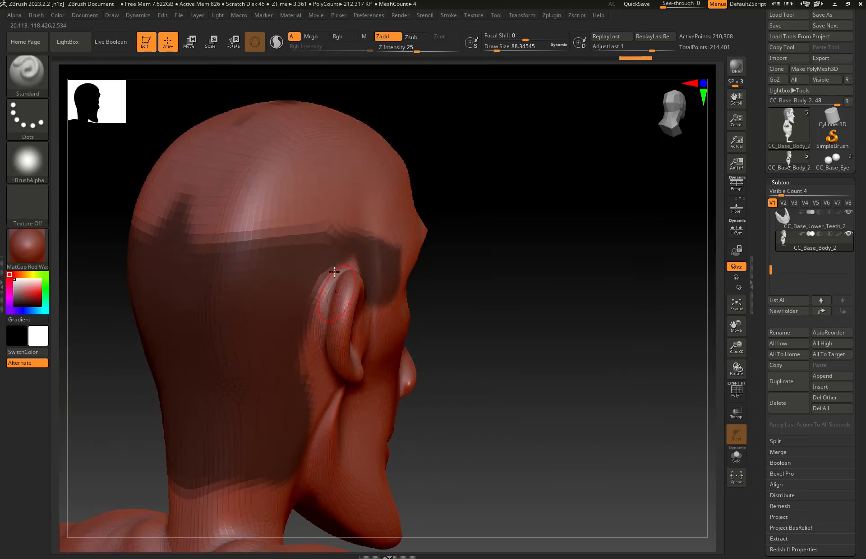
ctrl+drag(199, 215, 171, 218)
mouse_move(227, 216)
ctrl+alt+mouse_down()
mouse_move(222, 203)
mouse_move(177, 218)
ctrl+alt+mouse_up()
Step: Set the draw size to about 29 and fill the mask in closely behind and above the ear
right_drag(281, 110, 277, 226)
key(space)
drag(273, 222, 269, 223)
key(ctrl)
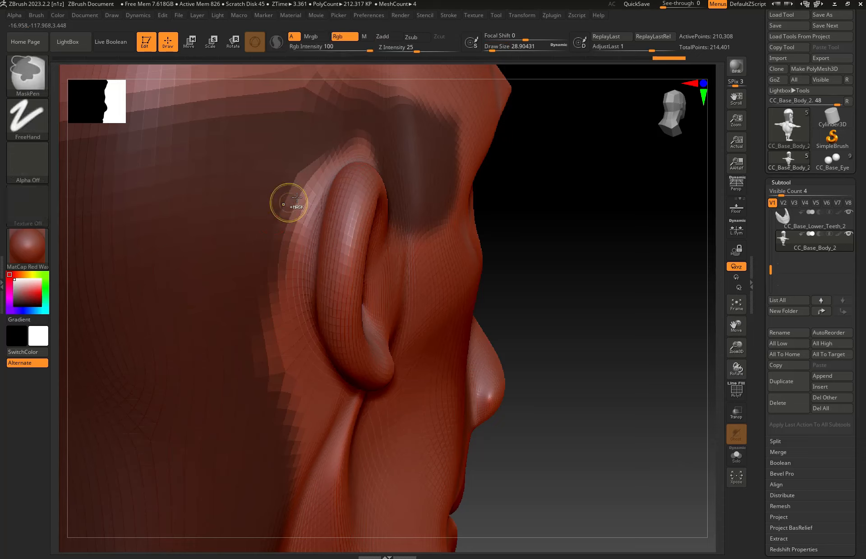
ctrl+drag(306, 176, 286, 490)
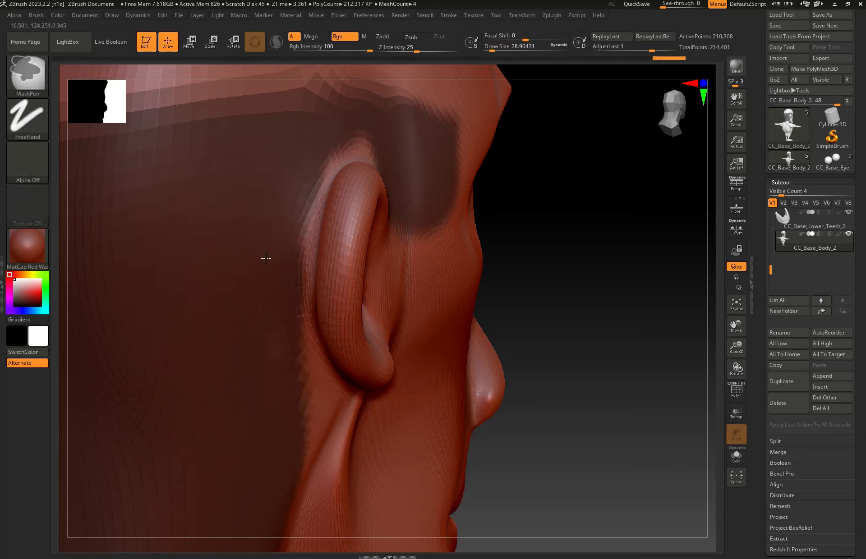
mouse_move(367, 123)
ctrl+mouse_down()
mouse_move(337, 147)
mouse_move(298, 260)
mouse_move(296, 431)
ctrl+mouse_up()
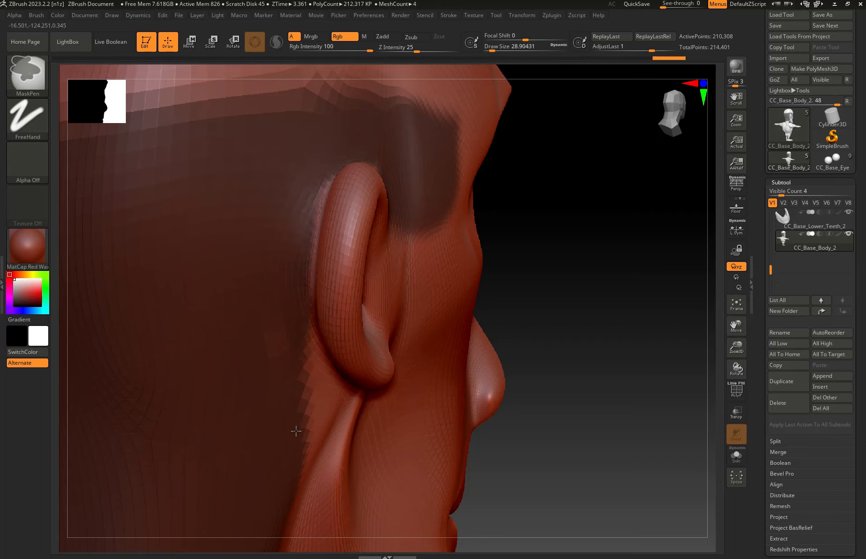
ctrl+drag(281, 374, 293, 416)
ctrl+right_drag(293, 390, 280, 175)
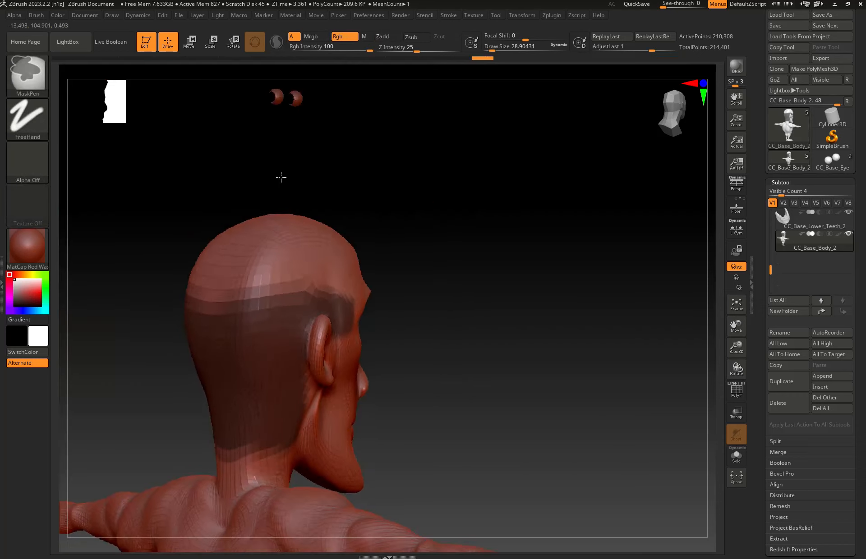
Step: Set the draw size to about 81 and trim the mask diagonally from below the ear to the nape
right_drag(388, 365, 325, 377)
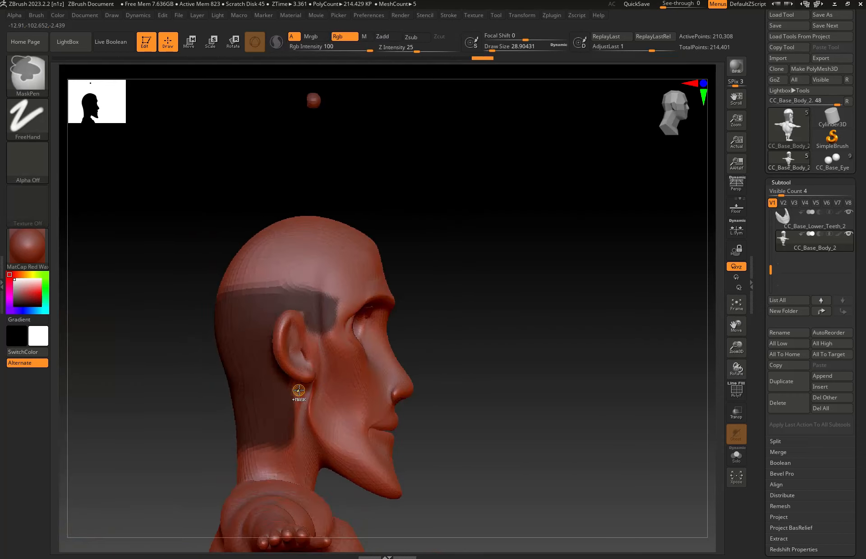
key(space)
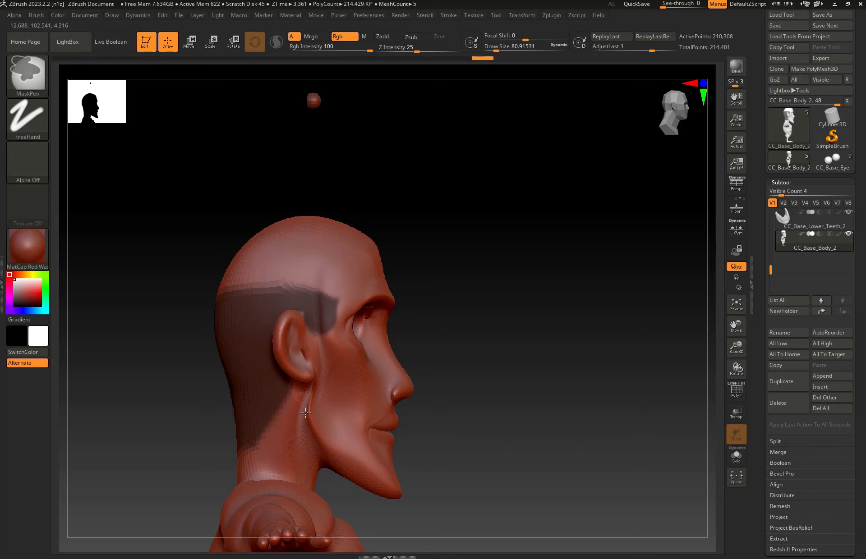
ctrl+alt+drag(305, 413, 239, 477)
ctrl+alt+drag(285, 448, 220, 470)
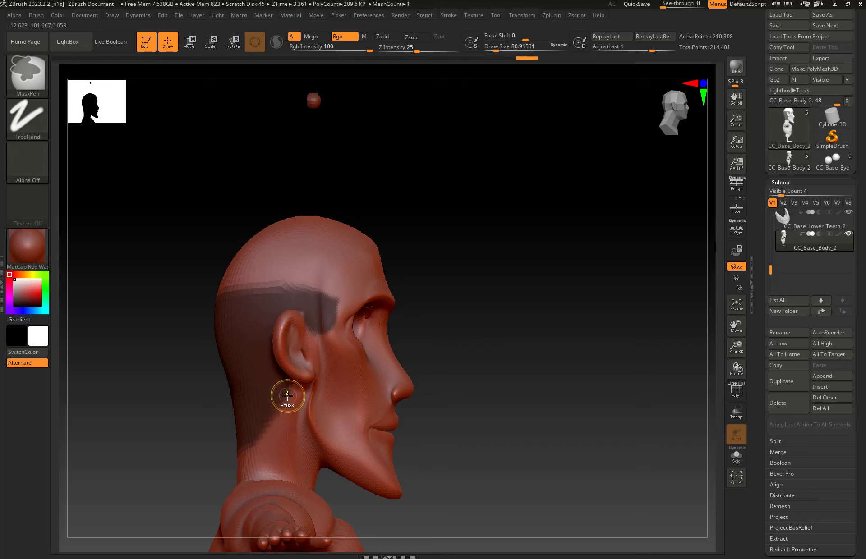
Step: Erase mask at the temple to narrow the sideburn and slant its front edge
drag(148, 413, 284, 423)
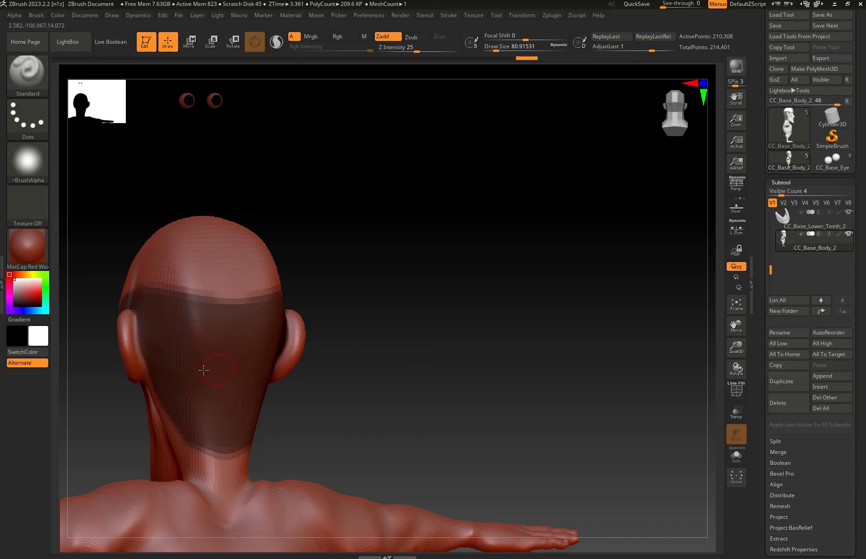
drag(93, 373, 180, 371)
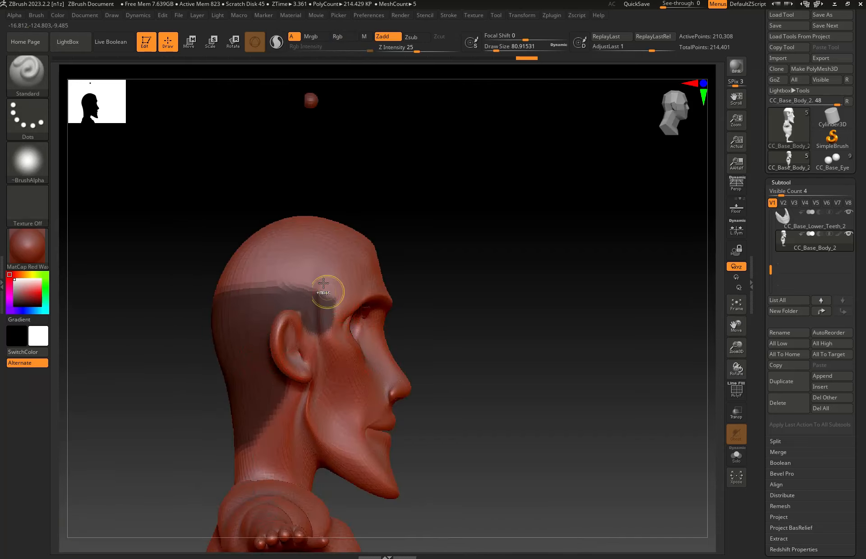
ctrl+right_drag(323, 283, 334, 345)
ctrl+alt+drag(346, 292, 357, 361)
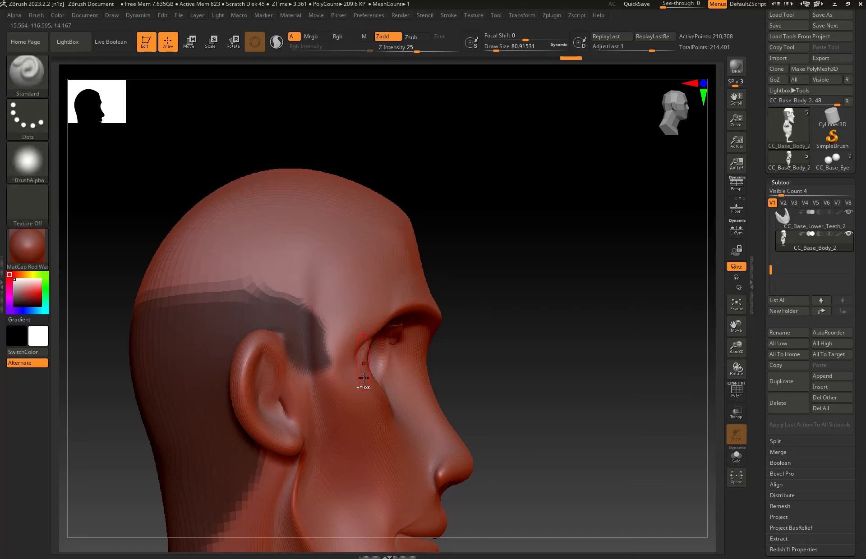
ctrl+alt+drag(340, 306, 357, 399)
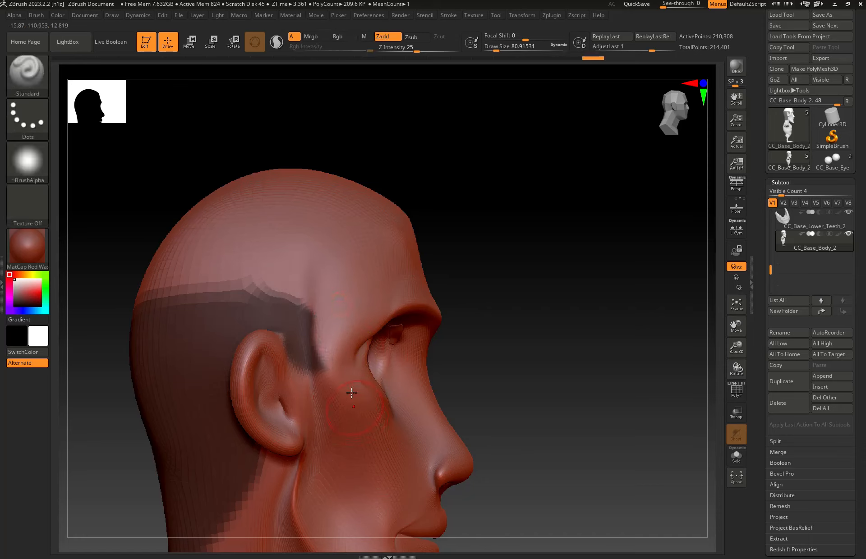
Step: Set the draw size to about 43, mask the sideburn down in front of the ear, and undo the mask blur
key(space)
click(300, 334)
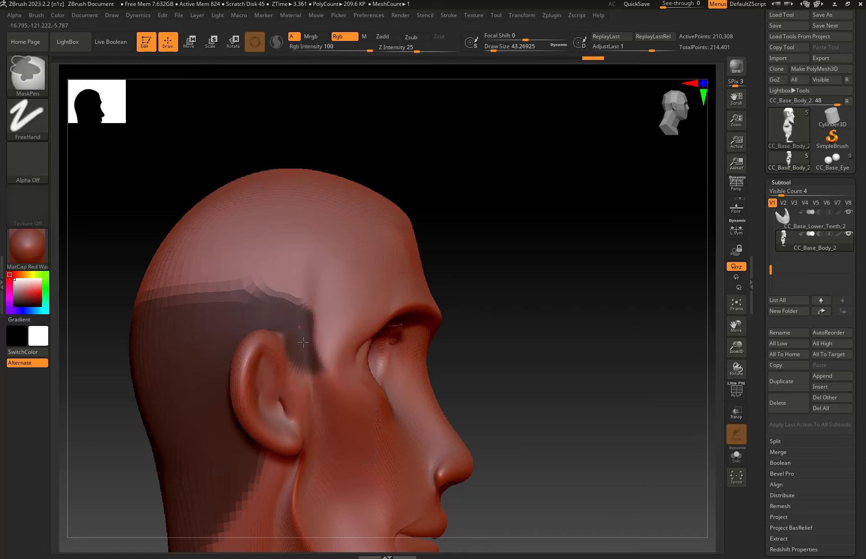
ctrl+drag(300, 327, 306, 372)
ctrl+click(289, 322)
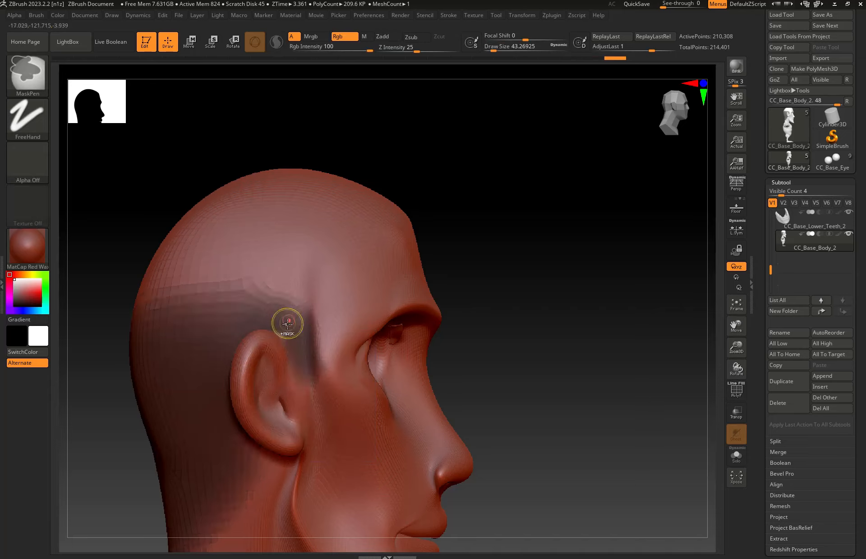
key(ctrl+z)
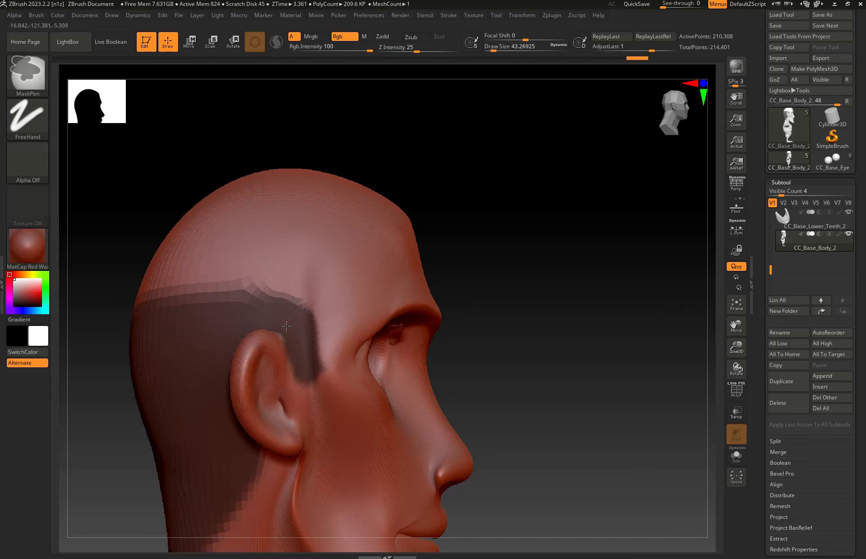
key(ctrl)
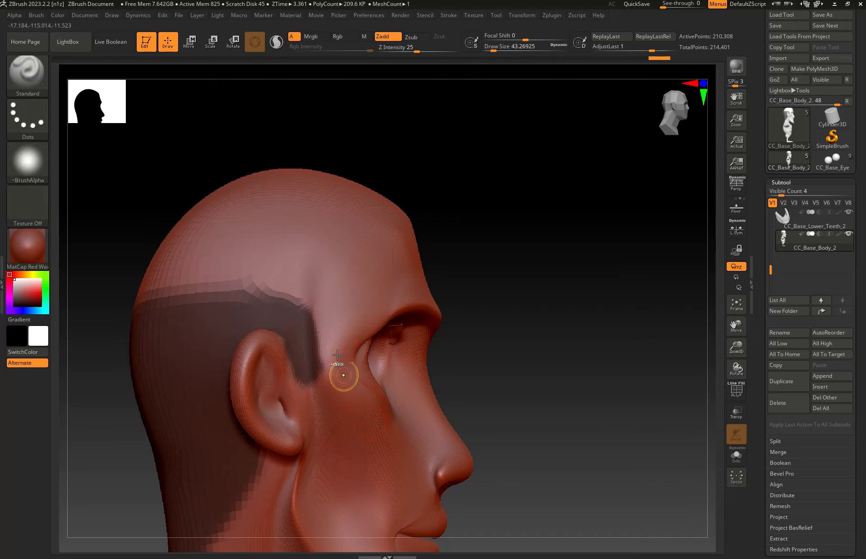
mouse_move(354, 439)
ctrl+right_down()
mouse_move(381, 452)
mouse_move(386, 348)
mouse_move(356, 399)
ctrl+right_up()
right_click(356, 399)
key(super)
key(super)
shift+right_drag(502, 258, 473, 373)
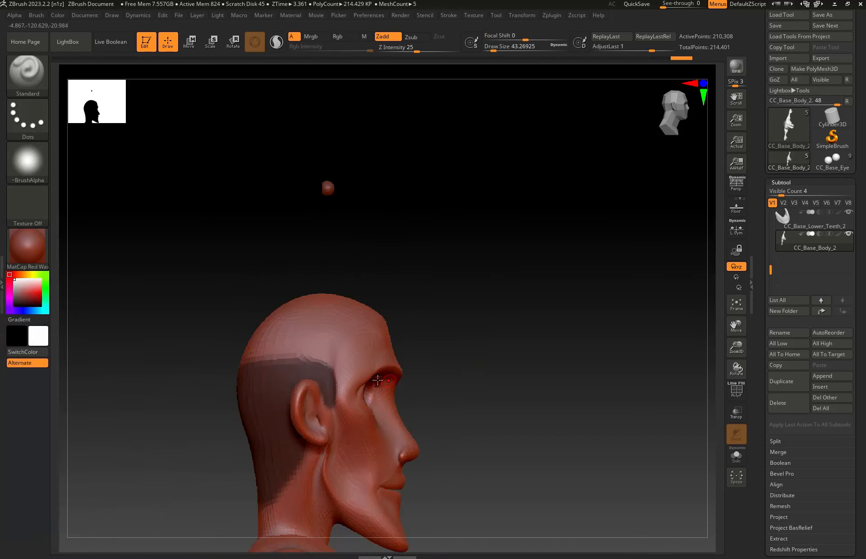
ctrl+right_drag(351, 351, 357, 392)
mouse_move(341, 360)
ctrl+right_down()
mouse_move(384, 436)
mouse_move(380, 371)
mouse_move(404, 234)
ctrl+right_up()
ctrl+right_drag(417, 334, 423, 289)
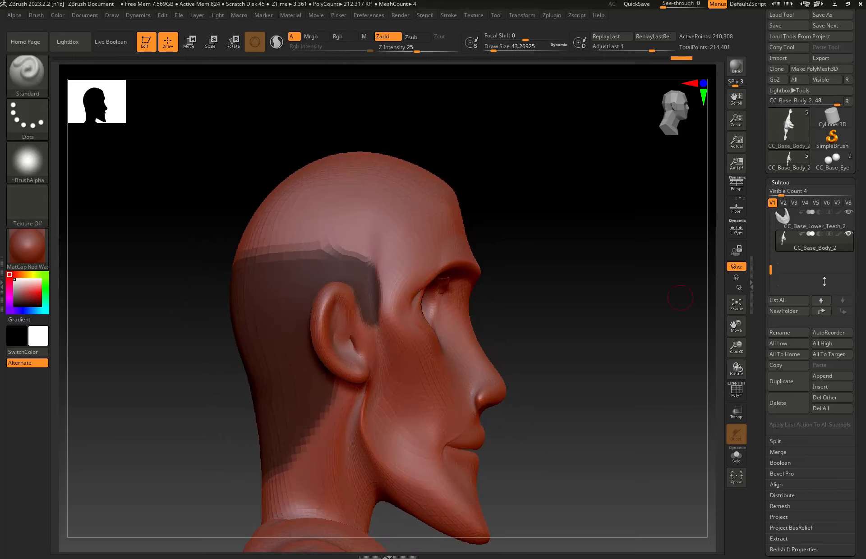
Step: Generate a FiberMesh preview on the masked hair area
drag(864, 380, 864, 20)
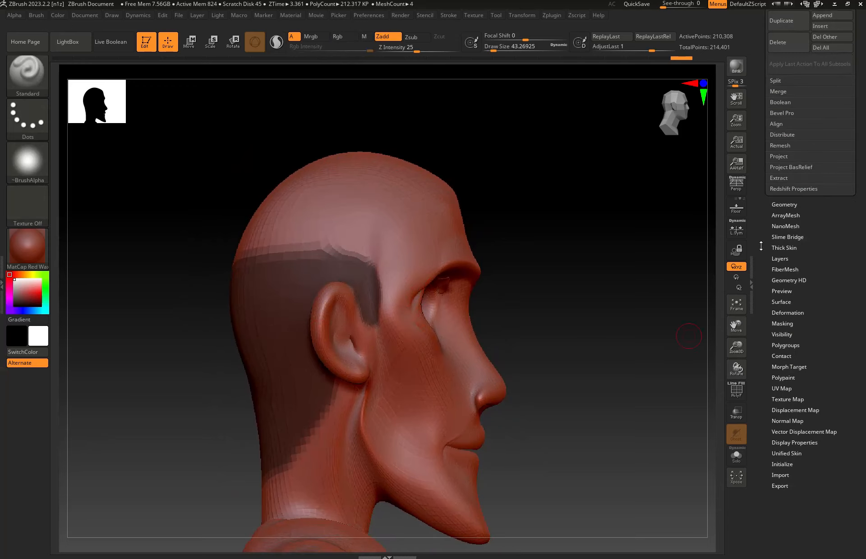
click(785, 270)
click(785, 127)
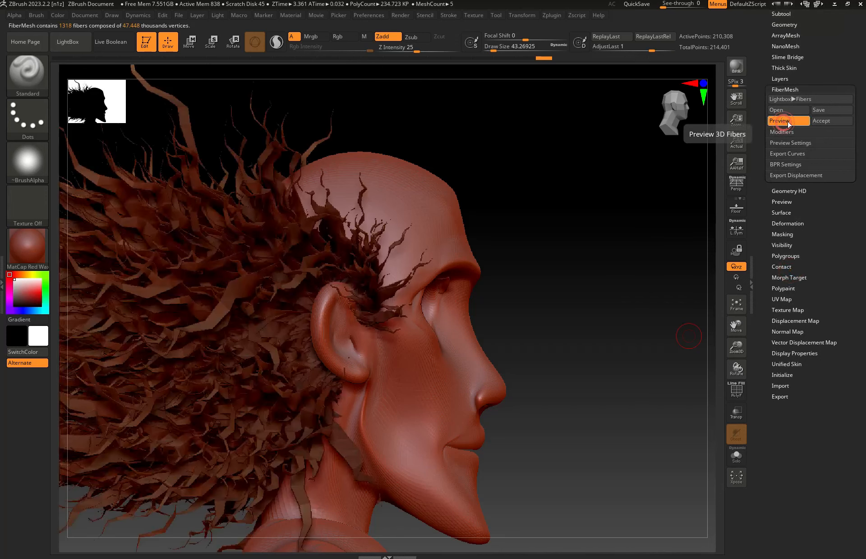
Step: Load the WaveHair.ZFP fiber preset from the LightBox fibers library into the FiberMesh preview
ctrl+right_drag(400, 361, 372, 257)
shift+right_drag(434, 369, 391, 369)
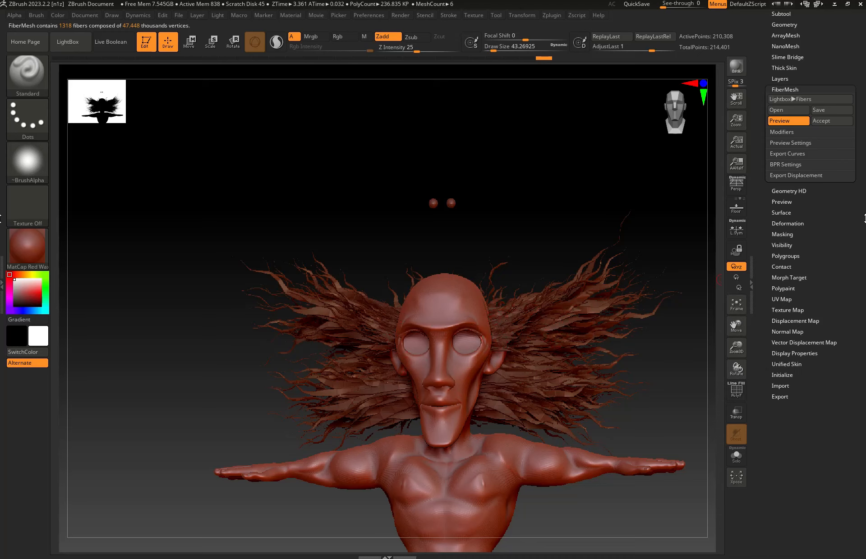
scroll(806, 180, up, 3)
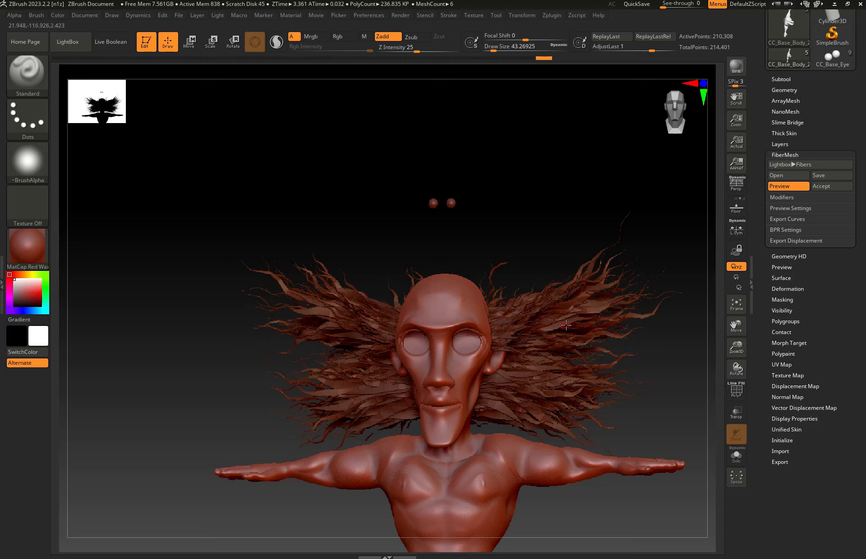
right_drag(566, 325, 567, 323)
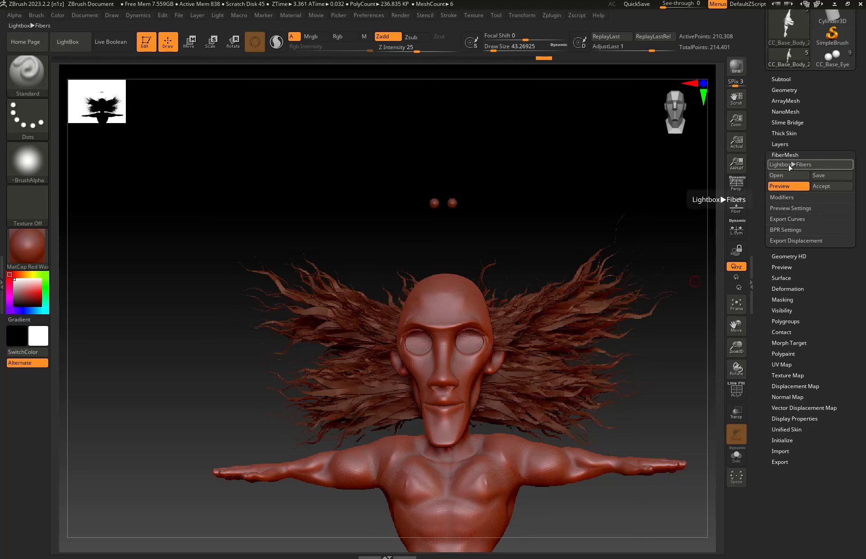
click(789, 165)
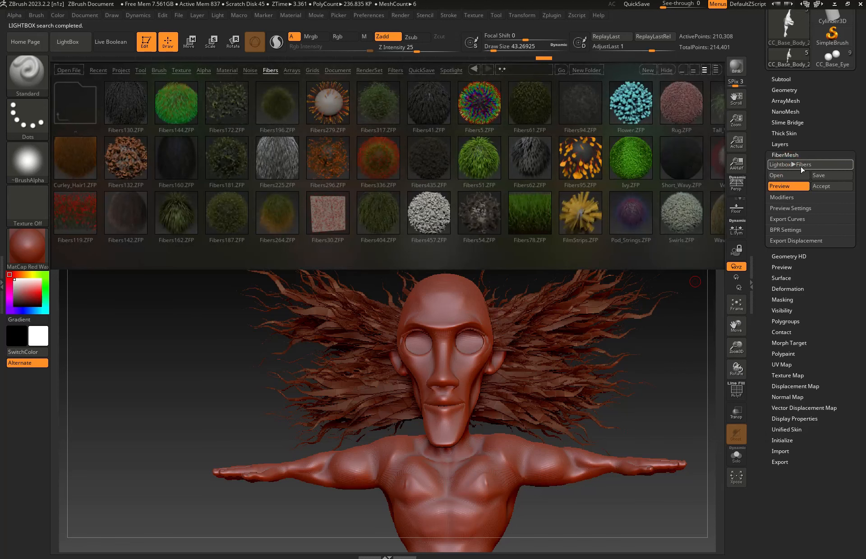
click(640, 156)
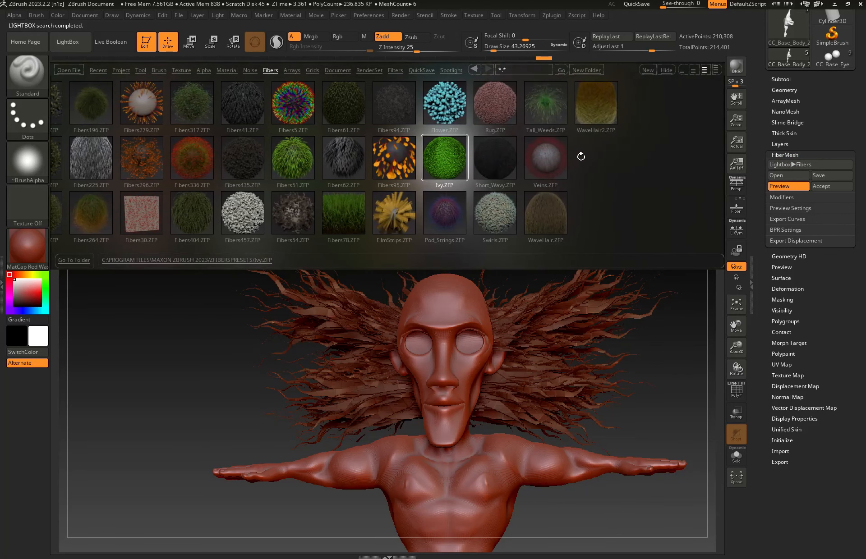
click(551, 213)
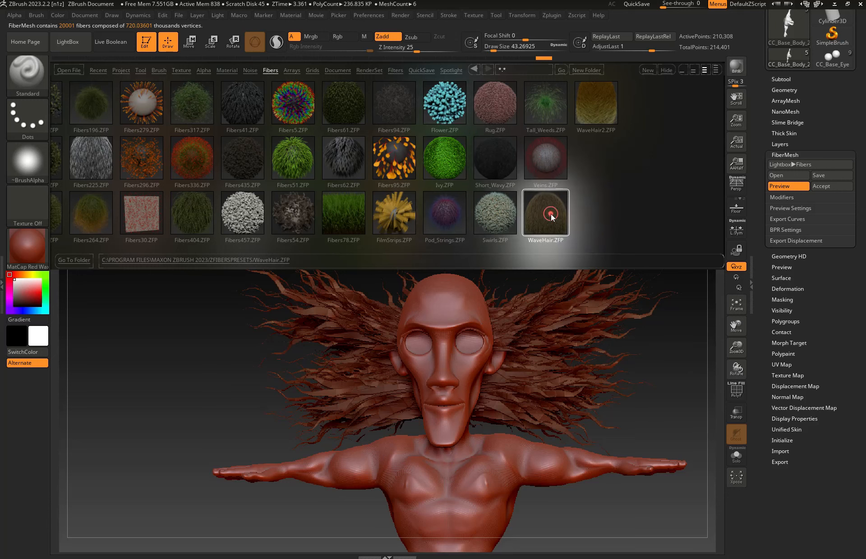
click(69, 49)
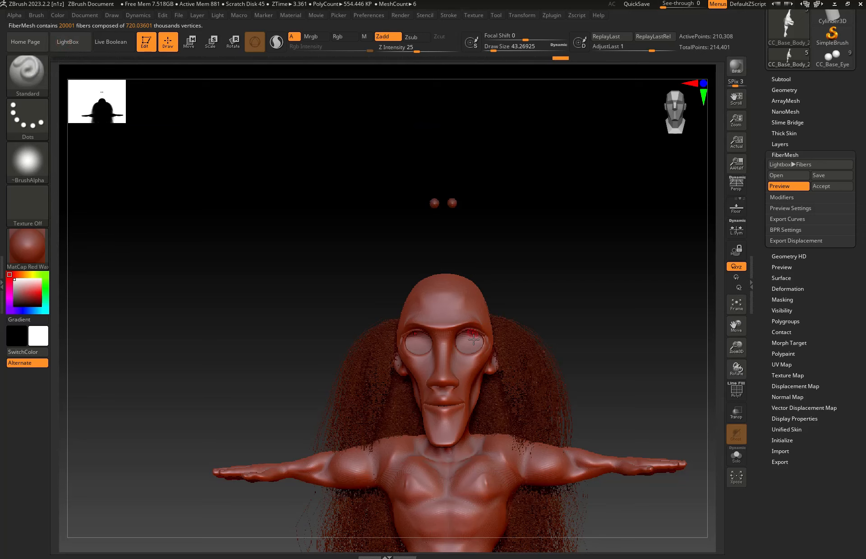
Step: Reduce the FiberMesh modifiers MaxFibers to about 3.2 and Length to about 61
click(782, 198)
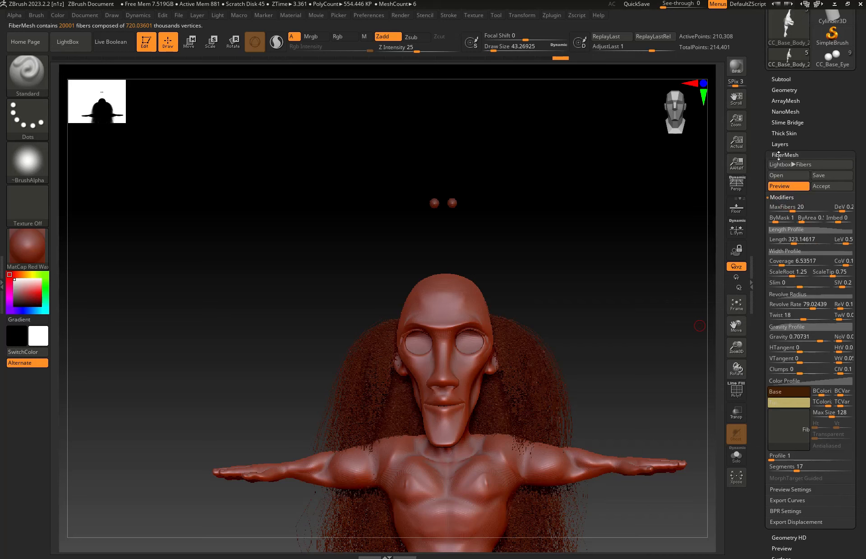
ctrl+right_drag(538, 330, 532, 311)
alt+right_drag(541, 365, 519, 218)
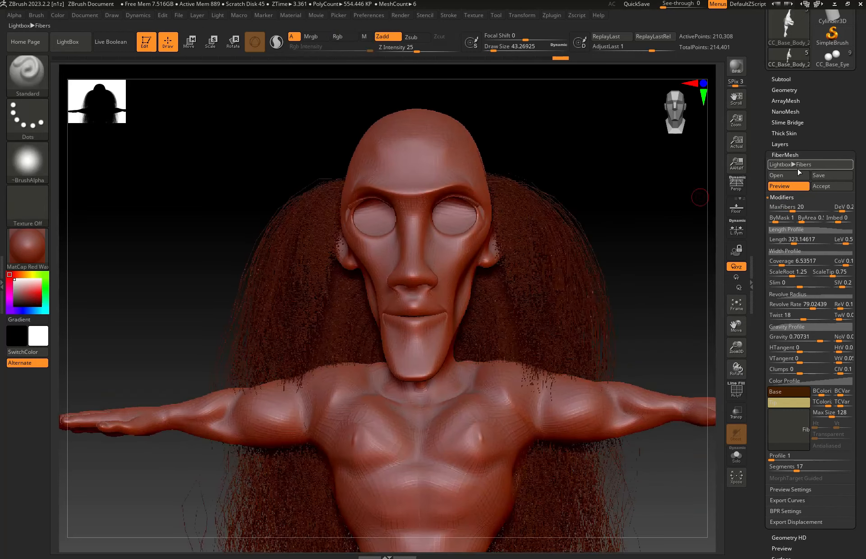
click(785, 210)
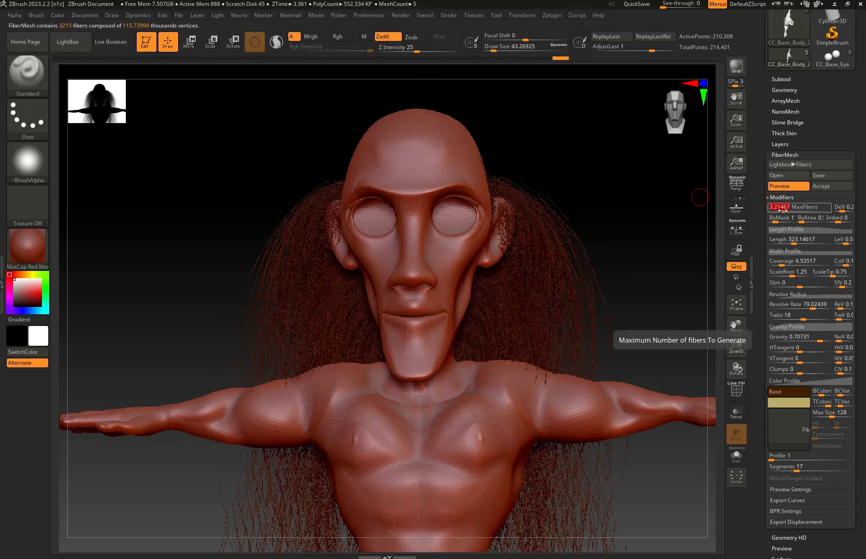
click(799, 239)
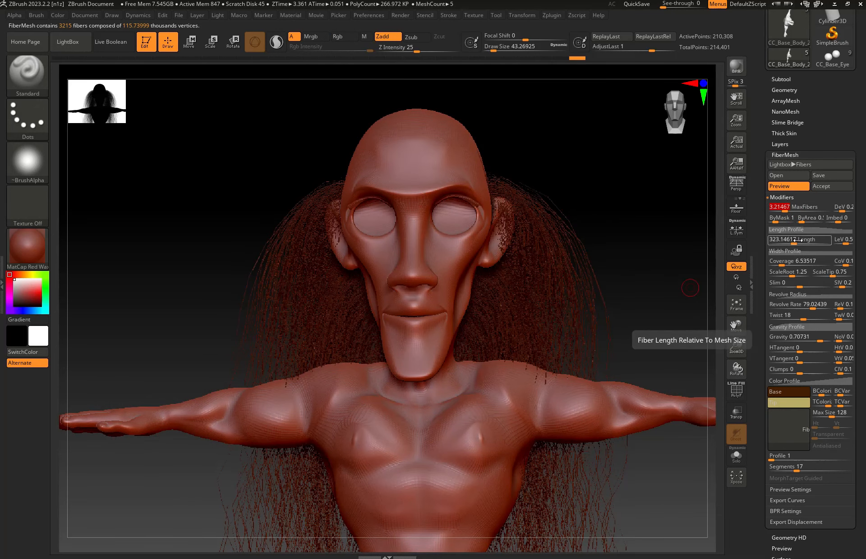
drag(794, 240, 781, 242)
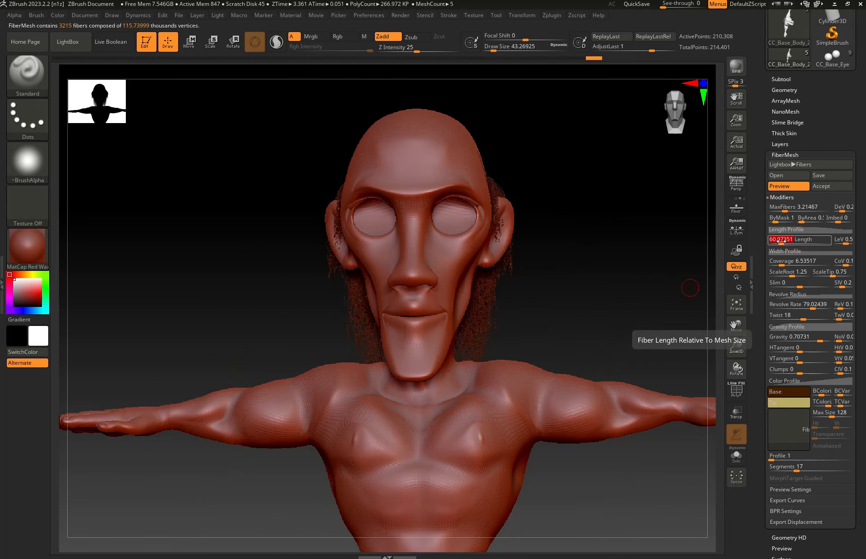
Step: Raise the fiber Coverage to 5000 to form wide hair cards, and check them from the side and back
click(781, 261)
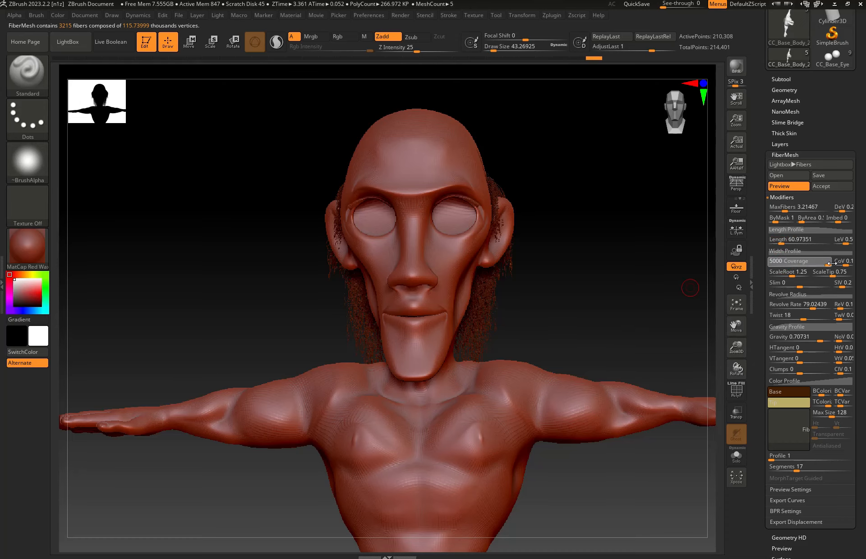
drag(445, 262, 475, 271)
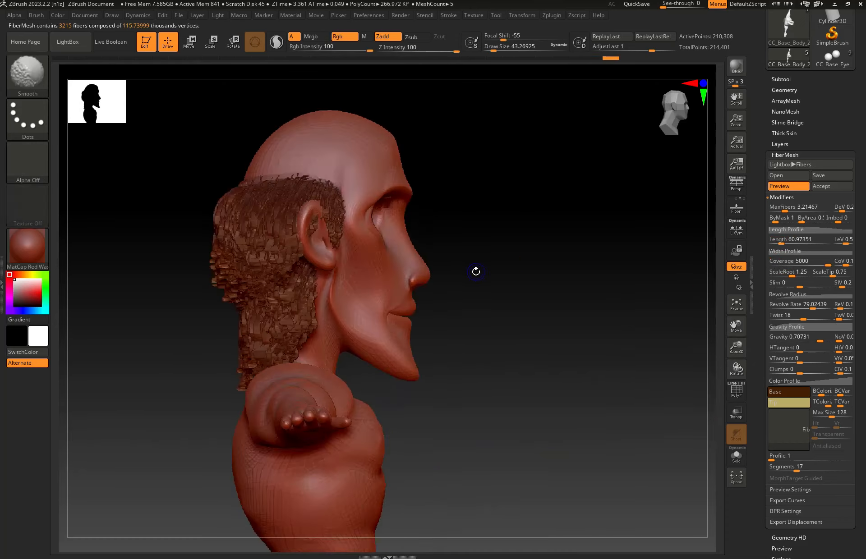
ctrl+right_drag(280, 265, 304, 335)
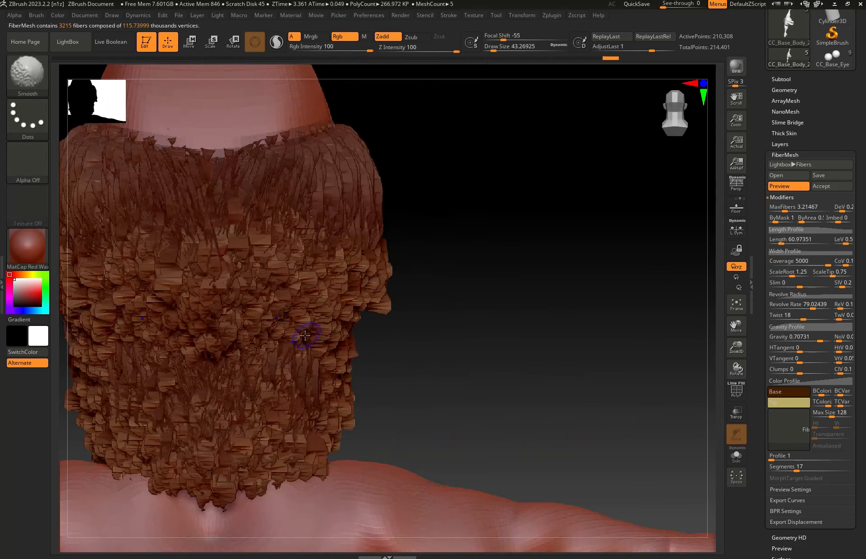
ctrl+right_drag(246, 306, 249, 265)
Step: Lower MaxFibers to 0.8 to thin out the hair cards
click(805, 212)
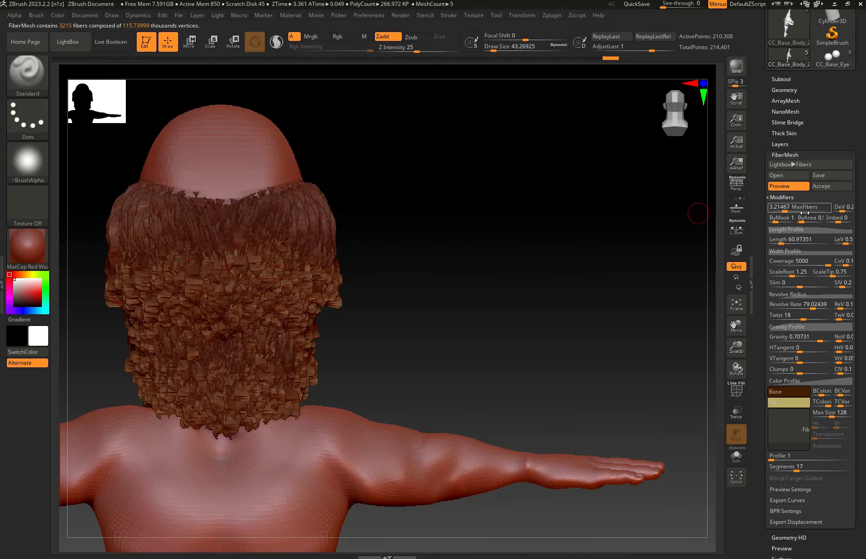
drag(783, 209, 781, 210)
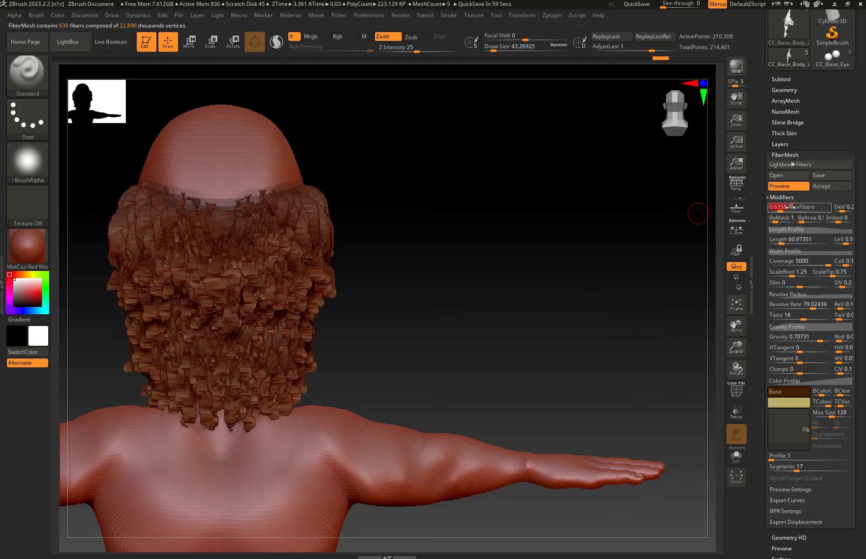
key(BackSpace)
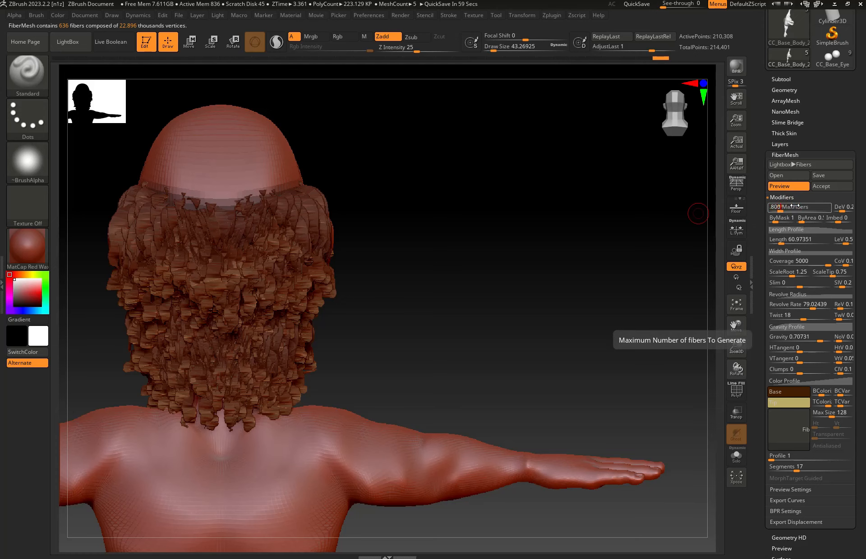
key(Return)
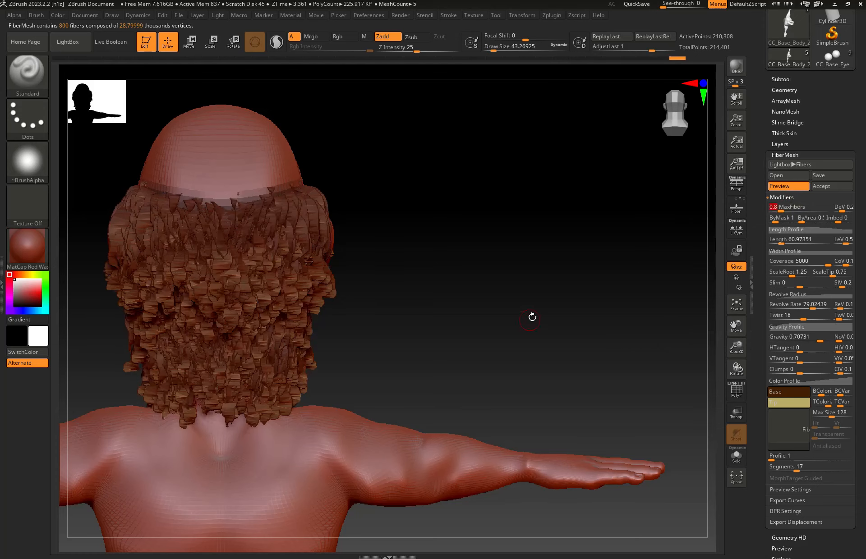
Step: Shape the fiber Width Profile curve as a straight slope from maximum at the root to nearly zero at the tip
right_drag(411, 327, 324, 402)
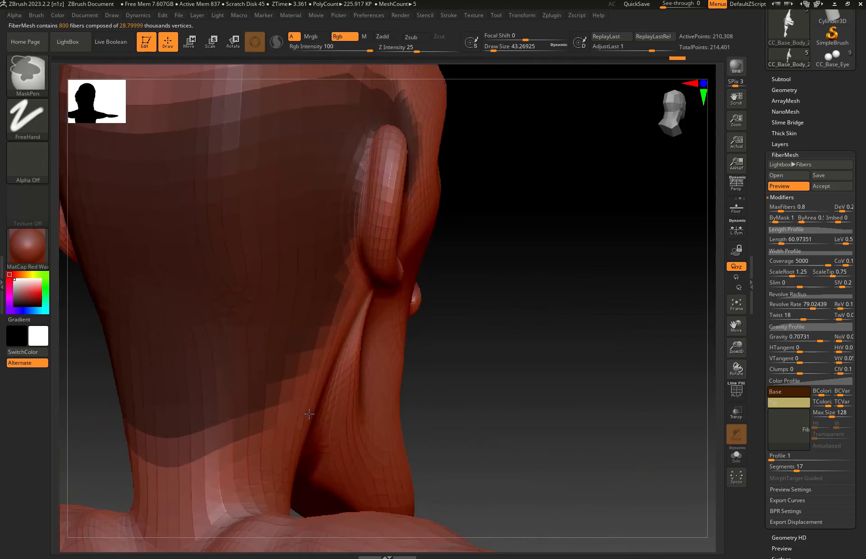
ctrl+right_drag(339, 278, 346, 326)
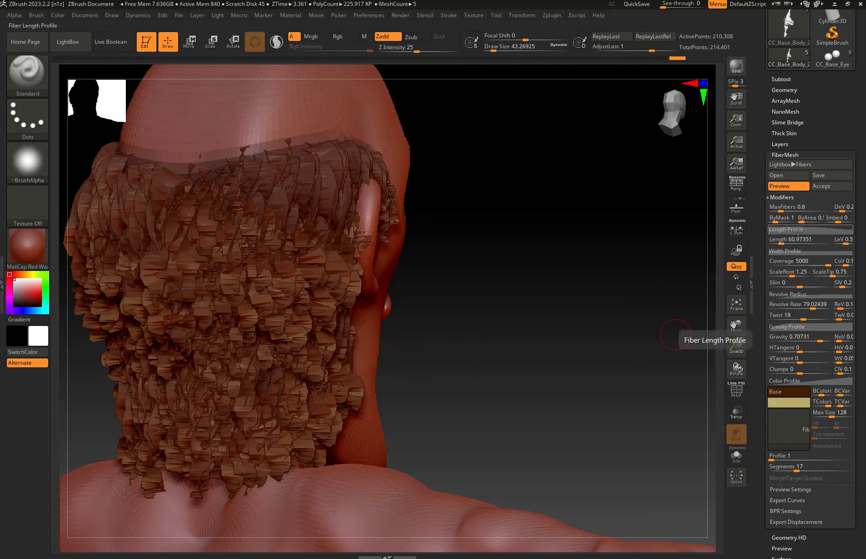
click(801, 251)
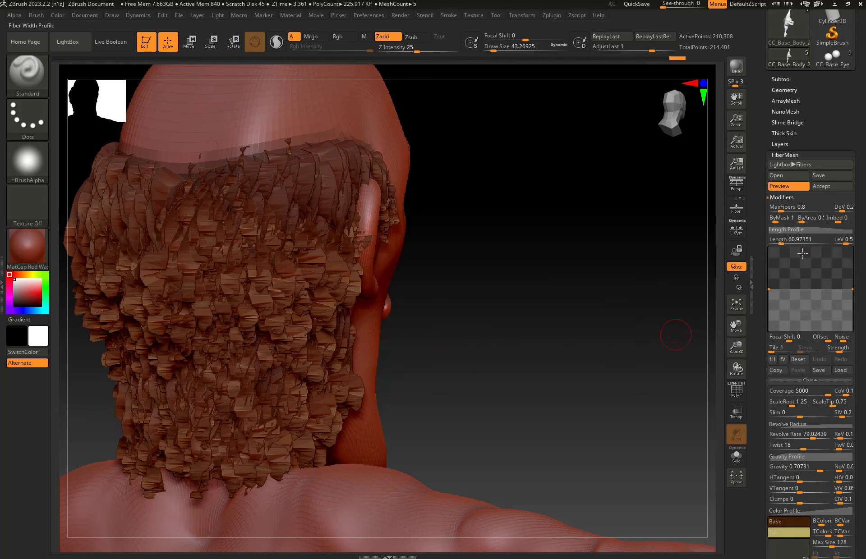
drag(768, 288, 765, 251)
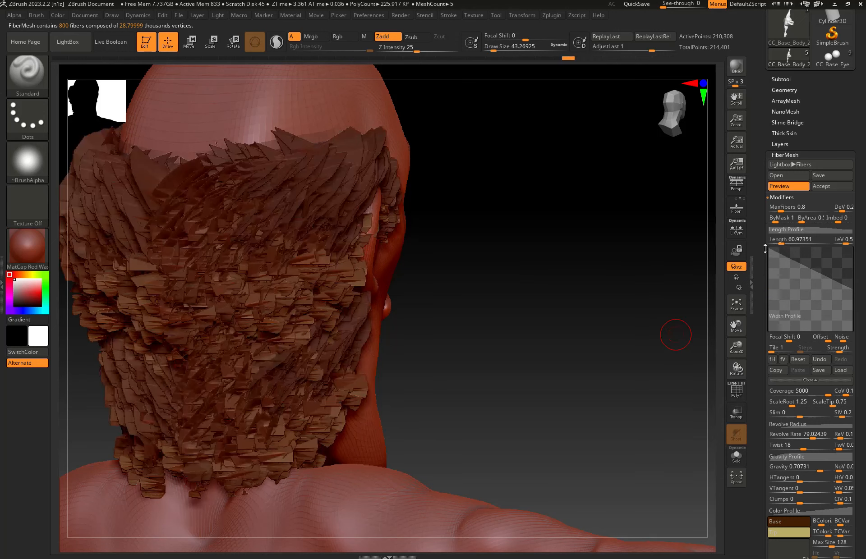
drag(852, 290, 852, 331)
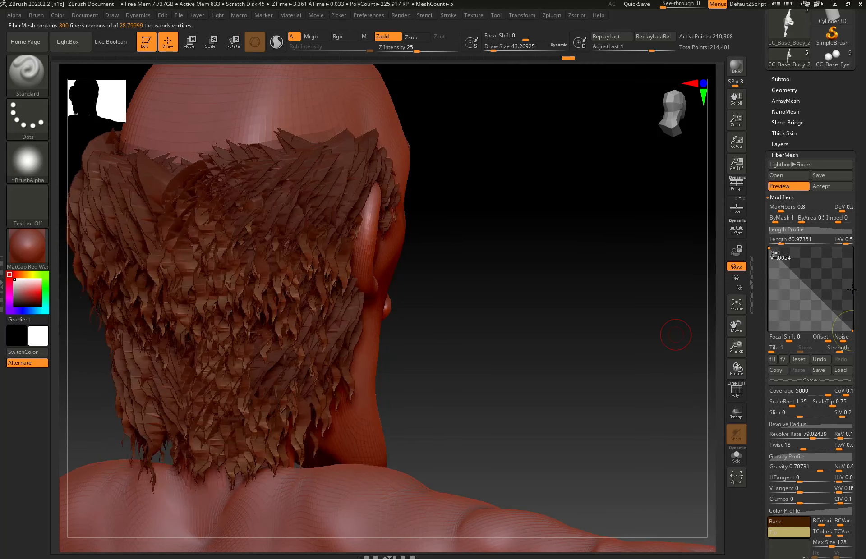
ctrl+right_drag(213, 333, 271, 283)
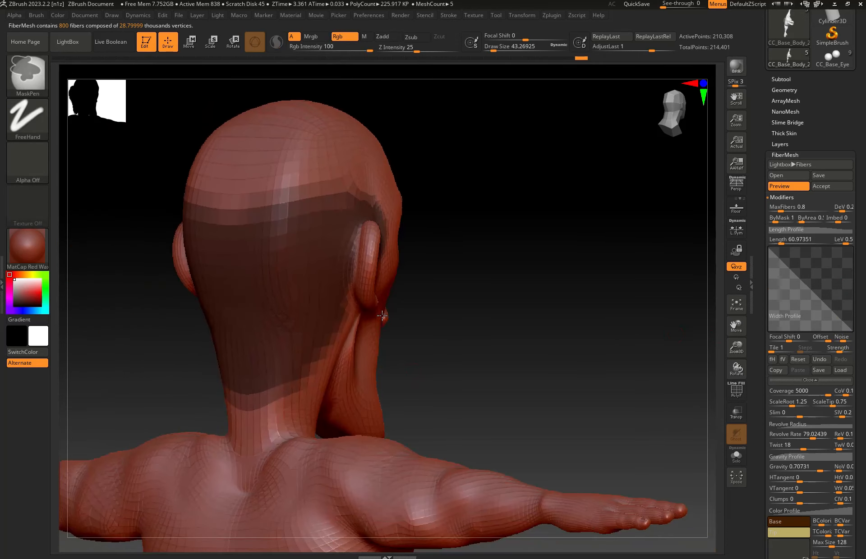
mouse_move(263, 396)
right_down()
mouse_move(254, 407)
mouse_move(257, 499)
right_up()
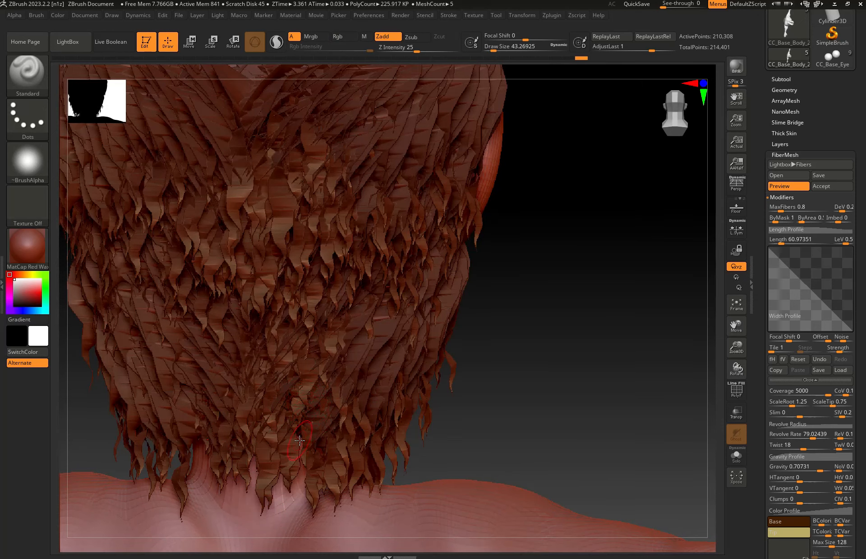
ctrl+right_drag(310, 412, 344, 298)
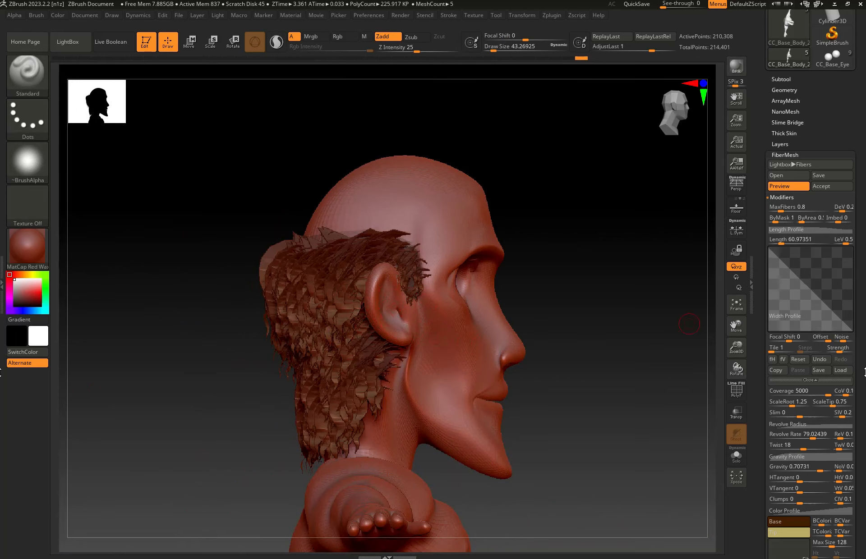
Step: Accept the previewed fibers as their own subtool and create FiberUV coordinates for them
scroll(811, 270, down, 3)
click(827, 135)
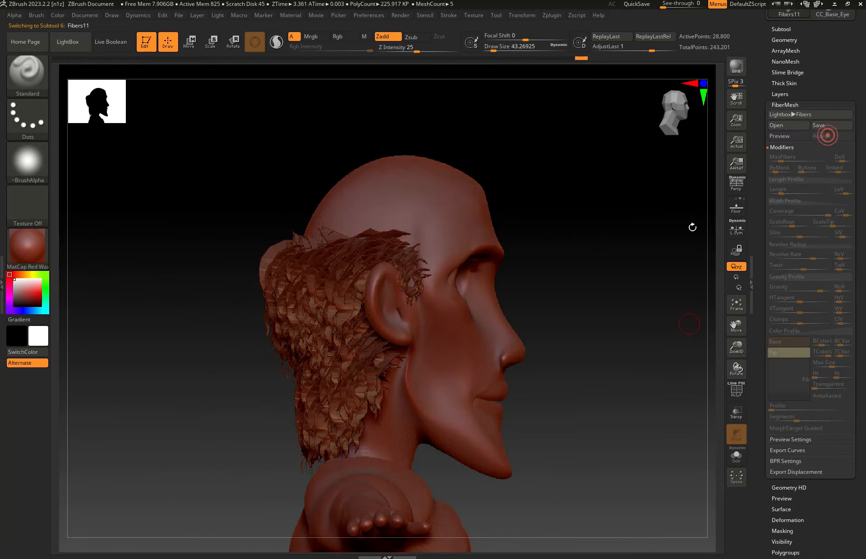
drag(864, 391, 865, 298)
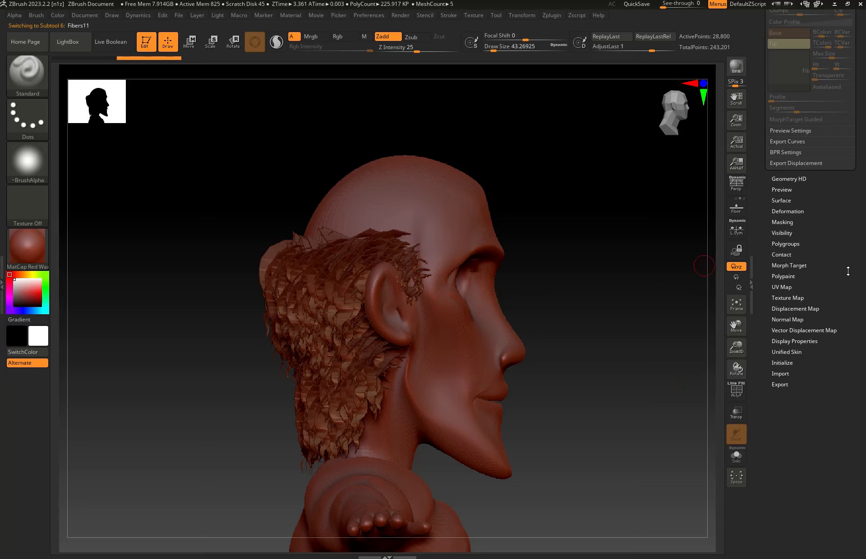
click(781, 287)
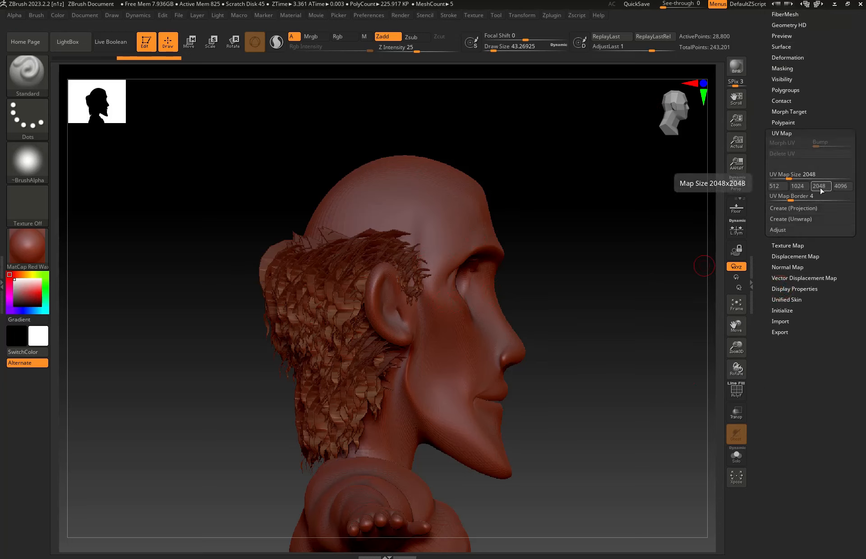
click(778, 210)
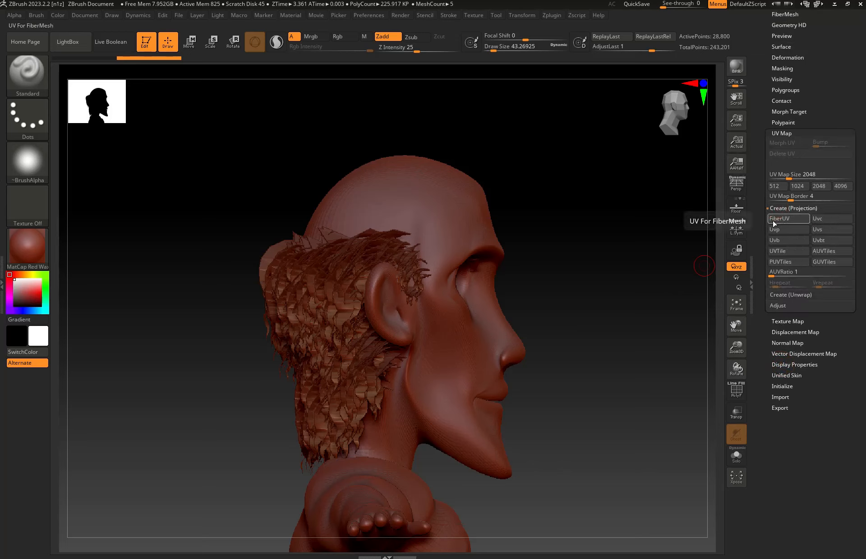
click(787, 220)
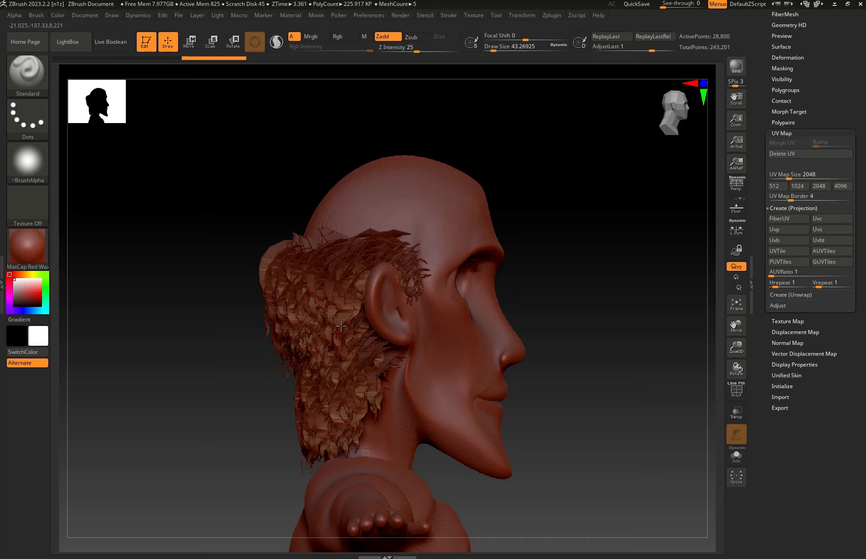
right_click(522, 352)
right_drag(523, 352, 506, 356)
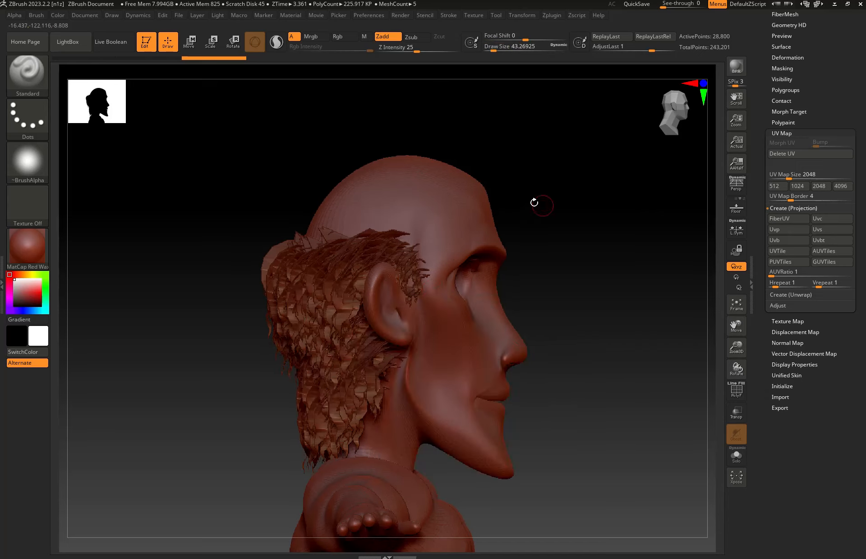
drag(534, 199, 638, 285)
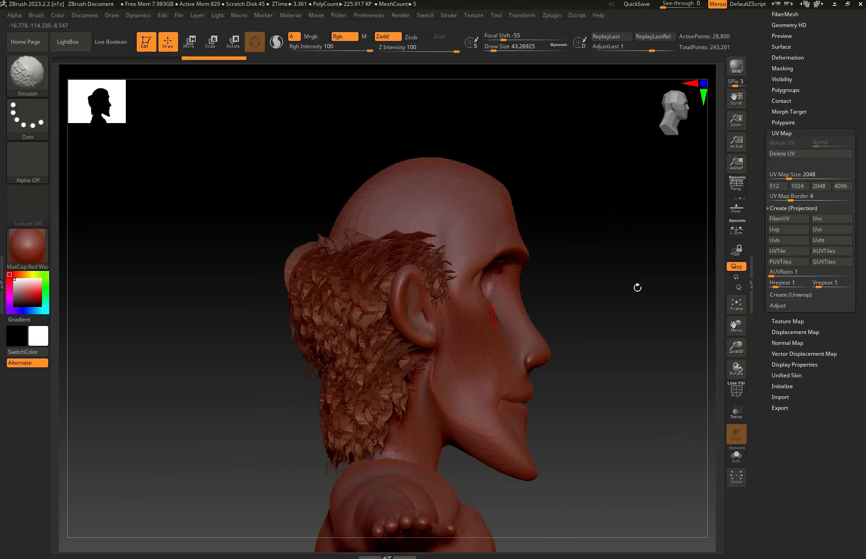
scroll(794, 199, up, 5)
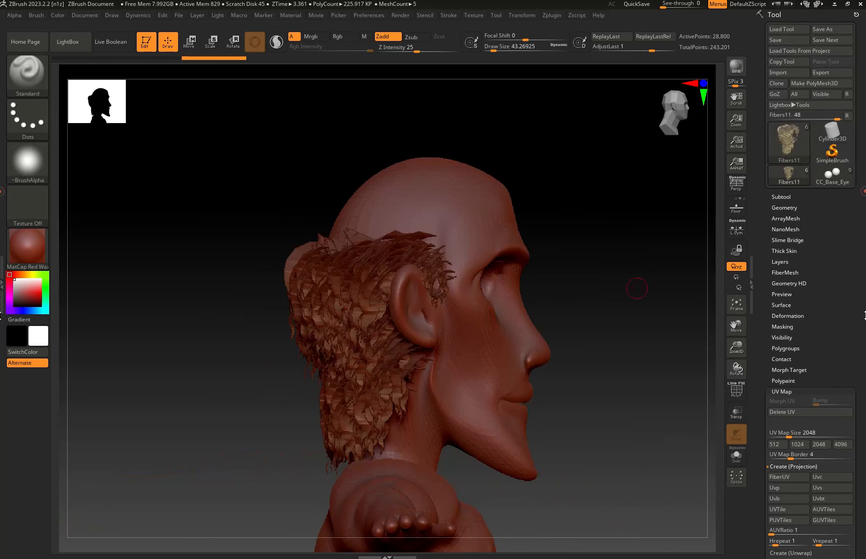
Step: Select the CC_Base_Body_2 subtool and clear its old hair mask, hiding the Fibers11 hair cards while clearing and showing them again
click(784, 197)
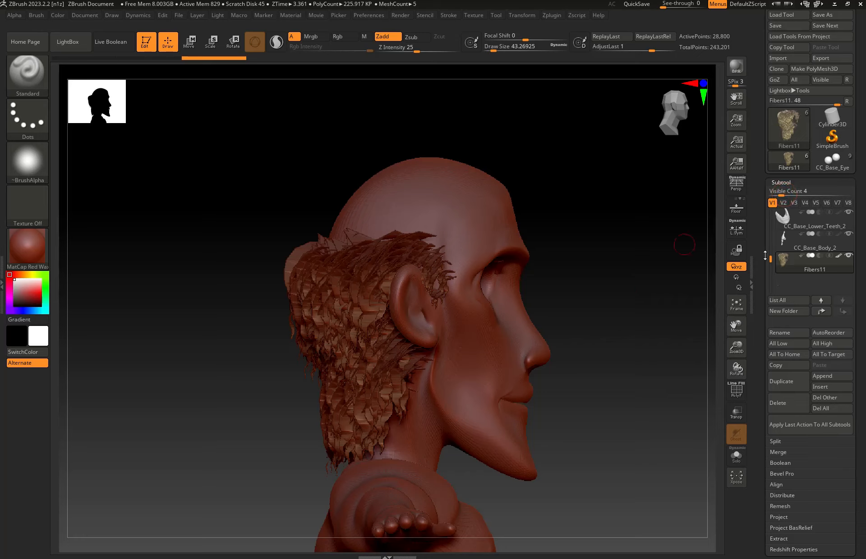
drag(765, 260, 770, 231)
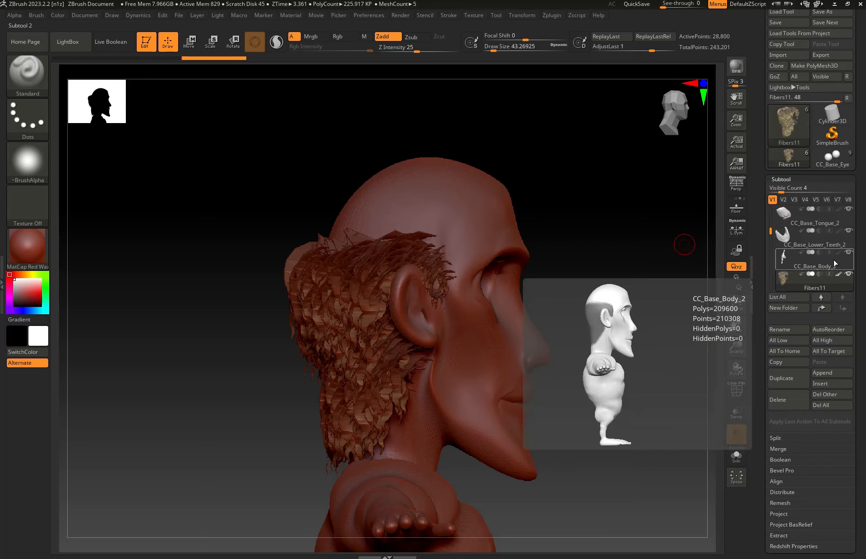
click(834, 263)
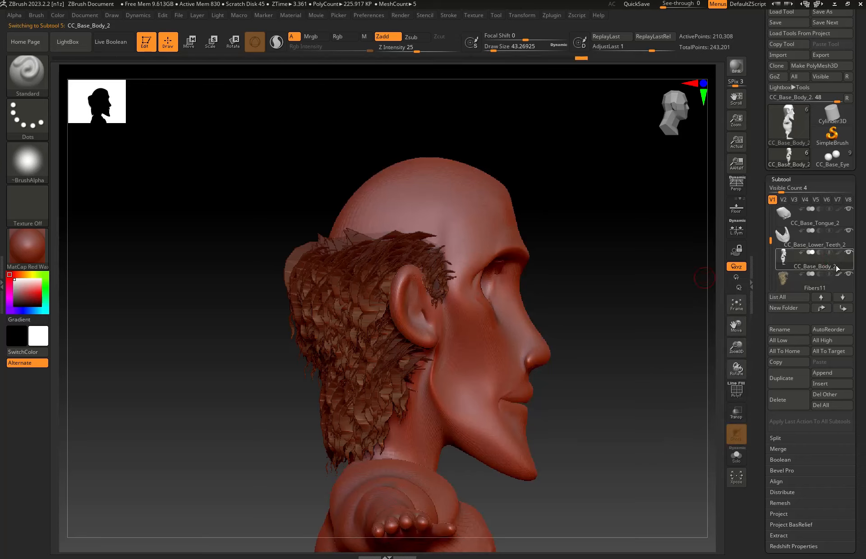
click(848, 273)
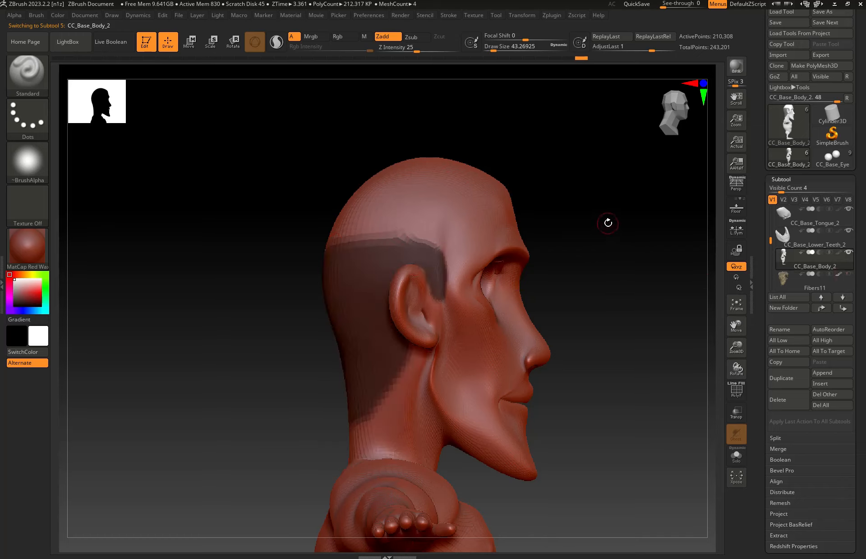
ctrl+drag(609, 192, 633, 315)
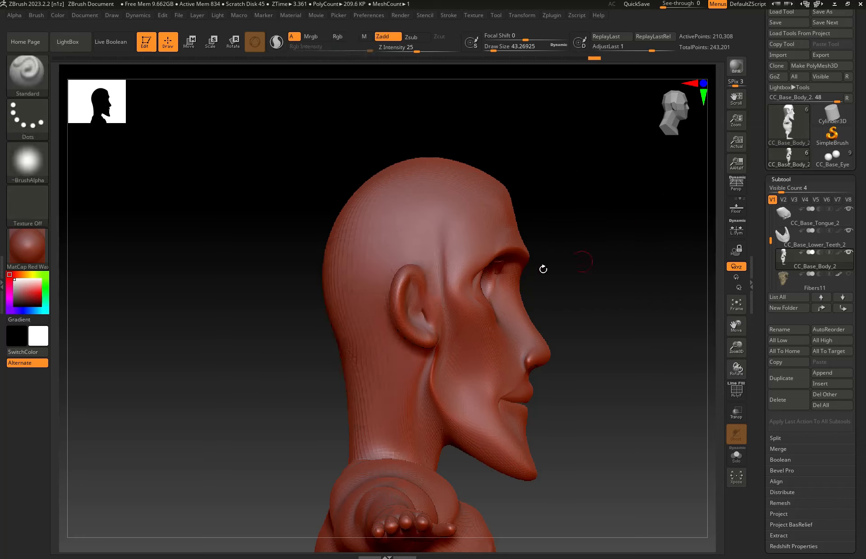
click(848, 274)
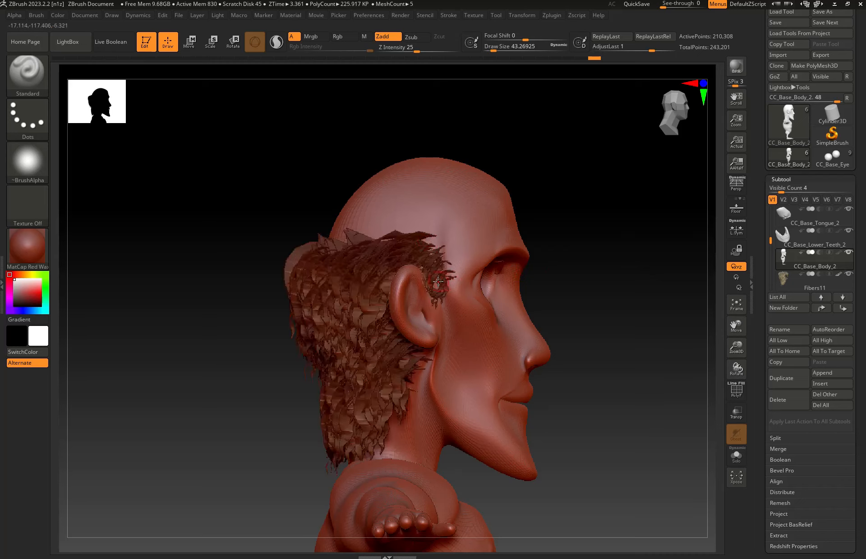
click(849, 274)
click(849, 275)
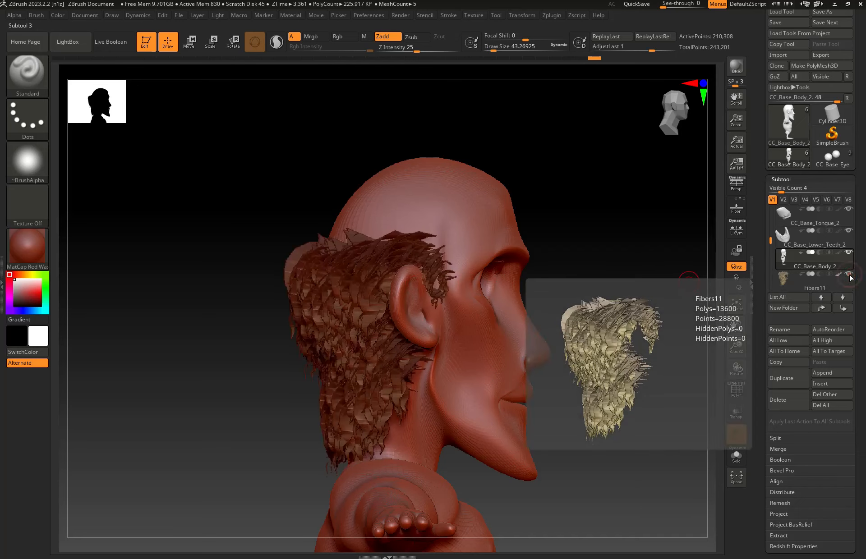
click(849, 276)
click(849, 276)
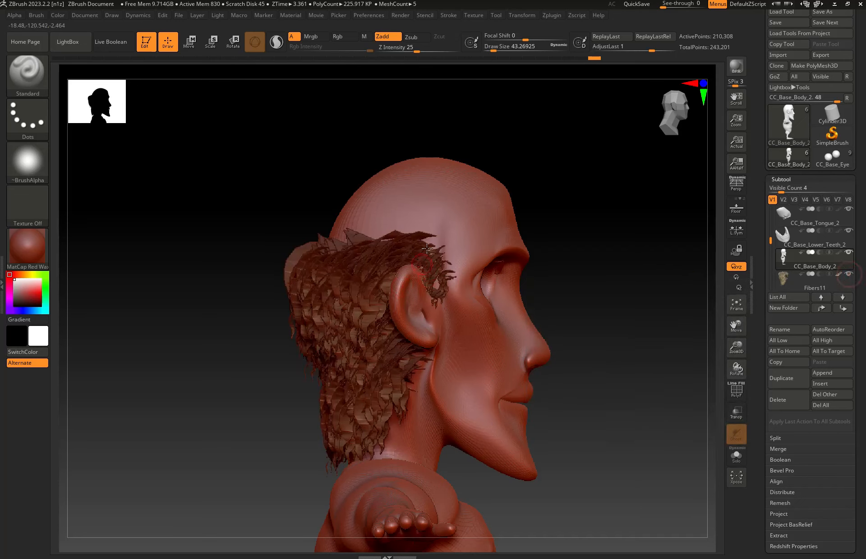
Step: Mask the top of the head with MaskPen at Draw Size about 81, from the forehead hairline to the existing hair cards, filling the rear gap
ctrl+right_drag(424, 207, 431, 234)
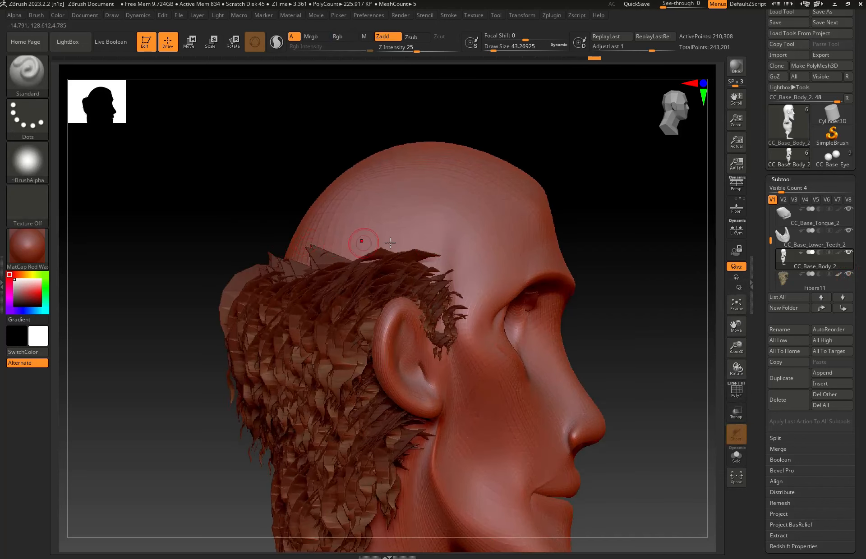
mouse_move(427, 263)
ctrl+mouse_down()
mouse_move(551, 182)
mouse_move(332, 199)
ctrl+mouse_up()
key(space)
drag(425, 185, 428, 185)
mouse_move(408, 262)
ctrl+mouse_down()
mouse_move(541, 176)
mouse_move(306, 243)
mouse_move(356, 246)
mouse_move(336, 241)
mouse_move(500, 158)
mouse_move(476, 148)
mouse_move(286, 220)
mouse_move(288, 208)
ctrl+mouse_up()
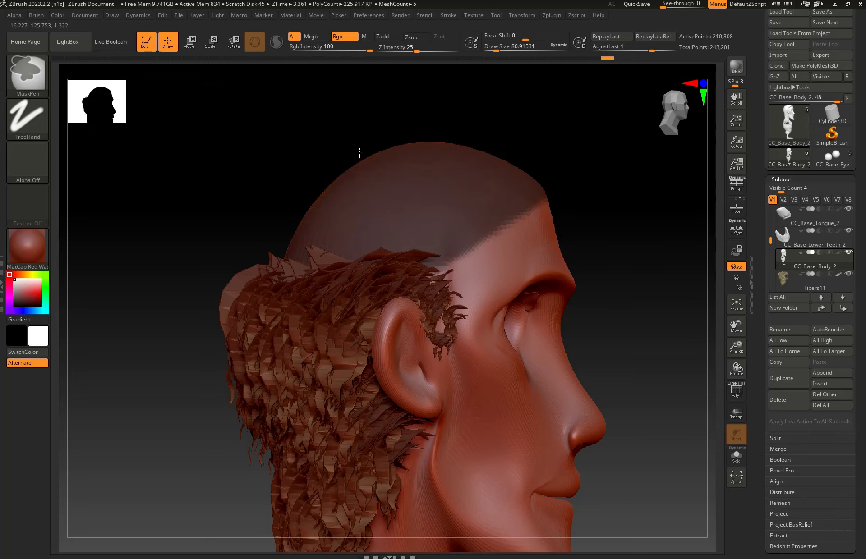
ctrl+right_drag(262, 170, 519, 199)
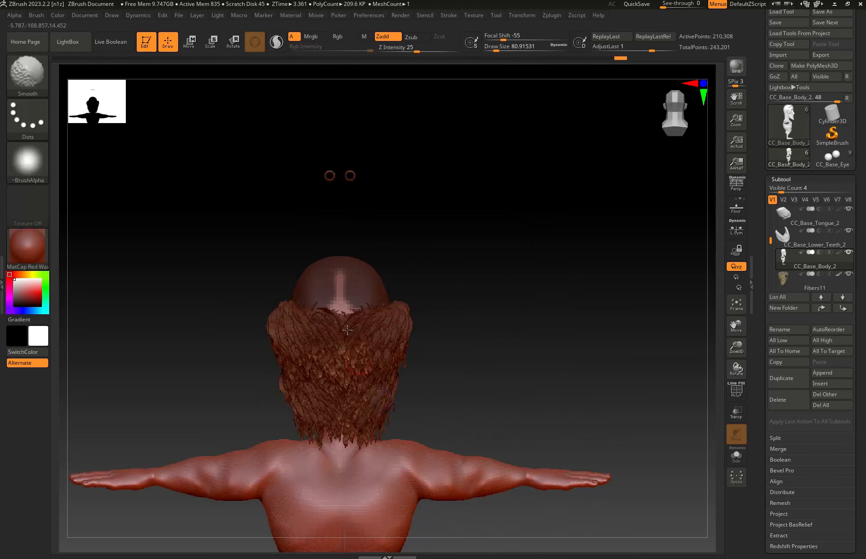
ctrl+drag(338, 273, 331, 313)
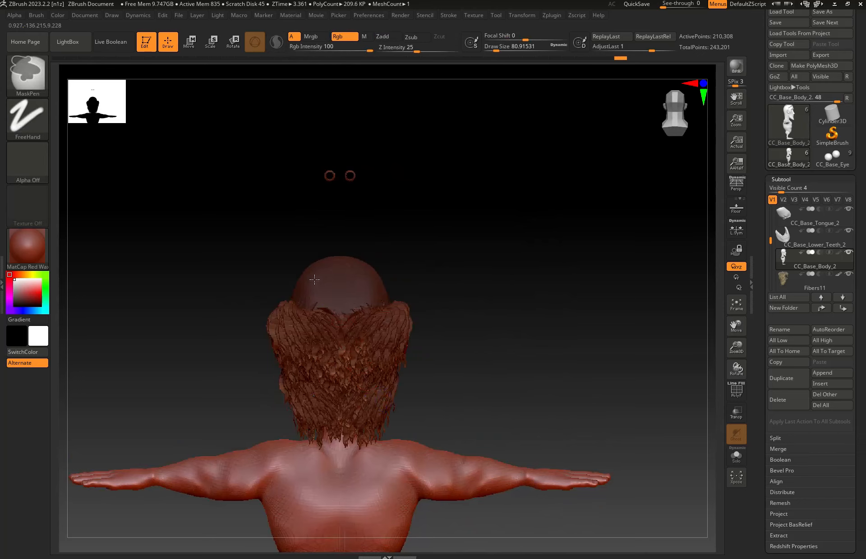
mouse_move(370, 311)
shift+right_down()
mouse_move(271, 312)
mouse_move(289, 356)
mouse_move(360, 352)
shift+right_up()
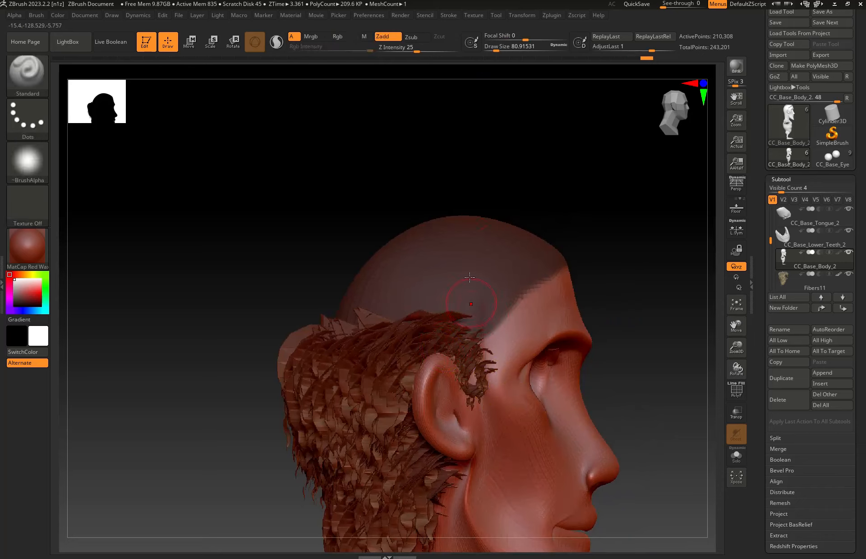
Step: Hide the Fibers11 subtool and check the mask's coverage around the head
click(849, 275)
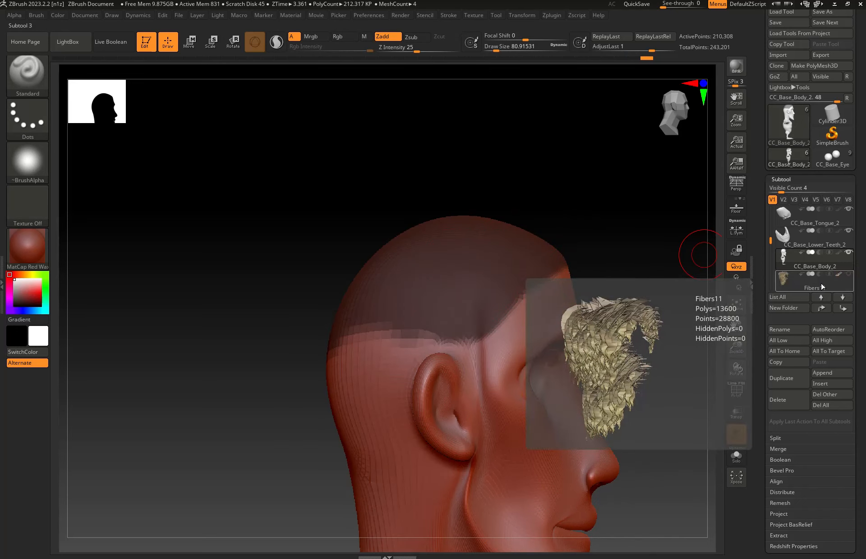
ctrl+right_drag(538, 317, 533, 277)
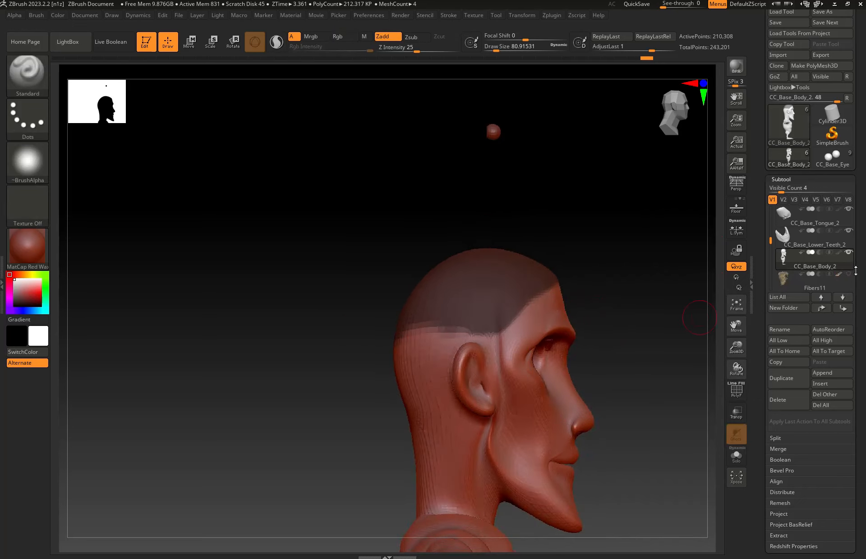
right_drag(396, 316, 493, 323)
right_drag(563, 331, 465, 345)
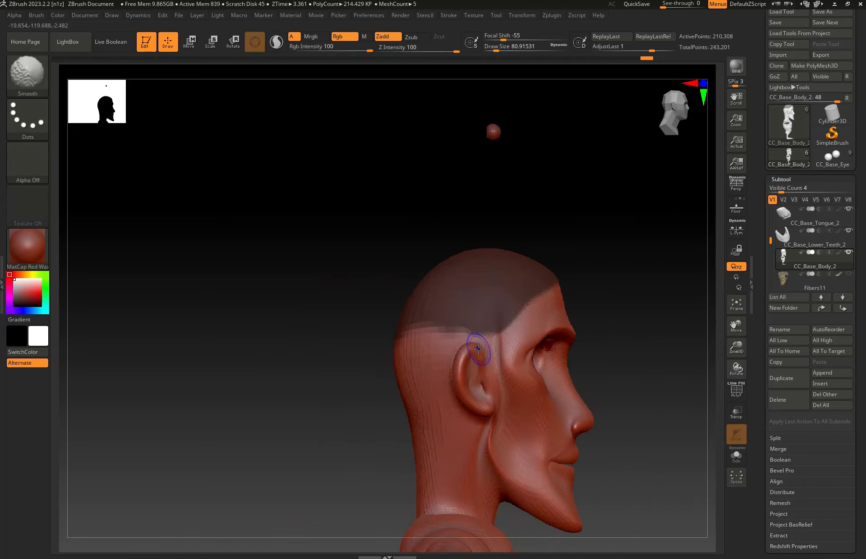
scroll(864, 281, down, 6)
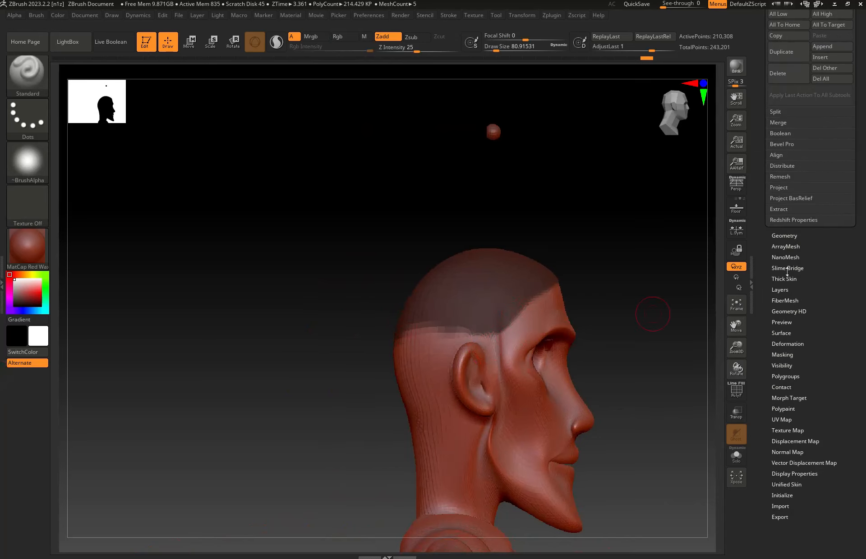
Step: Preview FiberMesh fibers on the masked top of the head and inspect them from the side and front
click(789, 300)
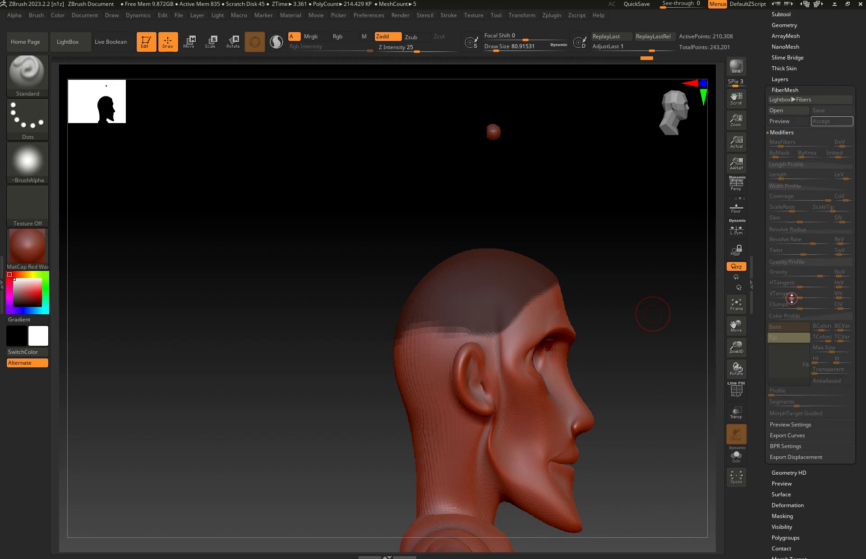
click(780, 122)
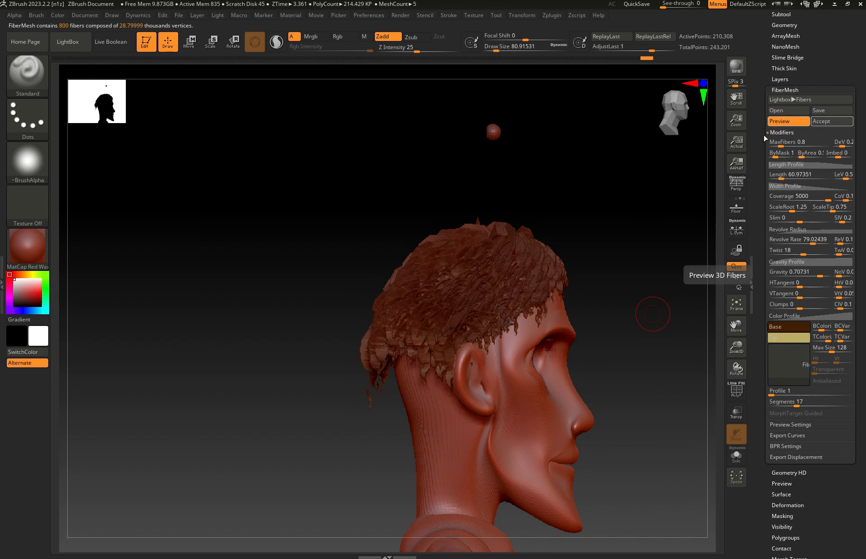
right_drag(629, 331, 506, 338)
ctrl+right_drag(589, 265, 479, 282)
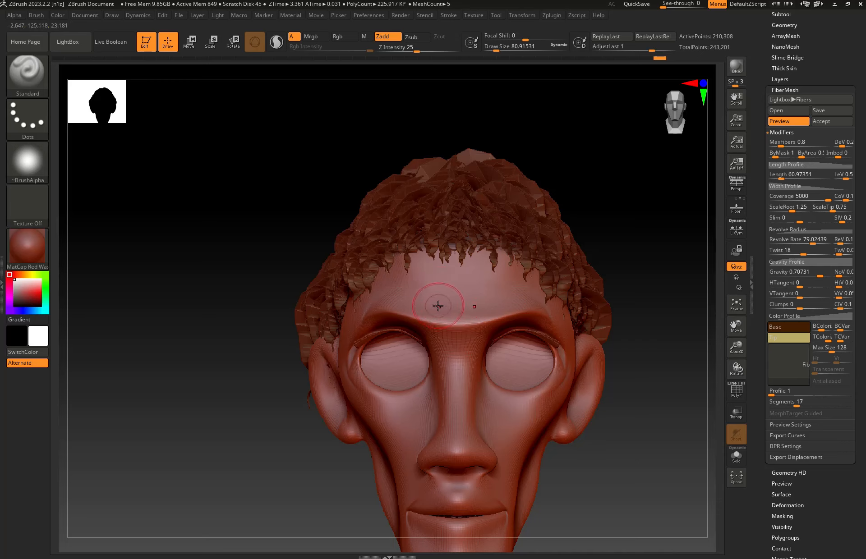
mouse_move(480, 266)
ctrl+right_down()
mouse_move(388, 311)
mouse_move(492, 322)
ctrl+right_up()
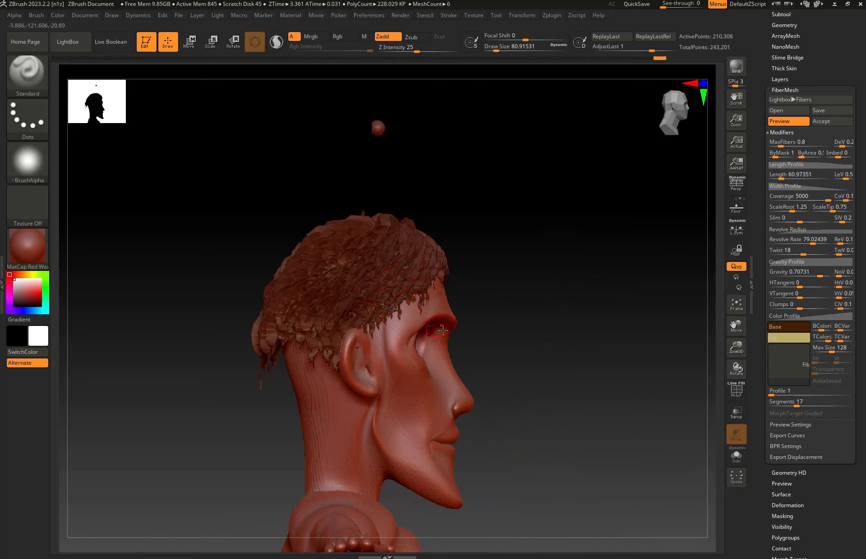
mouse_move(442, 330)
right_down()
mouse_move(340, 329)
mouse_move(543, 328)
right_up()
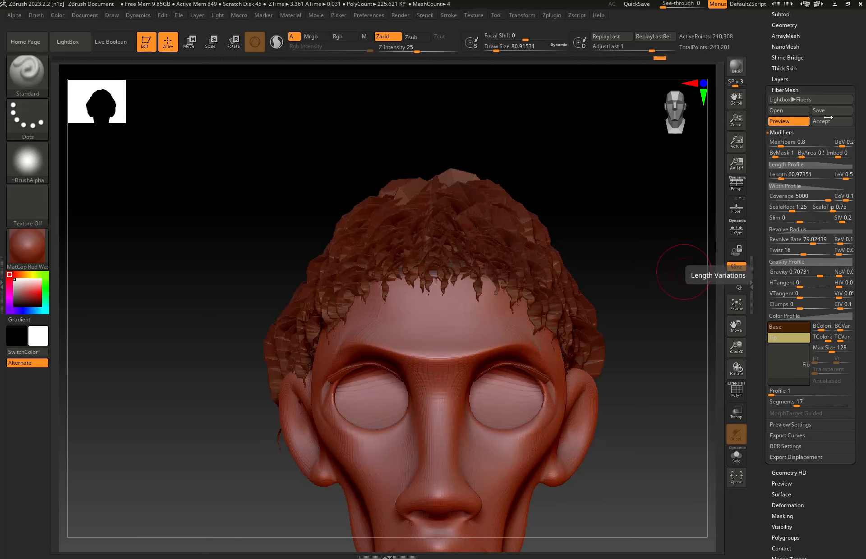
ctrl+right_drag(532, 293, 533, 251)
mouse_move(581, 302)
alt+right_down()
mouse_move(502, 251)
mouse_move(507, 288)
alt+right_up()
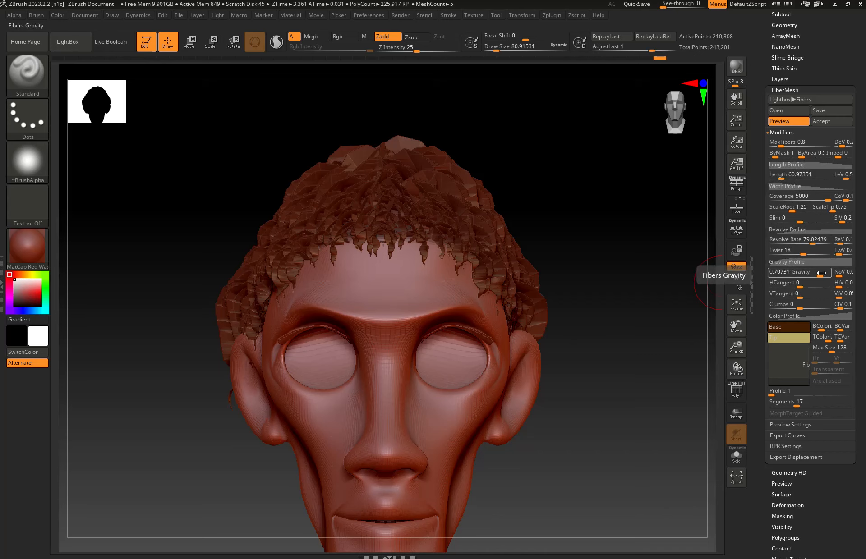
Step: Try lower fiber Gravity values down to -0.6033, checking the hair from the front and side
drag(819, 273, 797, 274)
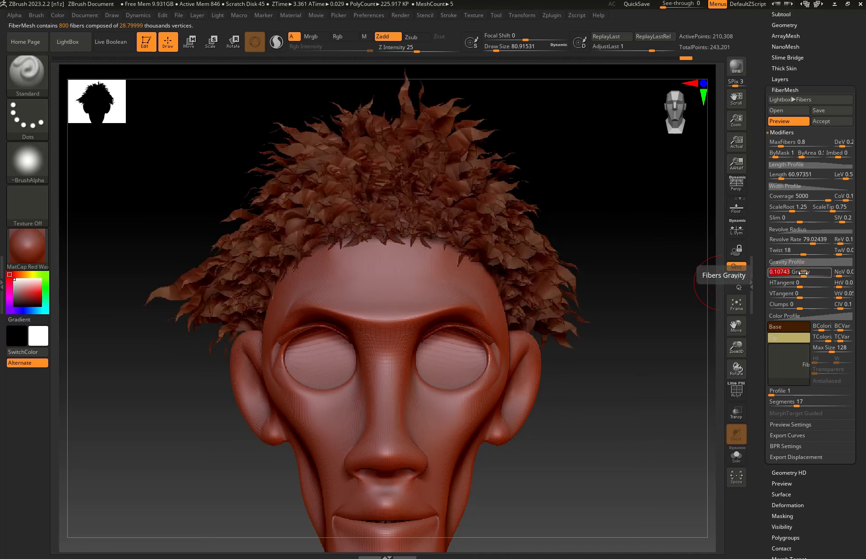
mouse_move(464, 310)
ctrl+right_down()
mouse_move(426, 309)
mouse_move(466, 310)
ctrl+right_up()
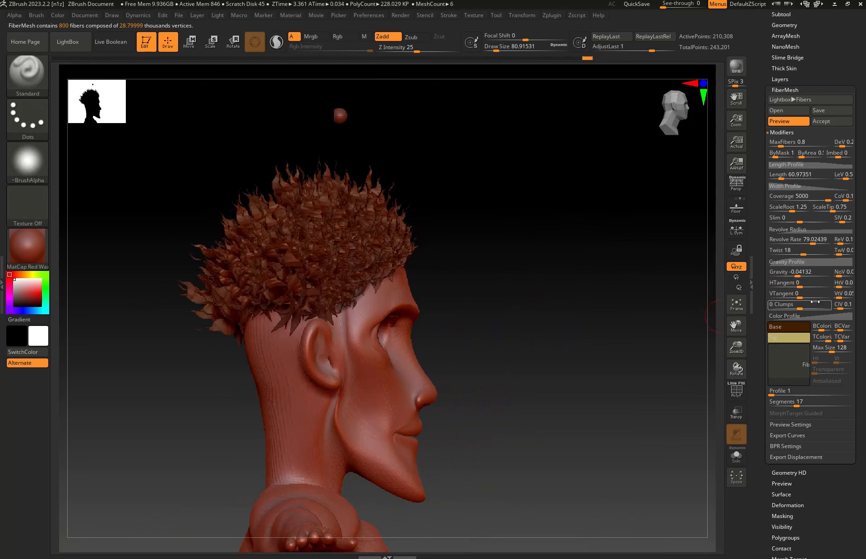
right_click(453, 299)
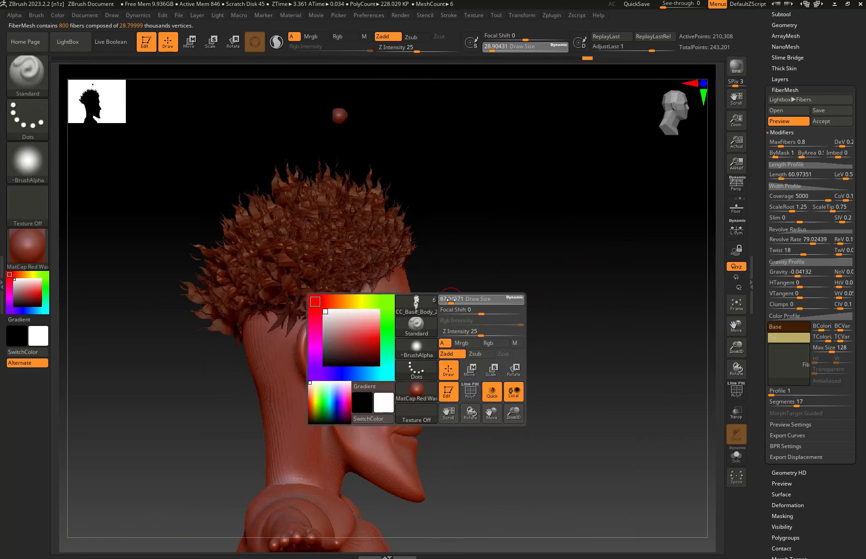
right_drag(557, 257, 493, 278)
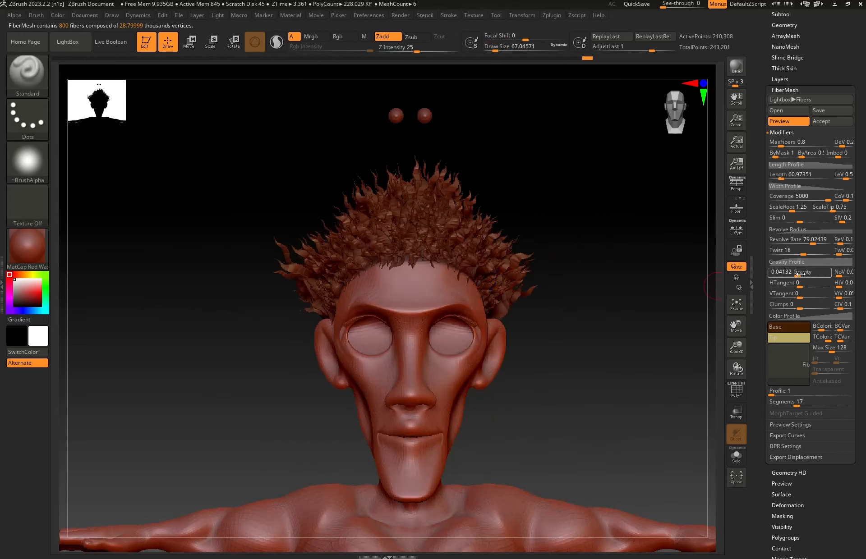
drag(800, 275, 783, 274)
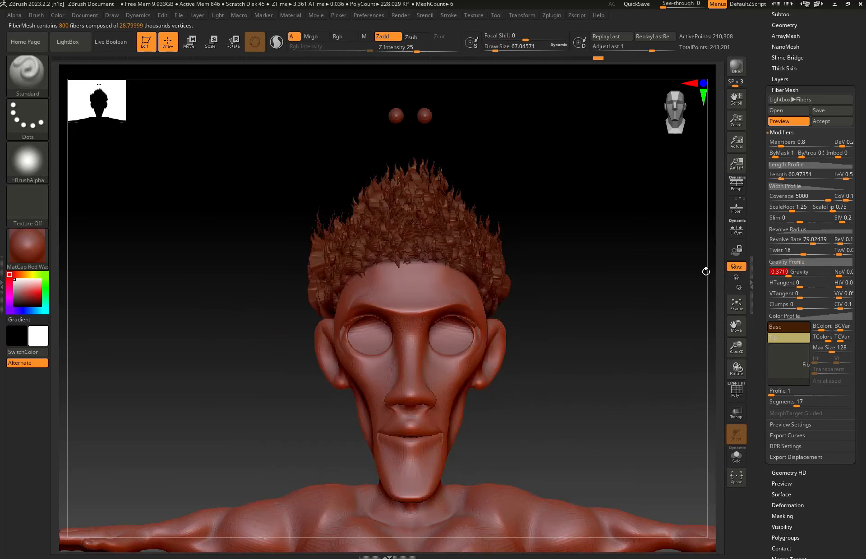
drag(790, 274, 782, 276)
shift+right_drag(411, 281, 448, 286)
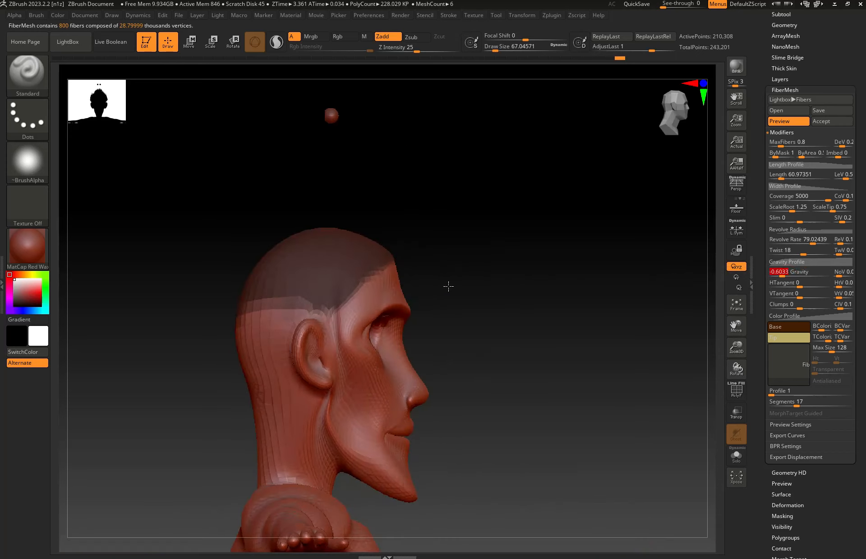
shift+right_drag(365, 239, 462, 347)
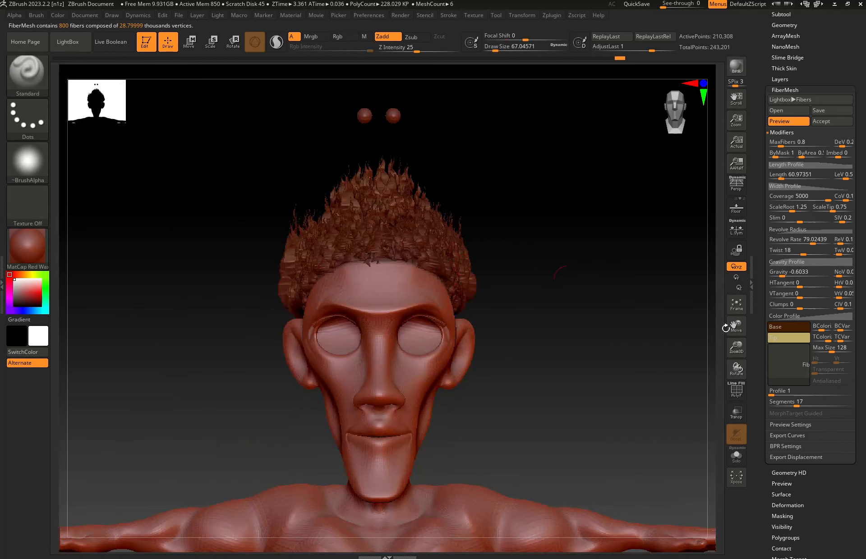
Step: Set the fiber Gravity to about 0.587 so the cards hang down, and check them from the side and front
drag(783, 272, 816, 275)
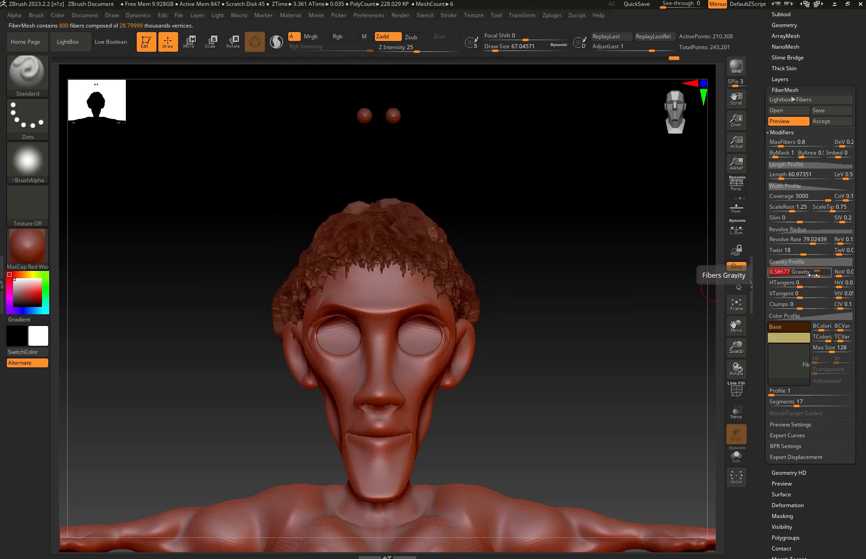
drag(473, 276, 489, 276)
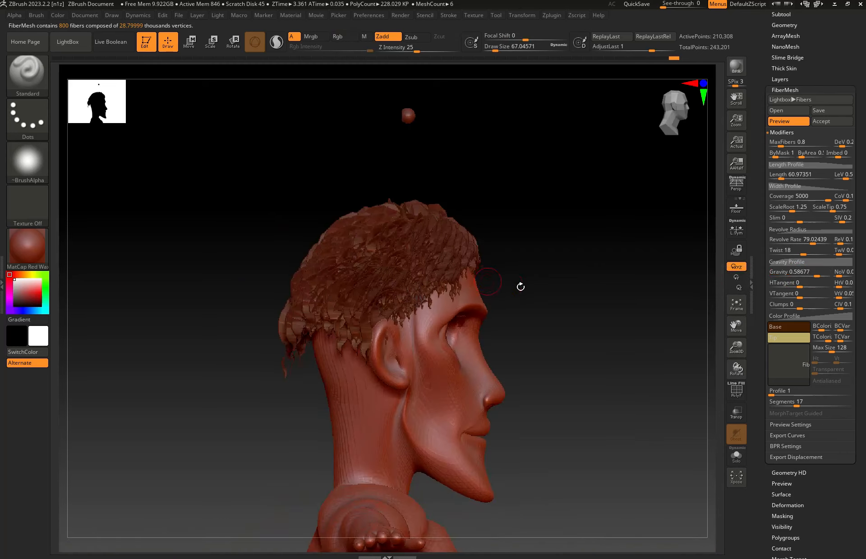
drag(611, 307, 550, 307)
ctrl+right_drag(550, 307, 472, 291)
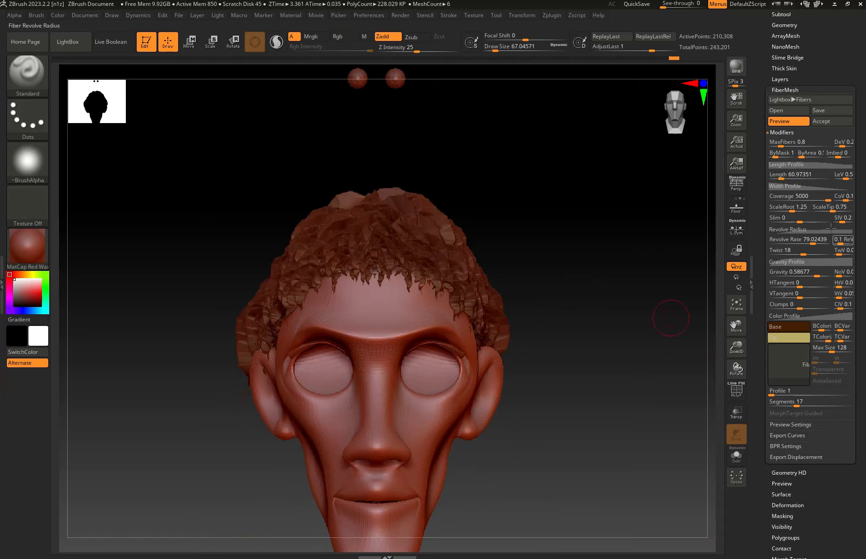
Step: Accept the previewed top-of-head fibers as their own subtool
click(798, 174)
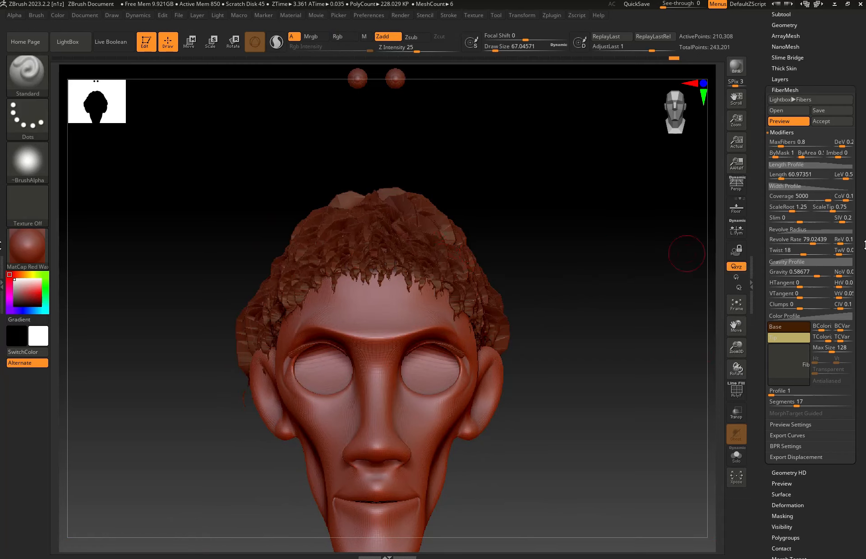
click(824, 122)
scroll(864, 294, down, 3)
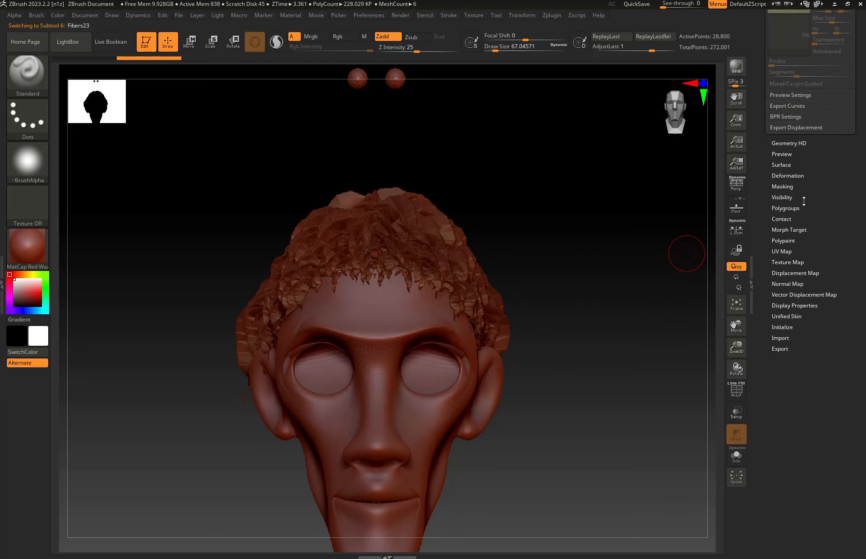
Step: Create UVs for the top-of-head fiber subtool using the FiberUV projection
click(782, 251)
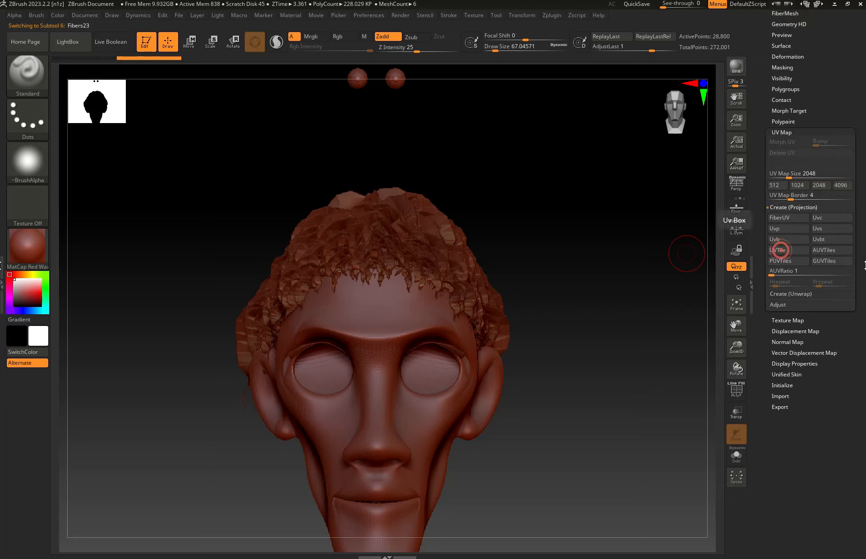
click(791, 208)
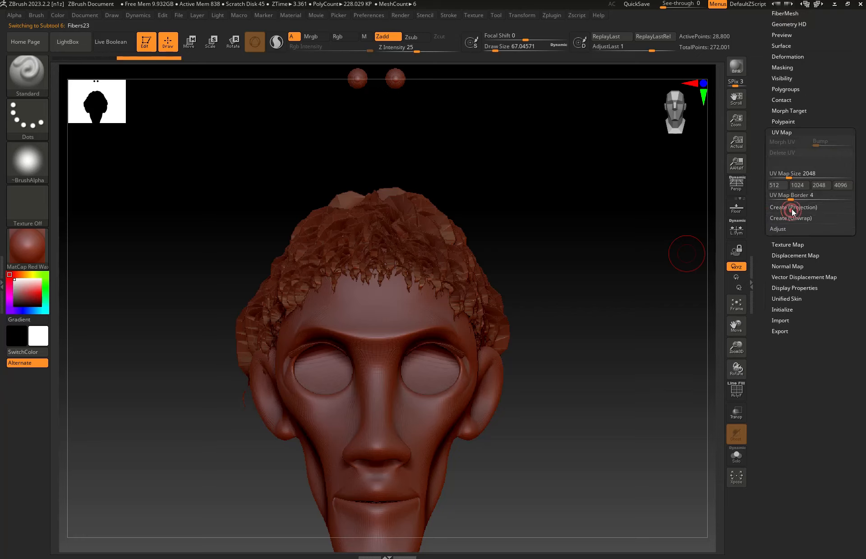
click(772, 208)
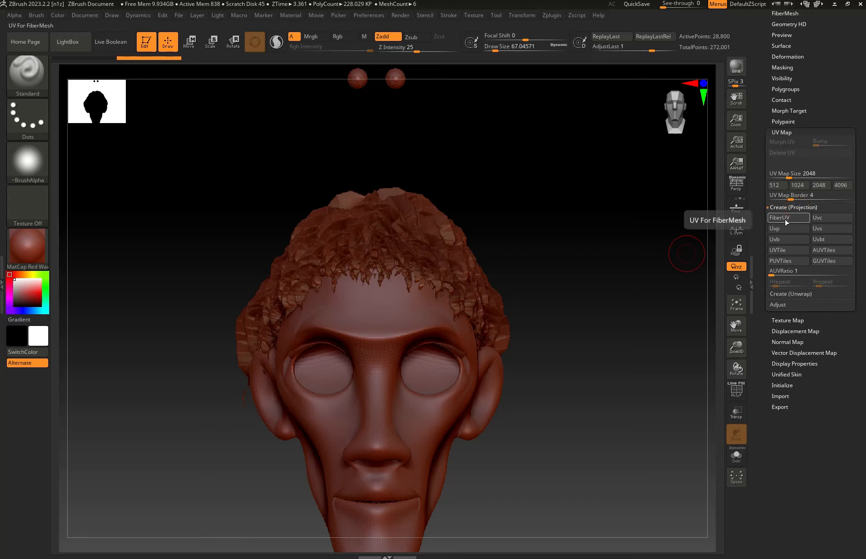
click(792, 219)
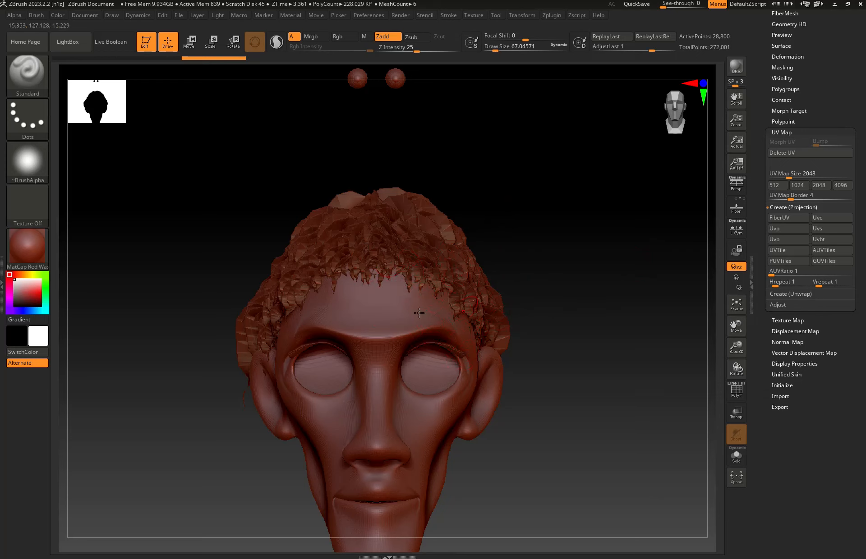
Step: Send all subtools through GoZ, switch to Character Creator 4, and update the character with the incoming meshes in T-Pose
ctrl+right_drag(453, 323, 440, 261)
drag(865, 126, 865, 321)
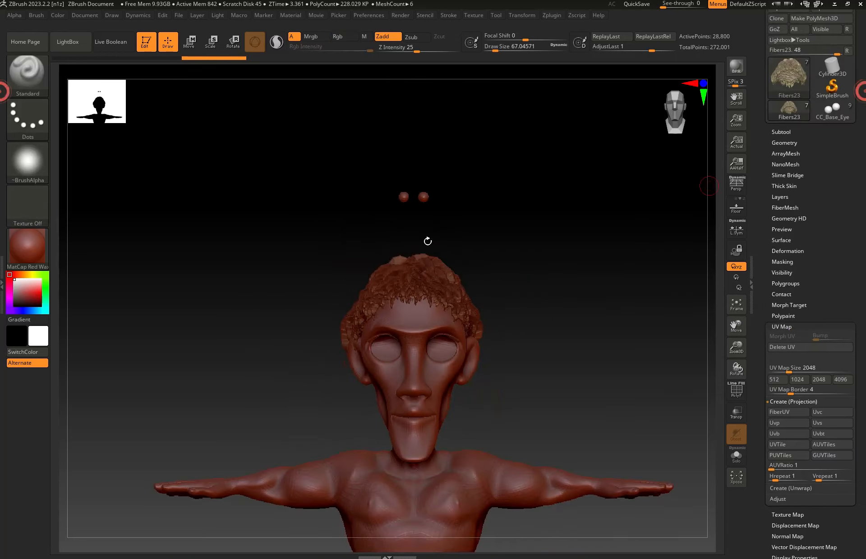
ctrl+right_drag(425, 266, 427, 339)
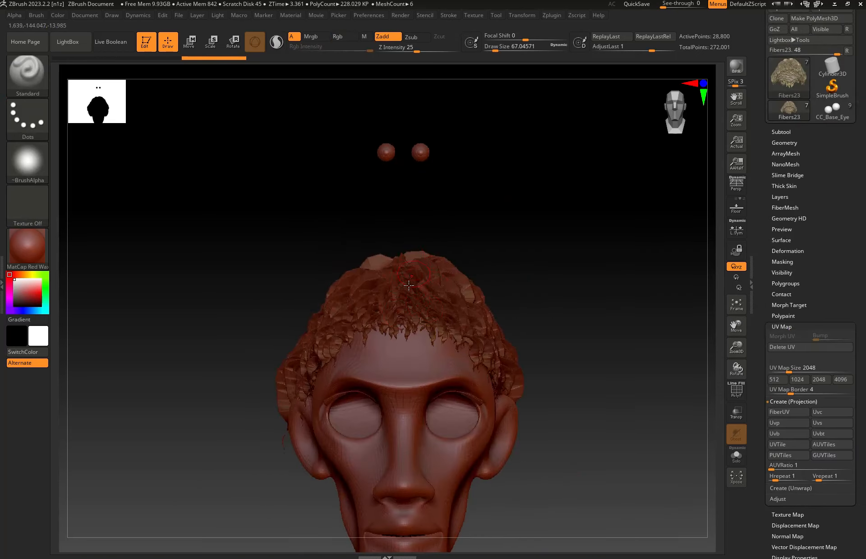
key(ctrl)
ctrl+right_drag(407, 311, 408, 271)
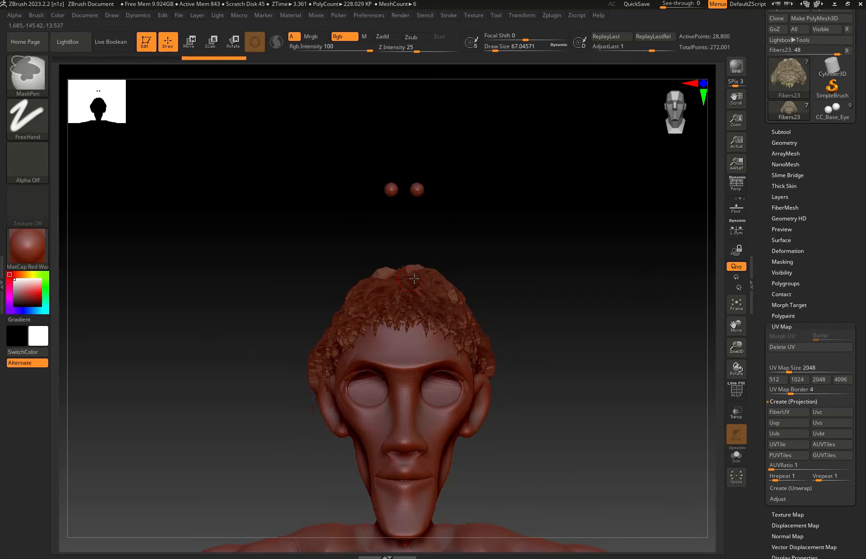
drag(865, 192, 865, 257)
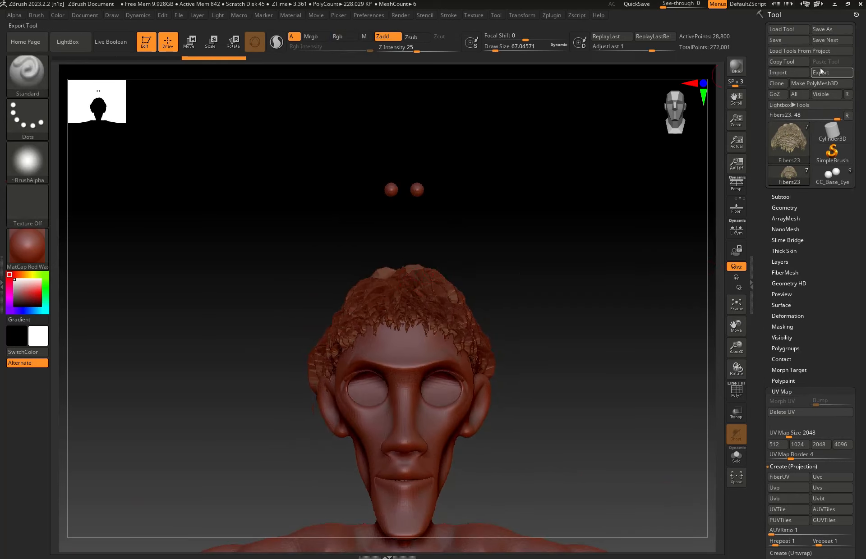
click(801, 94)
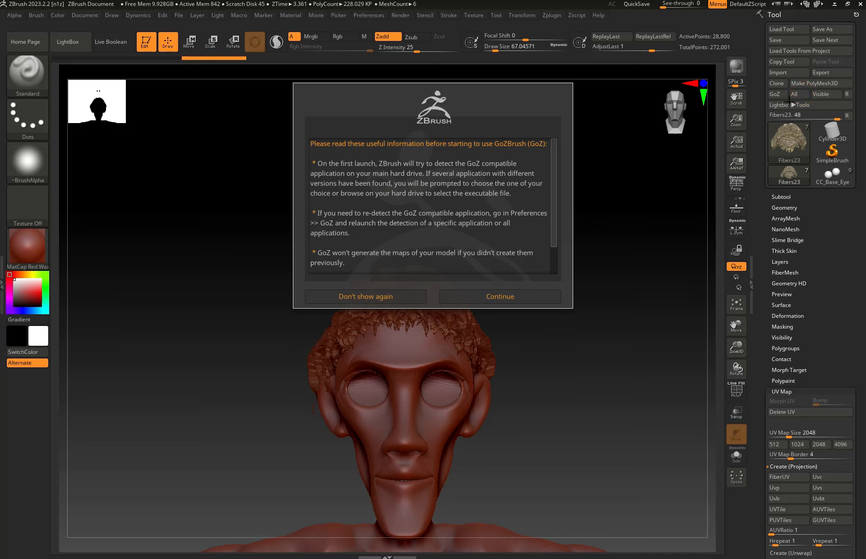
click(531, 296)
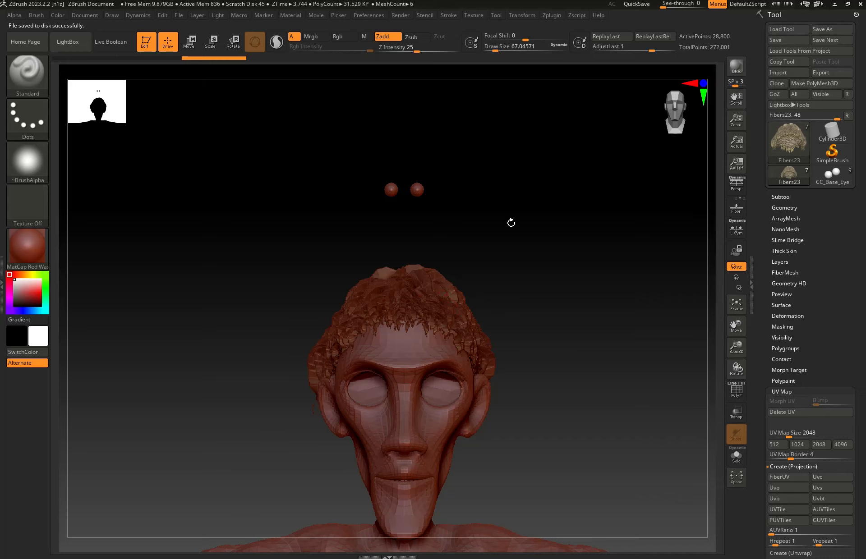
click(835, 4)
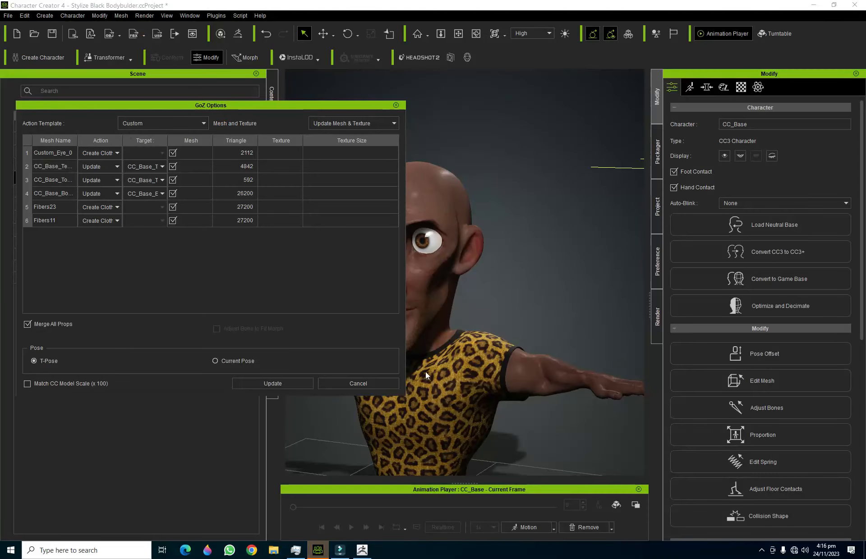
click(284, 384)
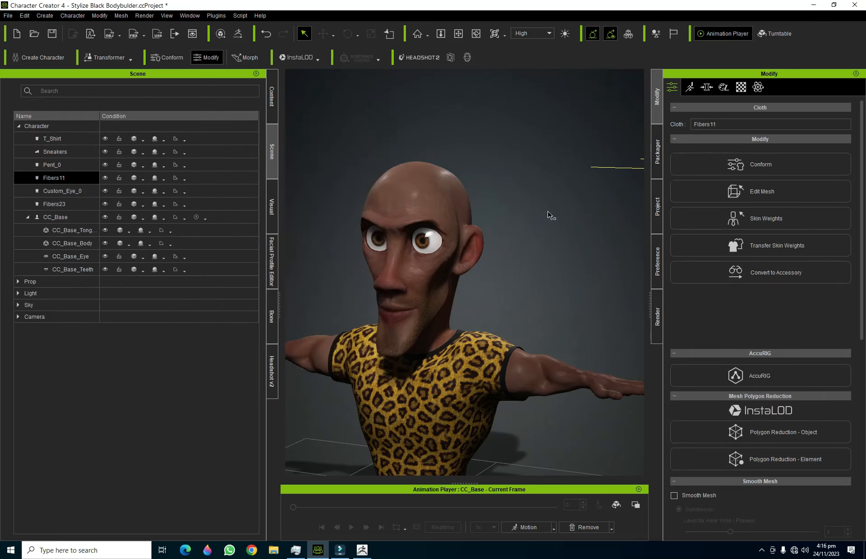
Step: Frame the imported hair on the character's head and inspect it from the side
click(458, 33)
drag(545, 208, 488, 299)
right_drag(488, 299, 529, 197)
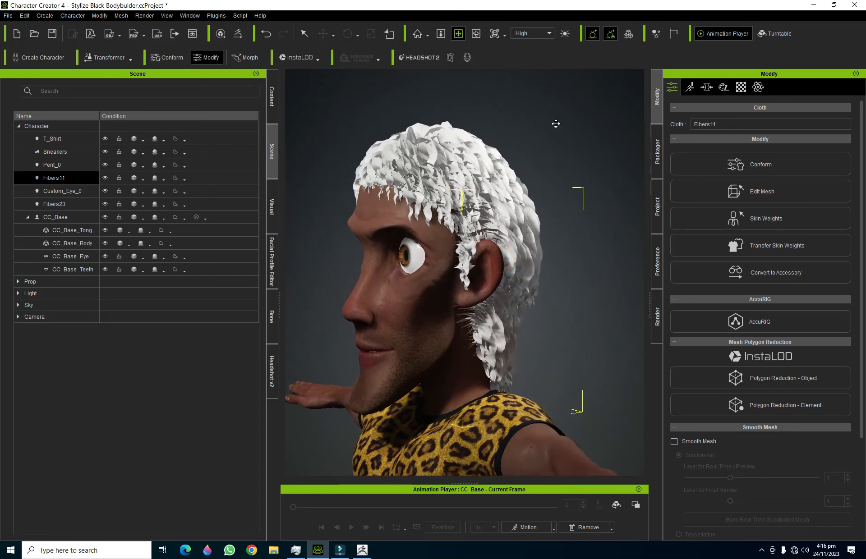
right_drag(547, 142, 567, 138)
Step: Select the top hair mesh Fibers23 and load Wave_Alpha as its material's Opacity texture
key(q)
click(478, 116)
click(424, 131)
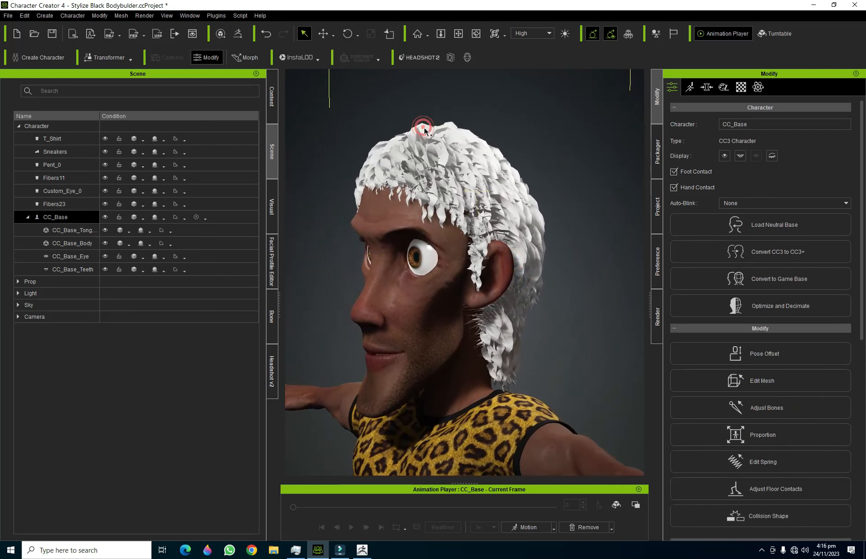
click(425, 131)
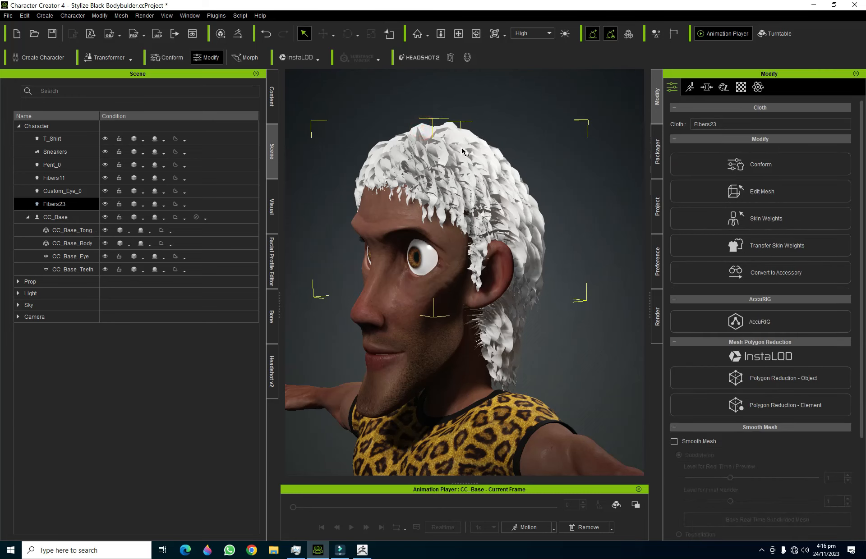
click(743, 88)
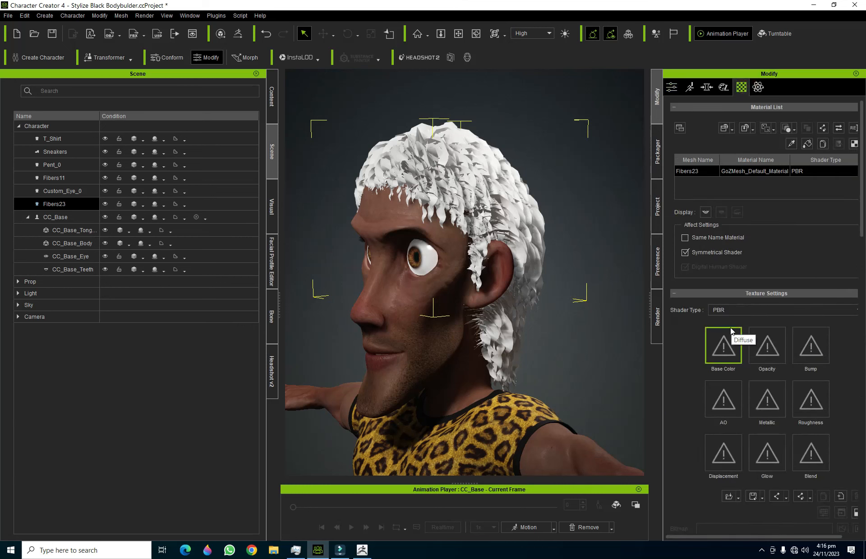
double_click(762, 347)
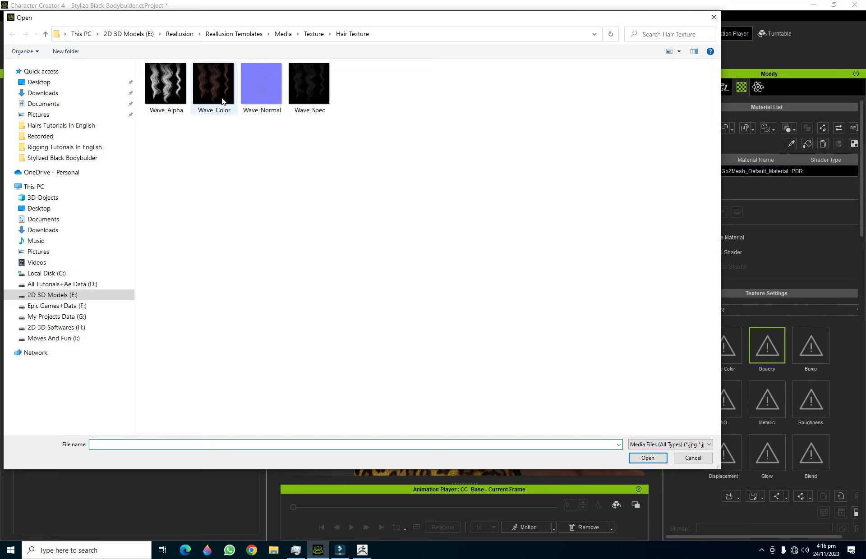
double_click(176, 87)
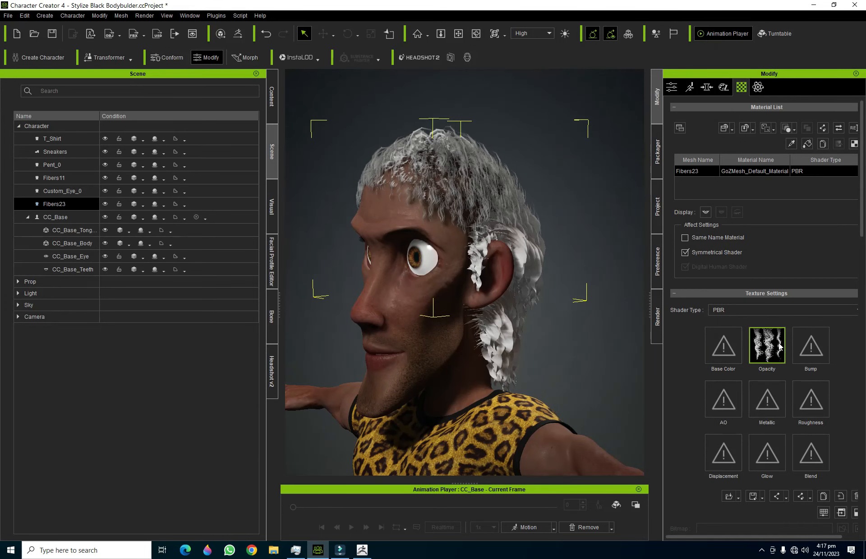
Step: Load Wave_Normal as the Bump texture and Wave_Spec as the Metallic texture of the Fibers23 material
click(810, 347)
double_click(258, 85)
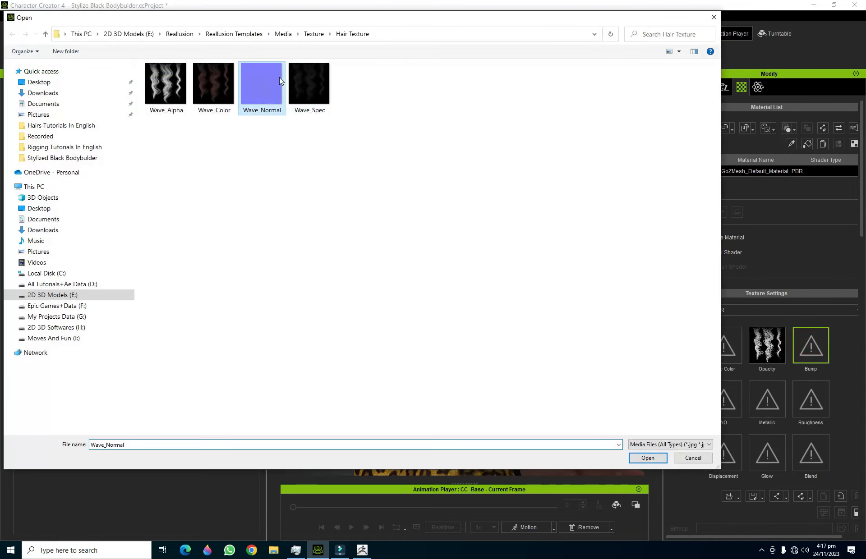
click(371, 266)
click(374, 283)
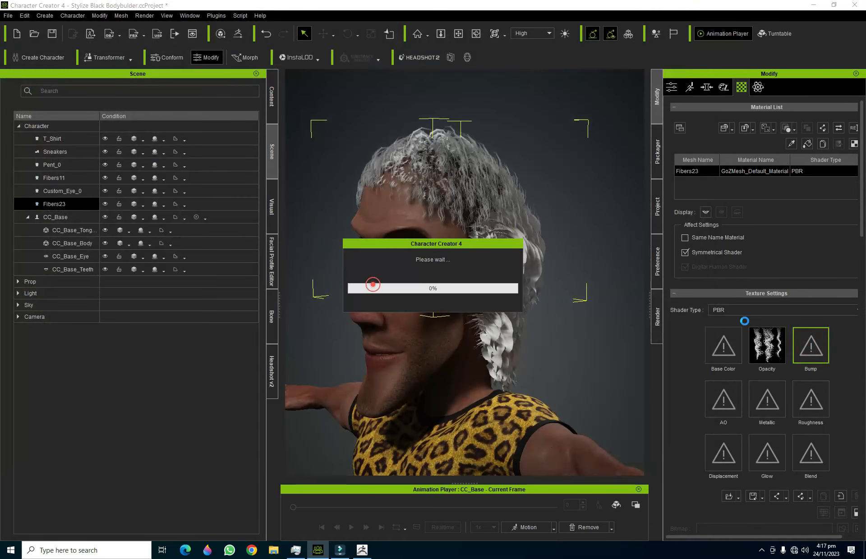
click(373, 285)
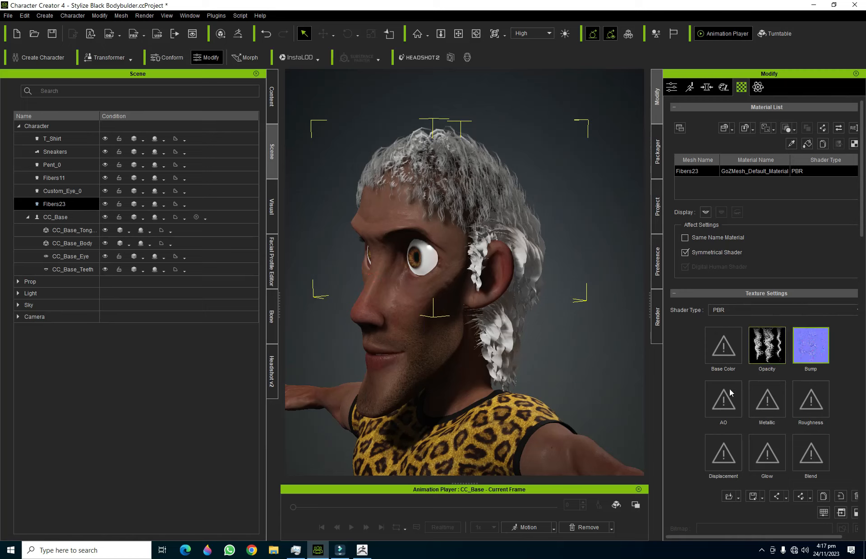
click(775, 399)
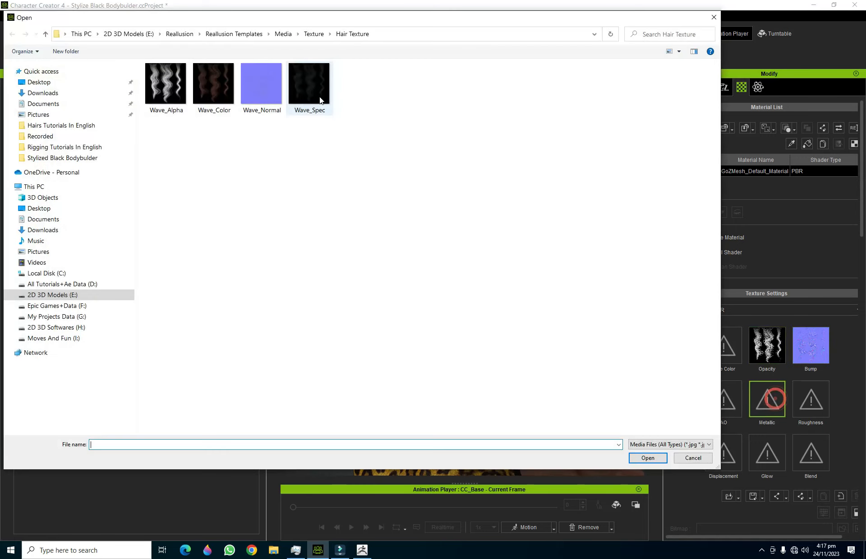
double_click(309, 78)
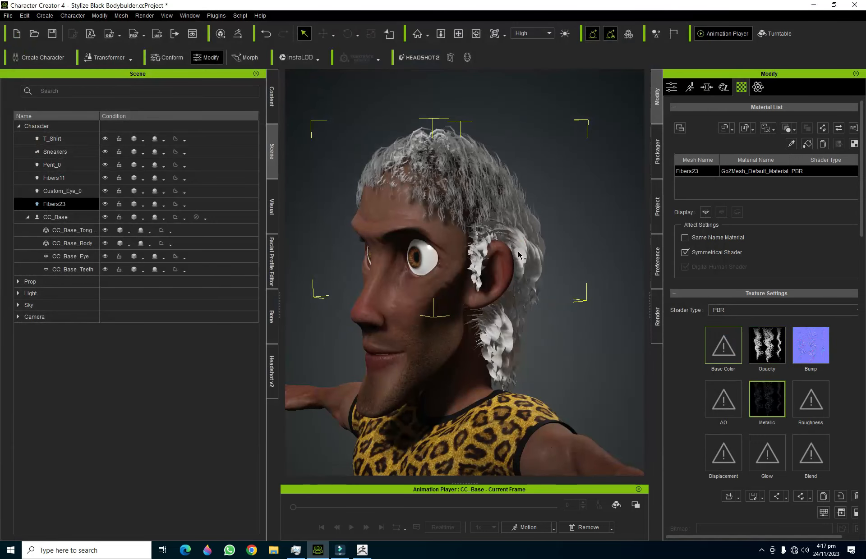
Step: Set the Fibers23 material's diffuse color to the saved custom orange, #cc6702
drag(861, 218, 861, 356)
click(720, 216)
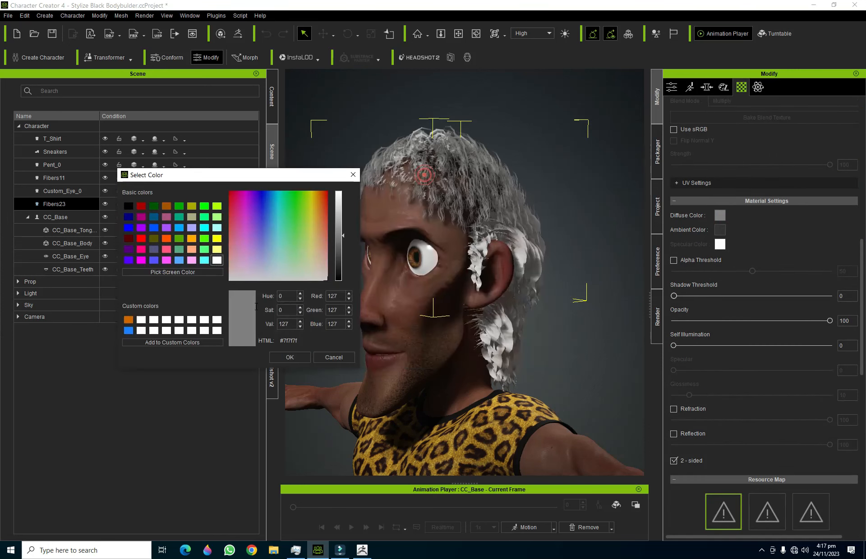
click(126, 321)
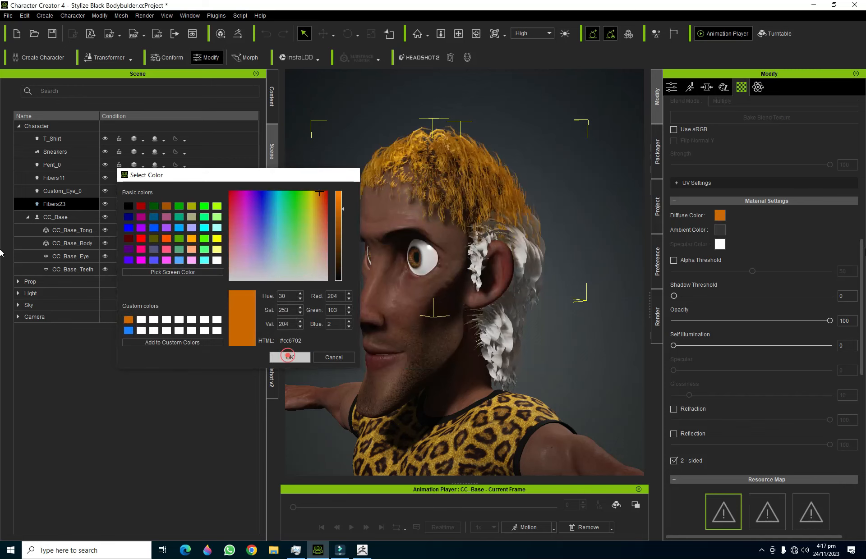
click(283, 356)
Step: Reduce the strength of the Fibers23 Opacity texture to 30
drag(862, 248, 860, 162)
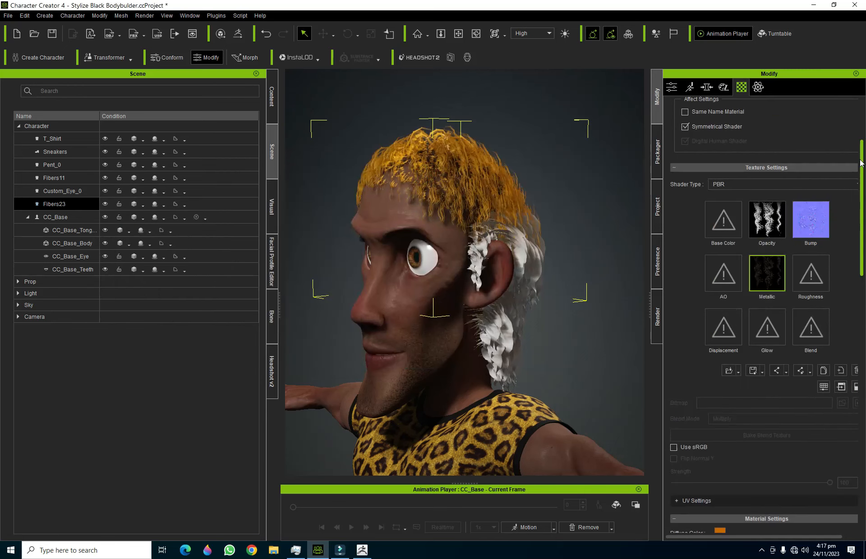
click(766, 219)
scroll(844, 354, down, 3)
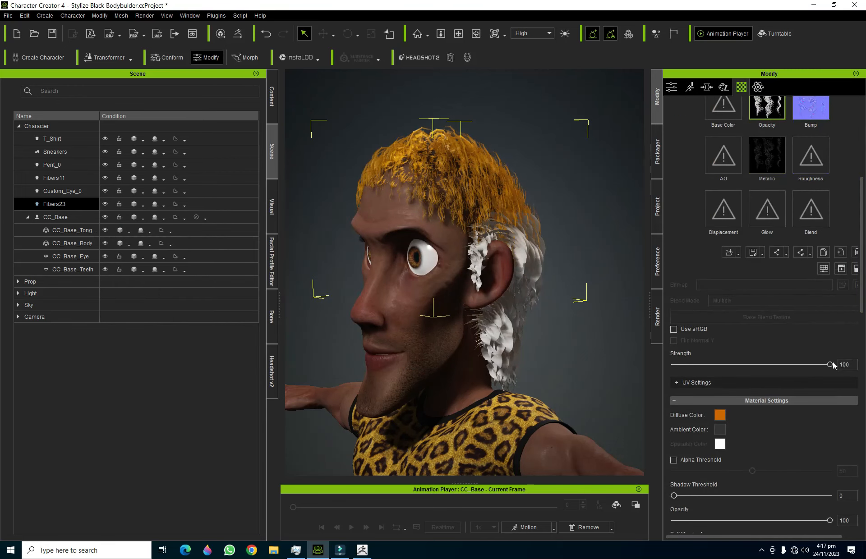
drag(822, 366, 731, 366)
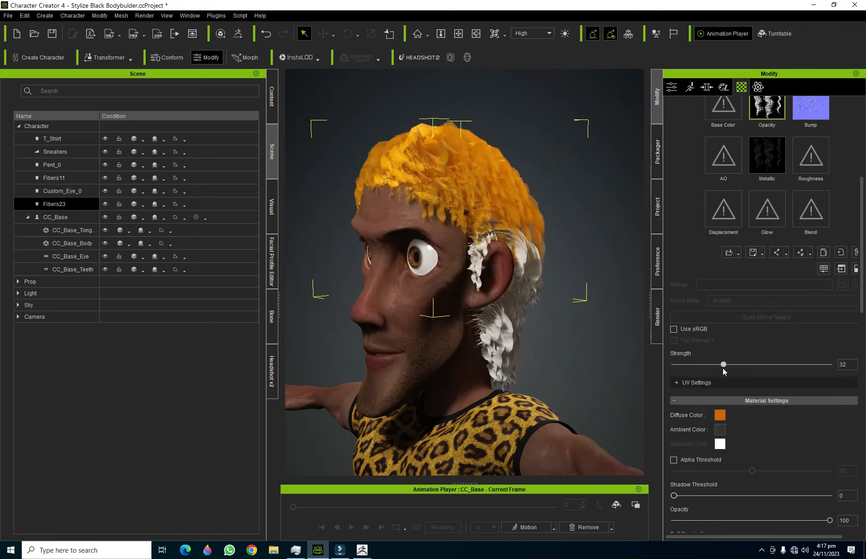
click(723, 365)
click(841, 364)
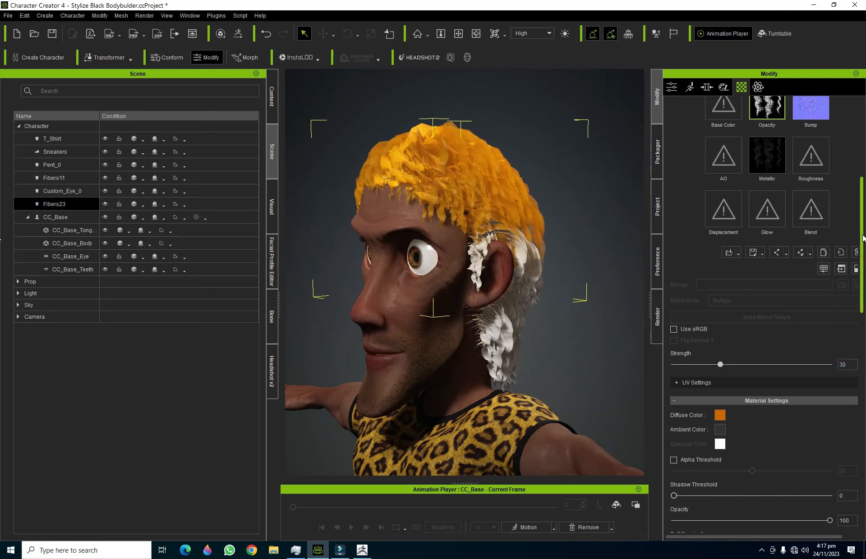
Step: Select the side and back hair mesh Fibers11 and load Wave_Alpha as its Opacity texture
drag(862, 262, 861, 206)
click(502, 340)
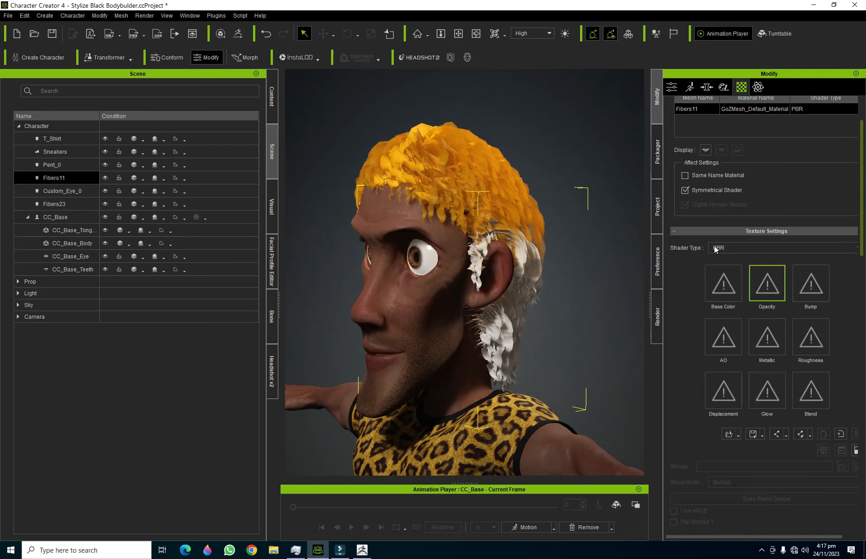
click(771, 283)
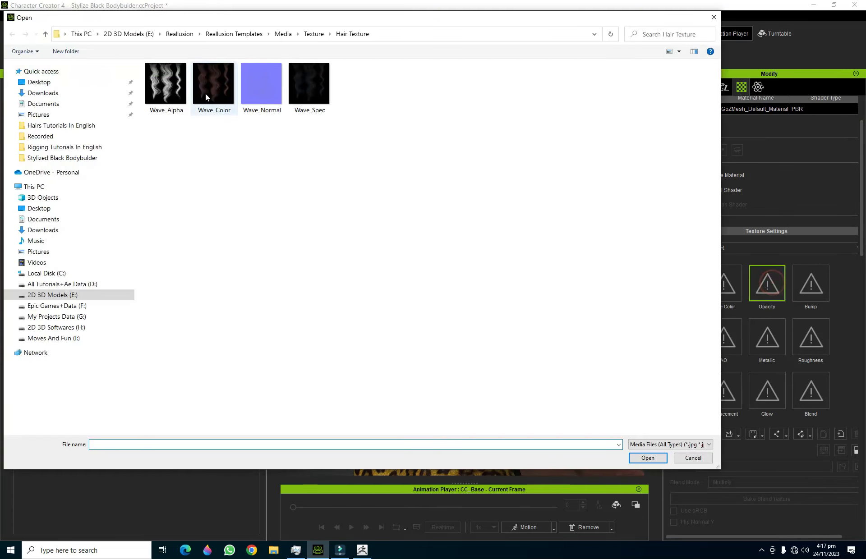
double_click(167, 93)
Step: Load Wave_Normal as the Bump texture and Wave_Spec as the Metallic texture of the Fibers11 material
click(809, 285)
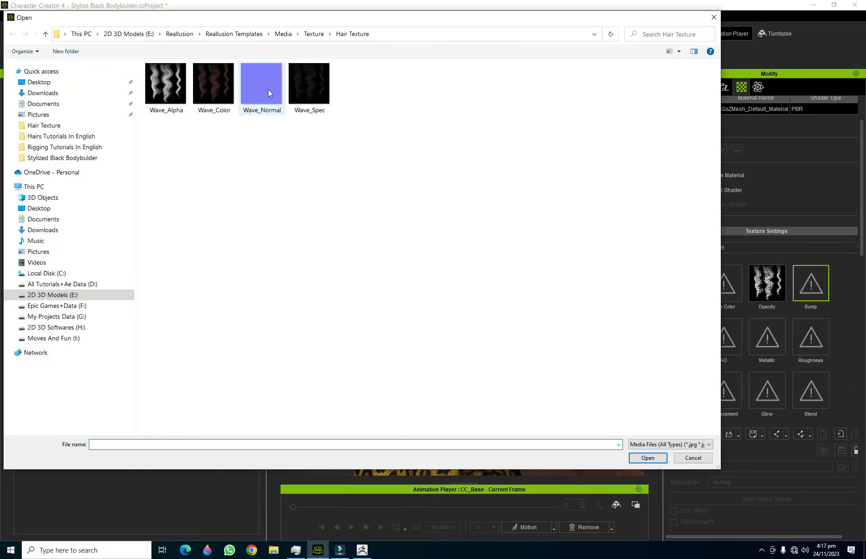
double_click(268, 88)
click(381, 283)
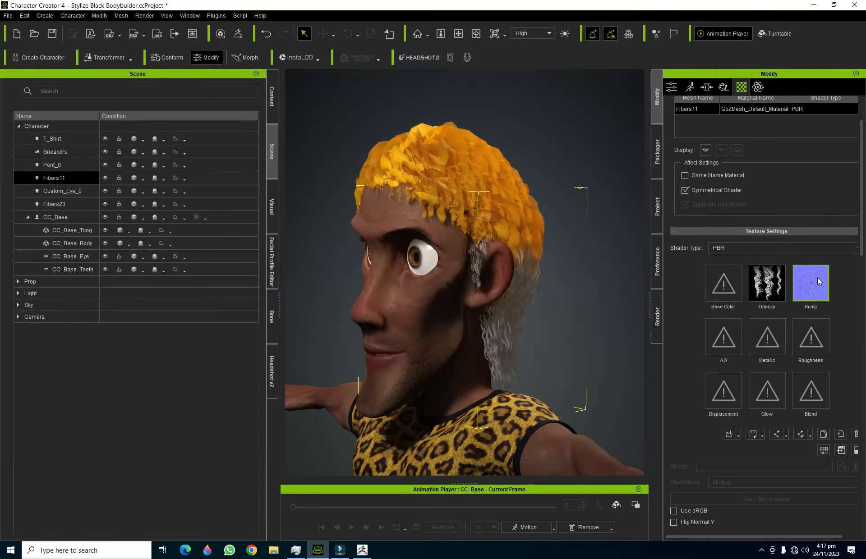
click(776, 343)
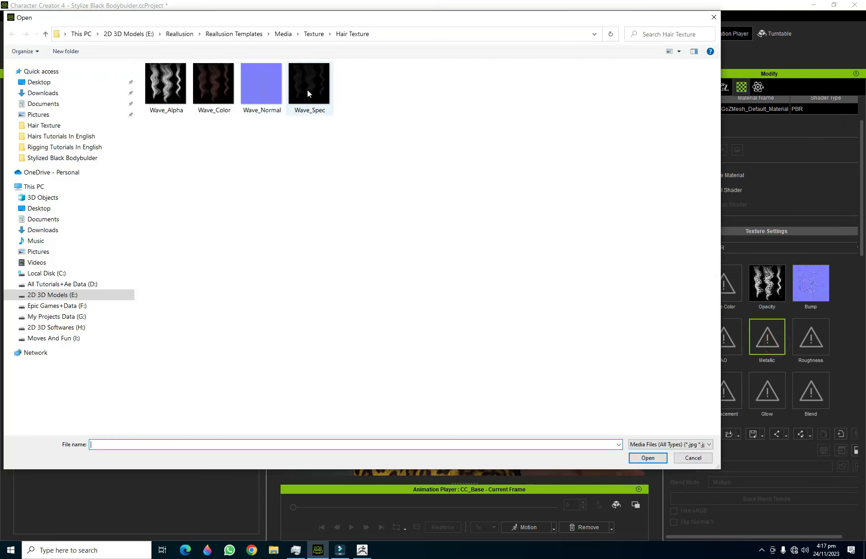
double_click(308, 85)
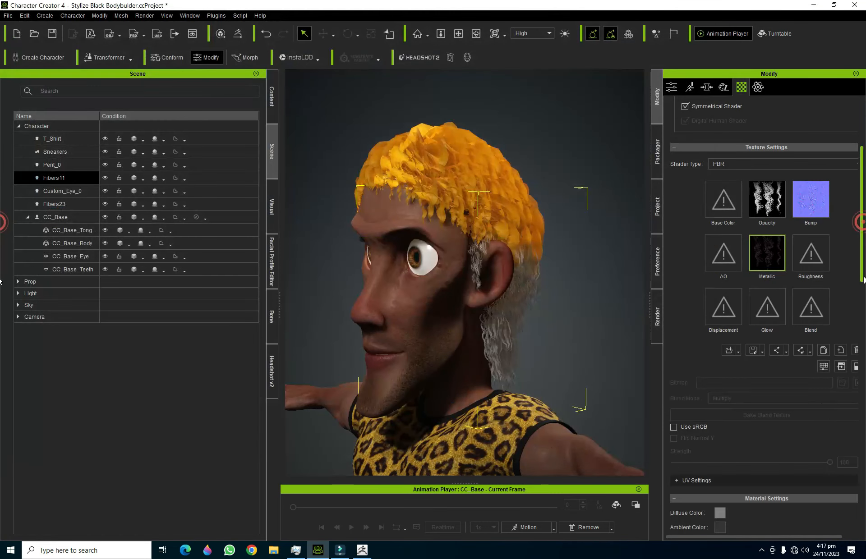
Step: Reduce the strength of the Fibers11 material's Opacity texture to 30
scroll(861, 223, down, 5)
click(761, 128)
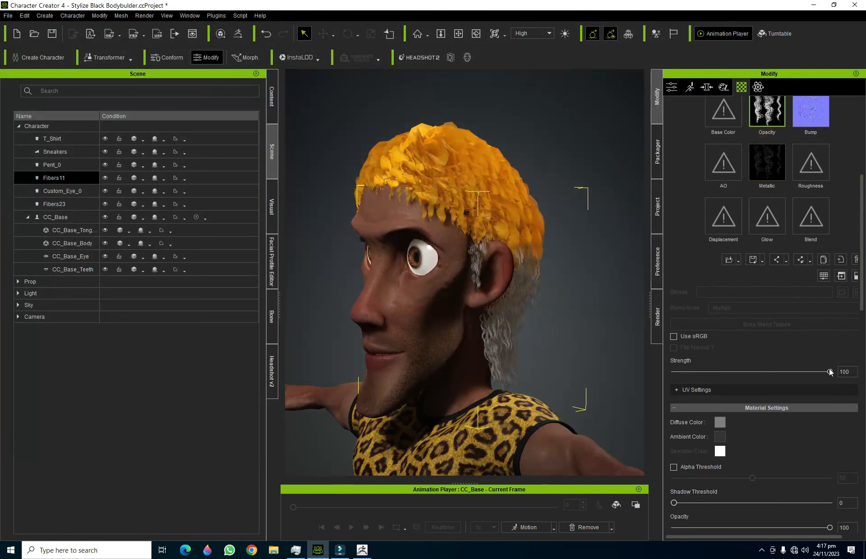
drag(731, 378, 716, 374)
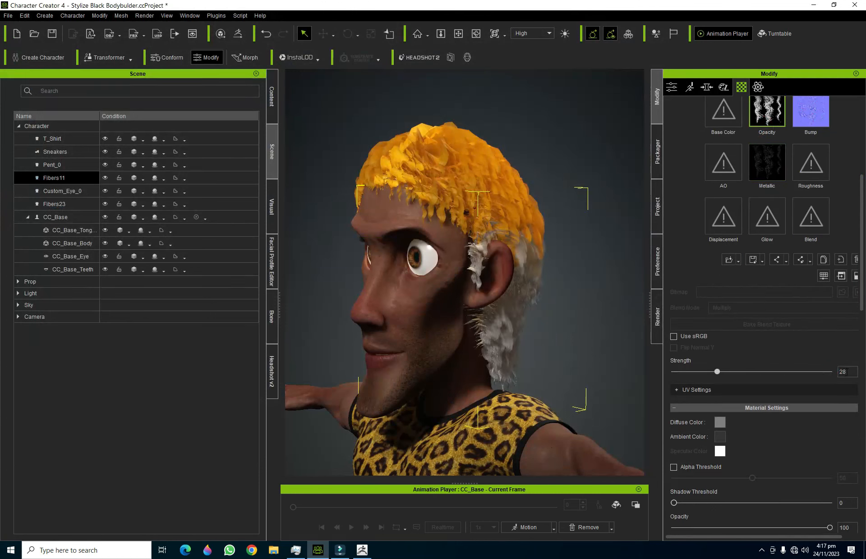
double_click(843, 371)
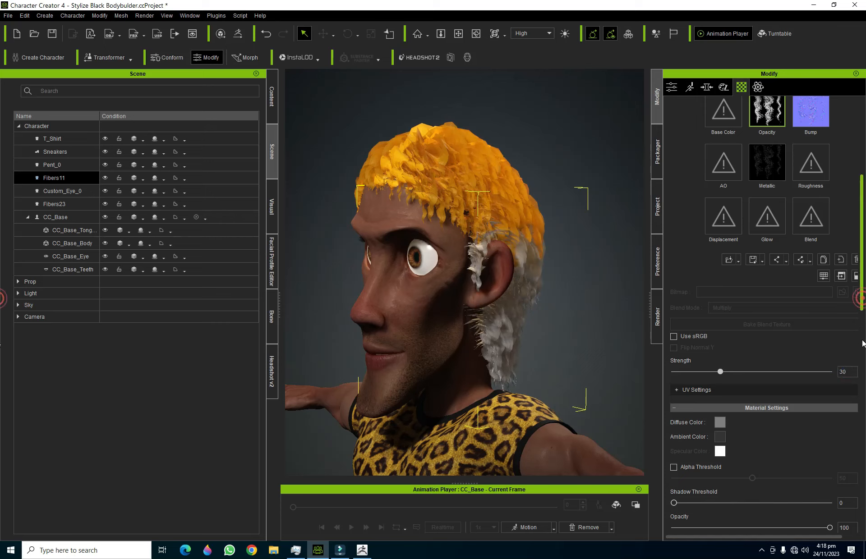
Step: Open the Fibers11 material's diffuse color for editing and move the color dialog clear of the side hair
scroll(862, 355, down, 2)
scroll(750, 315, down, 3)
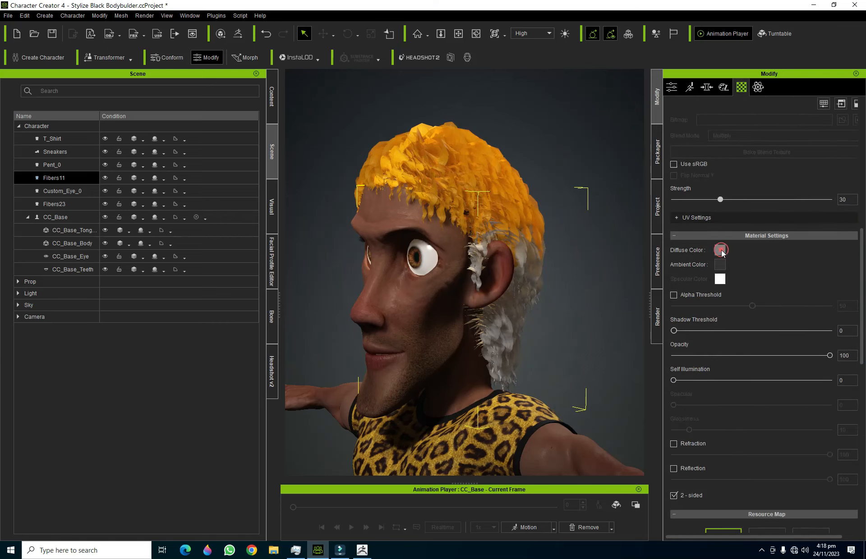
click(720, 250)
drag(418, 175, 294, 155)
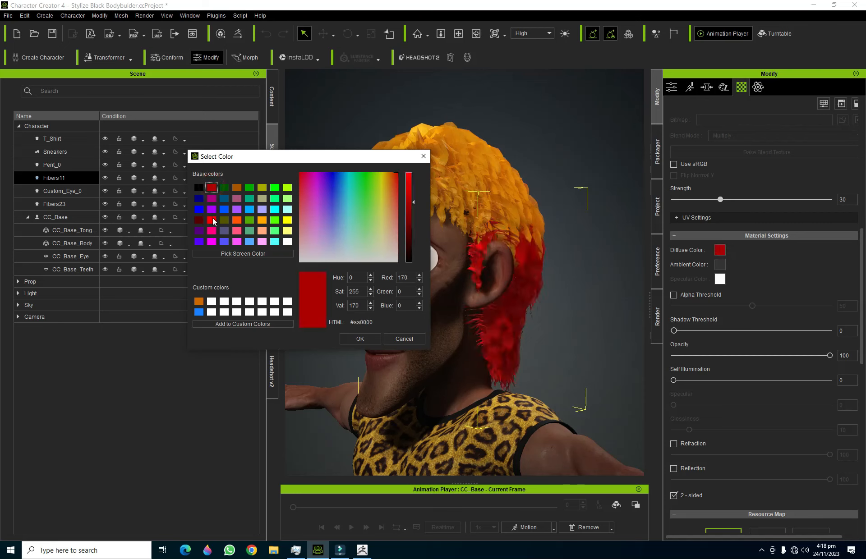
Step: Try several basic colors on the side and back hair, including green and dark red #550000
click(249, 220)
click(262, 198)
click(275, 191)
click(277, 228)
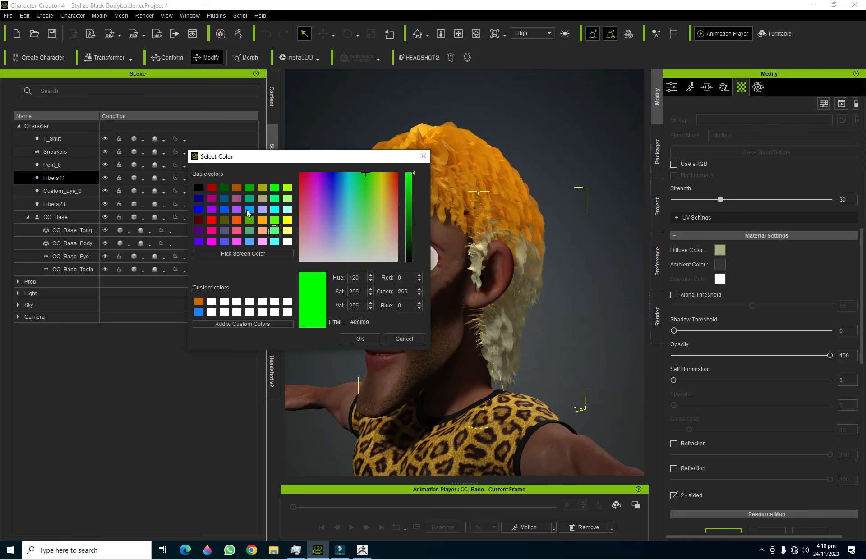
click(223, 222)
click(212, 232)
click(201, 220)
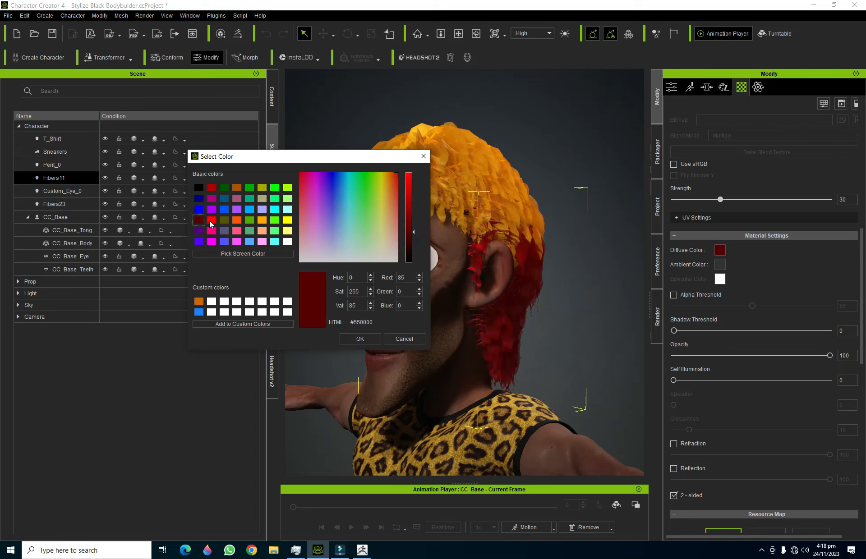
Step: Mix a bright red in the color spectrum and apply it as the Fibers11 diffuse color
drag(388, 174, 408, 183)
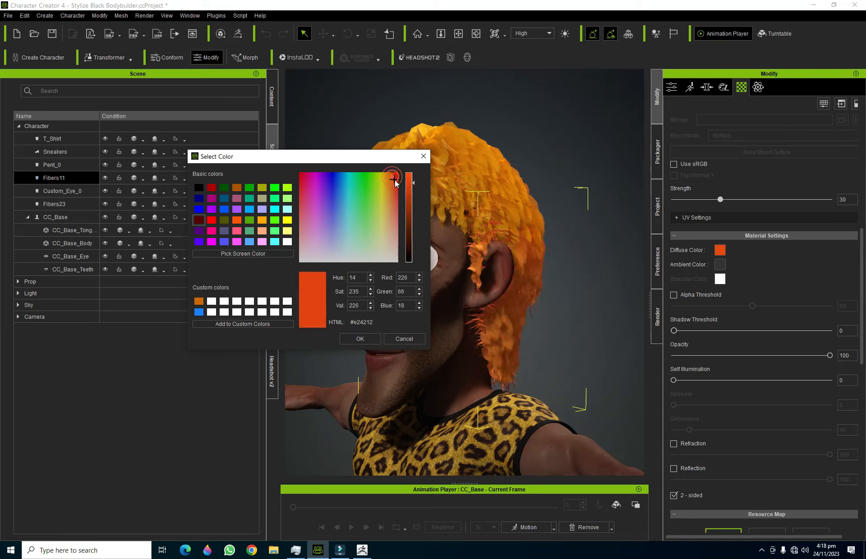
click(396, 180)
click(397, 179)
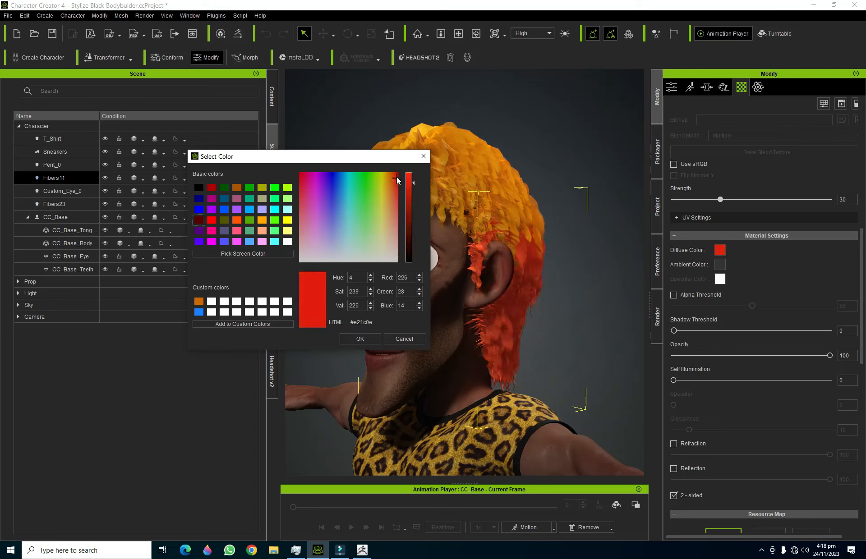
click(395, 177)
mouse_move(409, 189)
mouse_down()
mouse_move(414, 203)
mouse_move(413, 180)
mouse_up()
click(396, 176)
click(374, 339)
Step: Examine the orange and red hair around the character, from the full figure to a close view of the back of the head
click(458, 34)
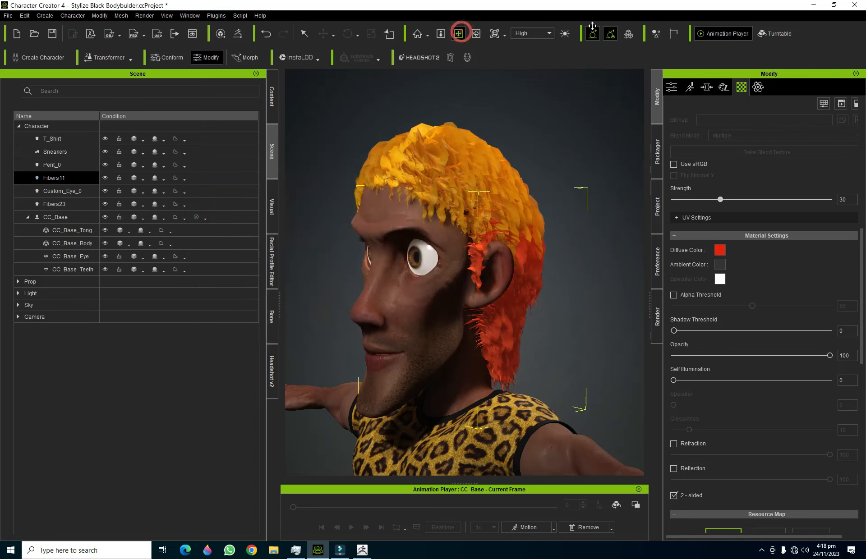
right_drag(453, 307, 453, 186)
middle_drag(450, 312, 451, 235)
right_drag(469, 315, 864, 322)
right_drag(510, 266, 243, 337)
mouse_move(478, 334)
right_down()
mouse_move(360, 322)
mouse_move(318, 334)
right_up()
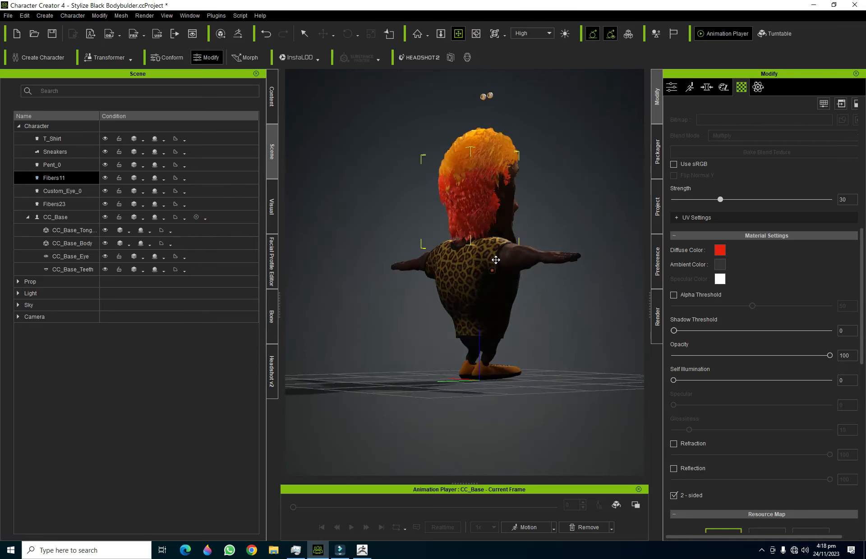
scroll(491, 271, up, 4)
right_drag(571, 341, 503, 329)
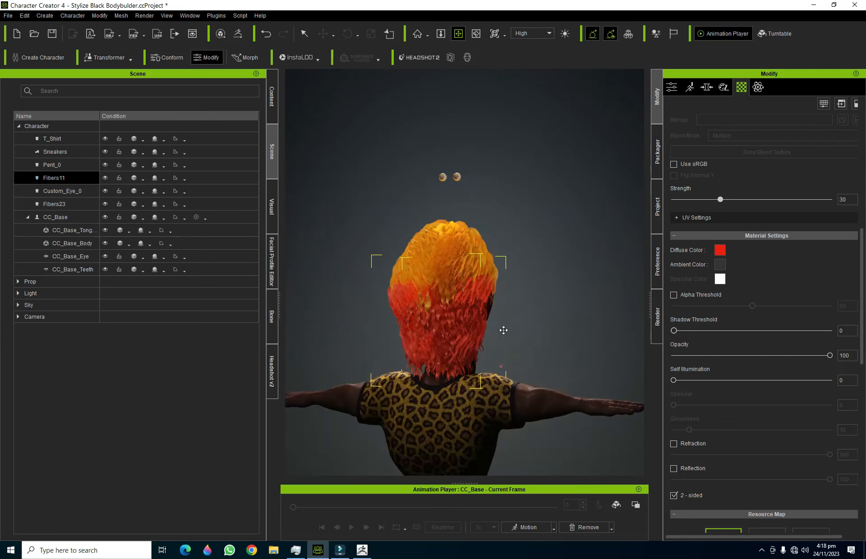
drag(503, 330, 541, 277)
scroll(502, 268, up, 5)
right_drag(572, 316, 476, 327)
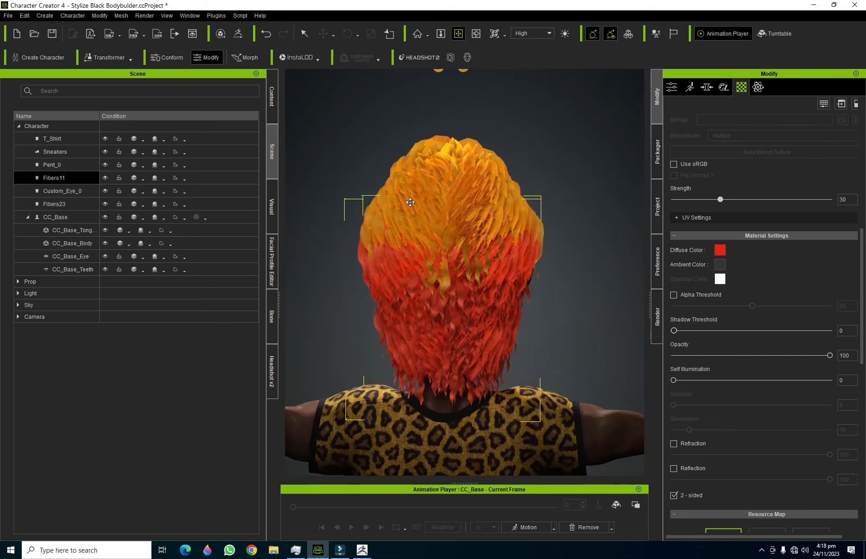
drag(477, 366, 486, 356)
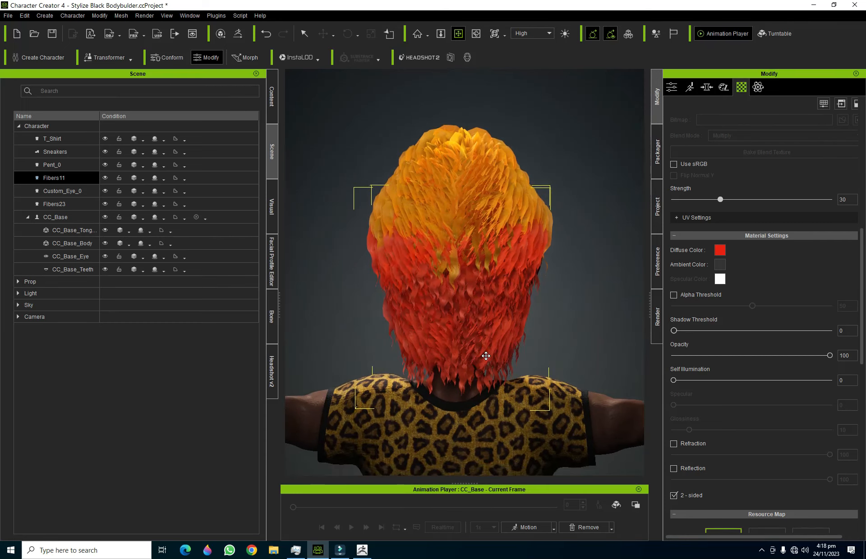
right_drag(540, 360, 445, 250)
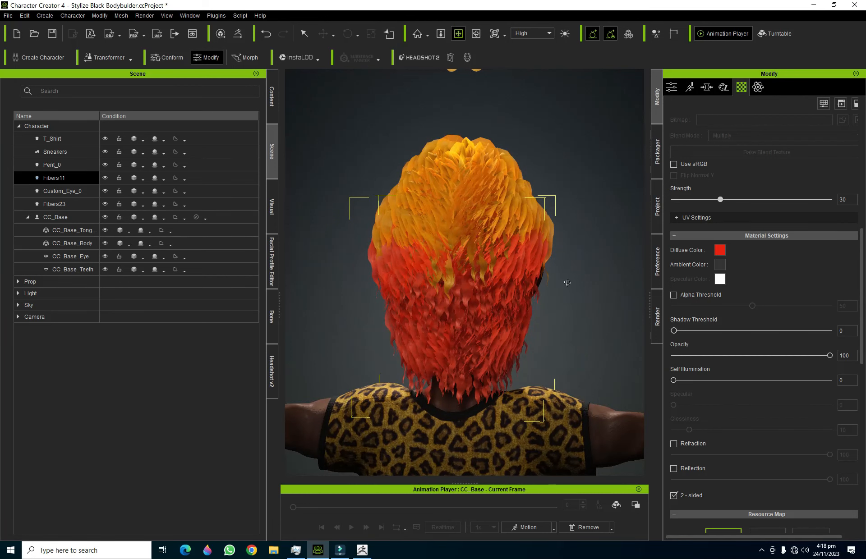
right_drag(567, 283, 468, 230)
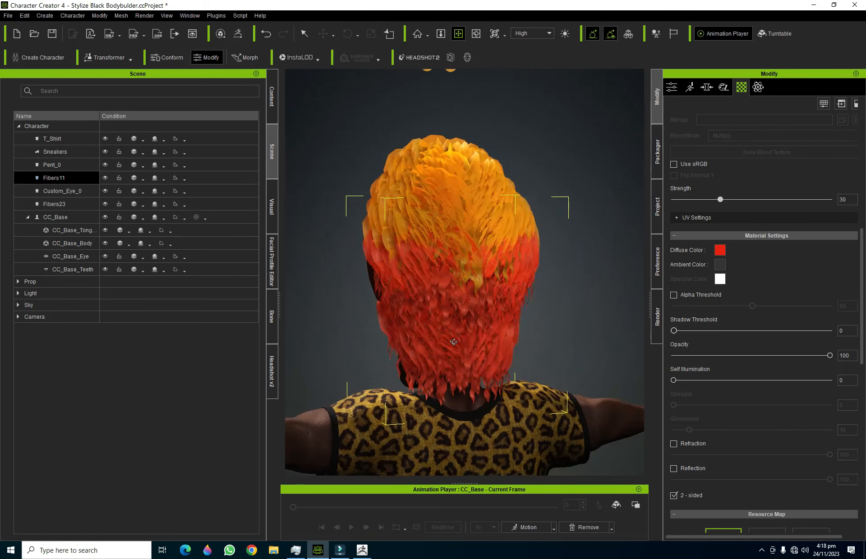
right_drag(442, 345, 441, 329)
scroll(446, 328, up, 2)
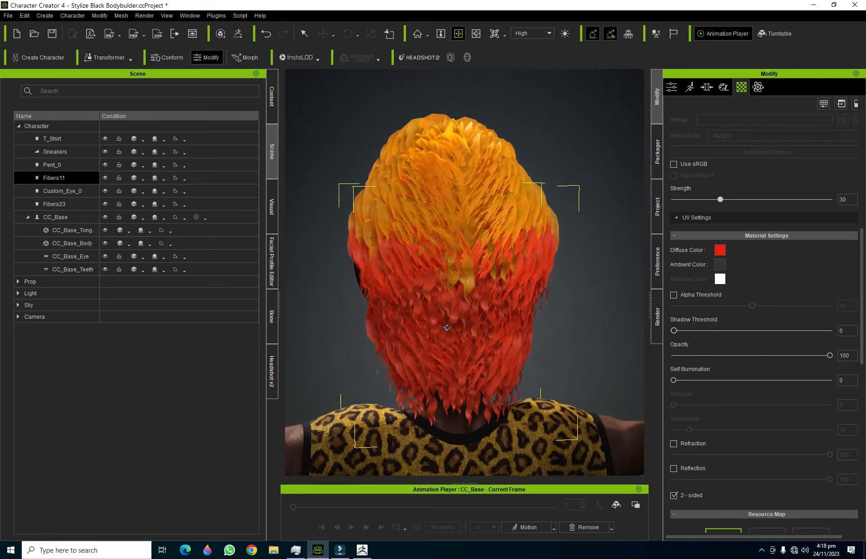
right_drag(471, 278, 480, 270)
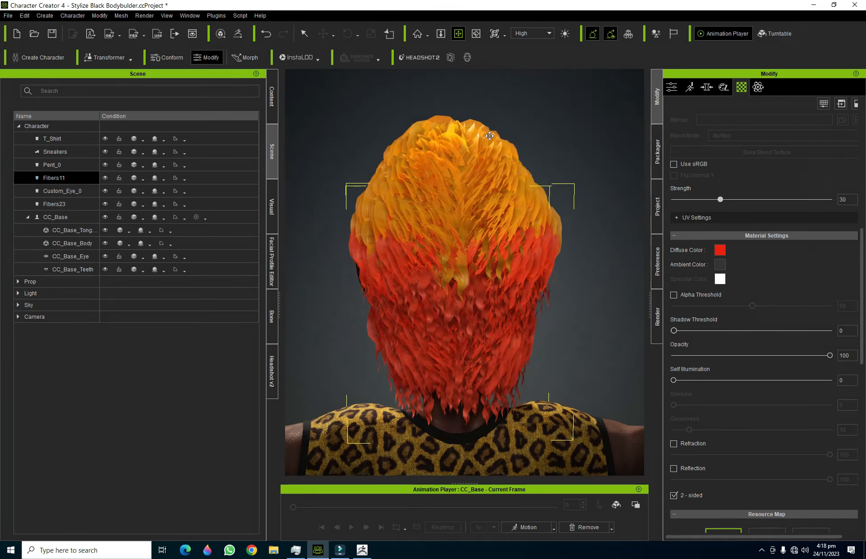